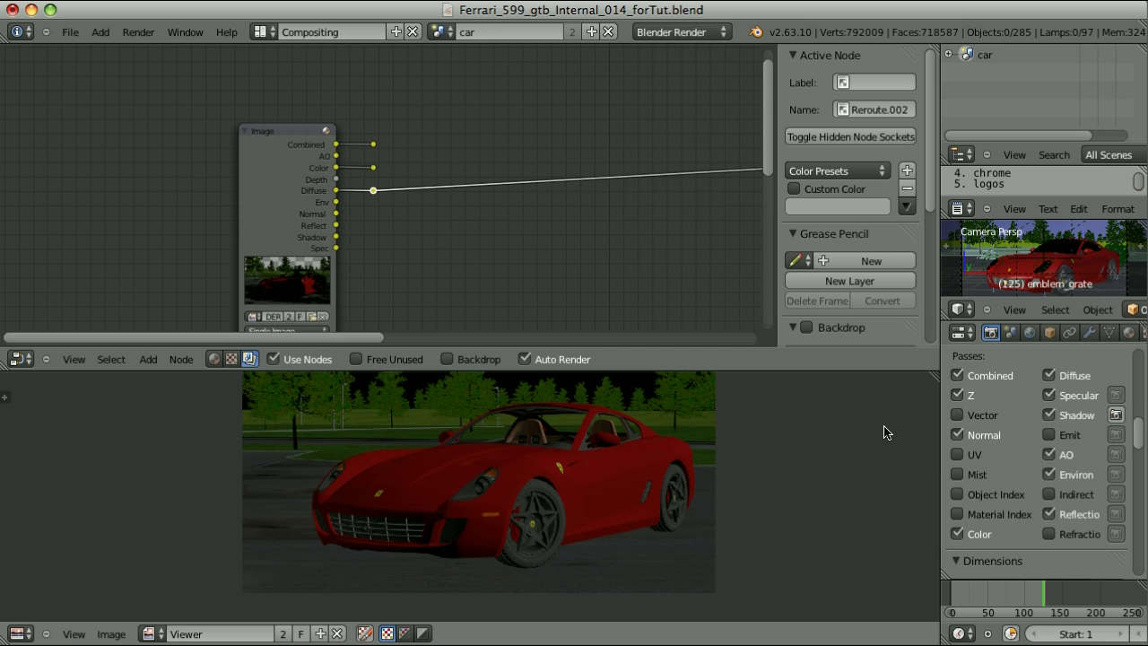
- Compare the Image node's Combined pass with its Diffuse pass in the viewer, and look through the selected object's material settings
{"action": "left_click", "coordinate": [1050, 375]}
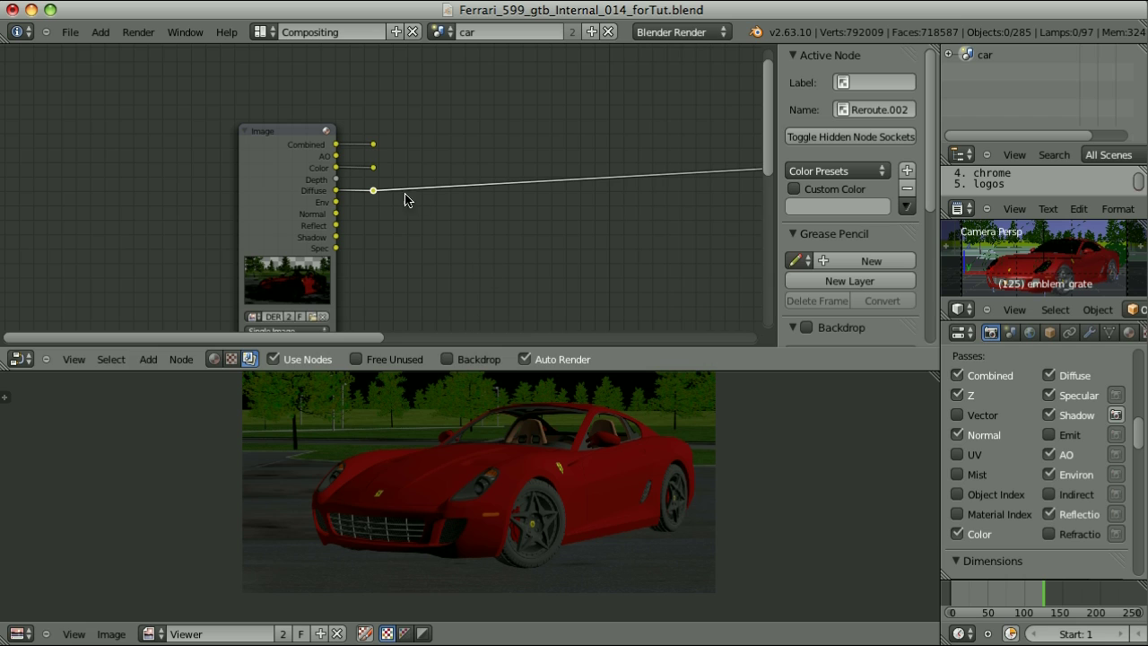
{"action": "left_click", "coordinate": [374, 145], "text": "ctrl+shift"}
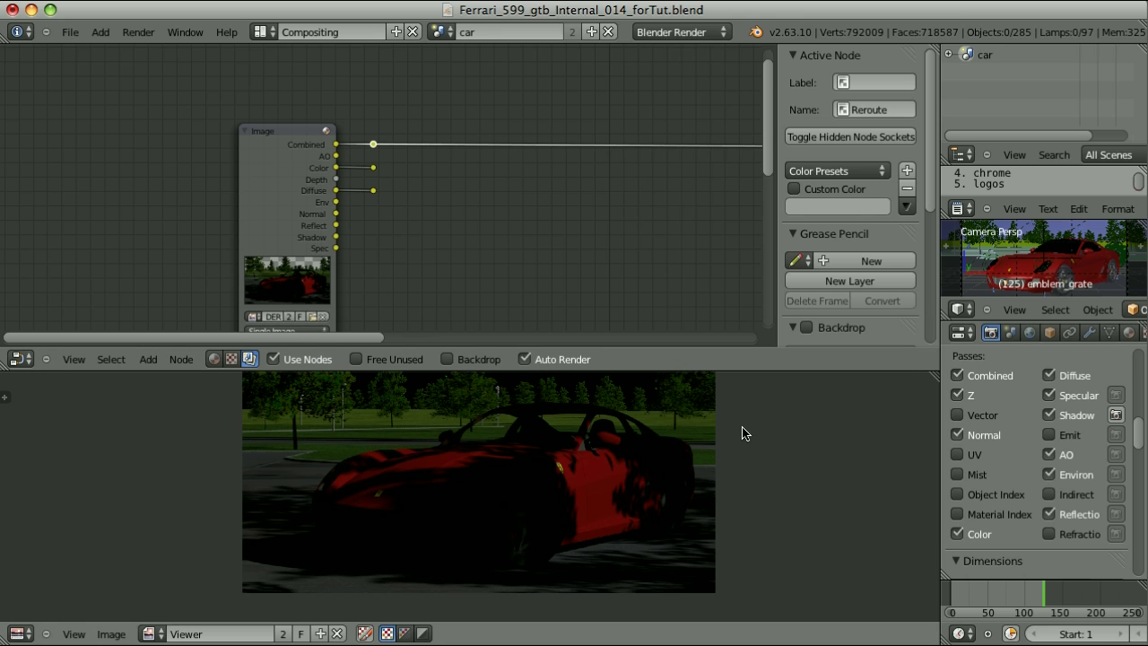
{"action": "left_click", "coordinate": [374, 191], "text": "ctrl+shift"}
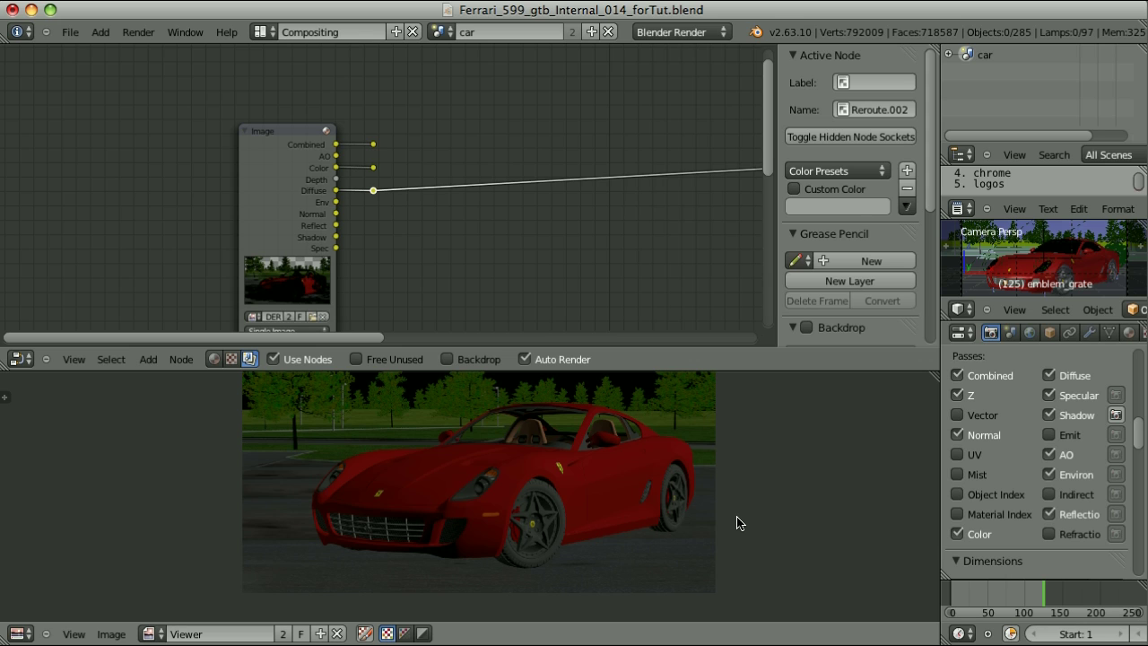
{"action": "left_click", "coordinate": [1128, 333]}
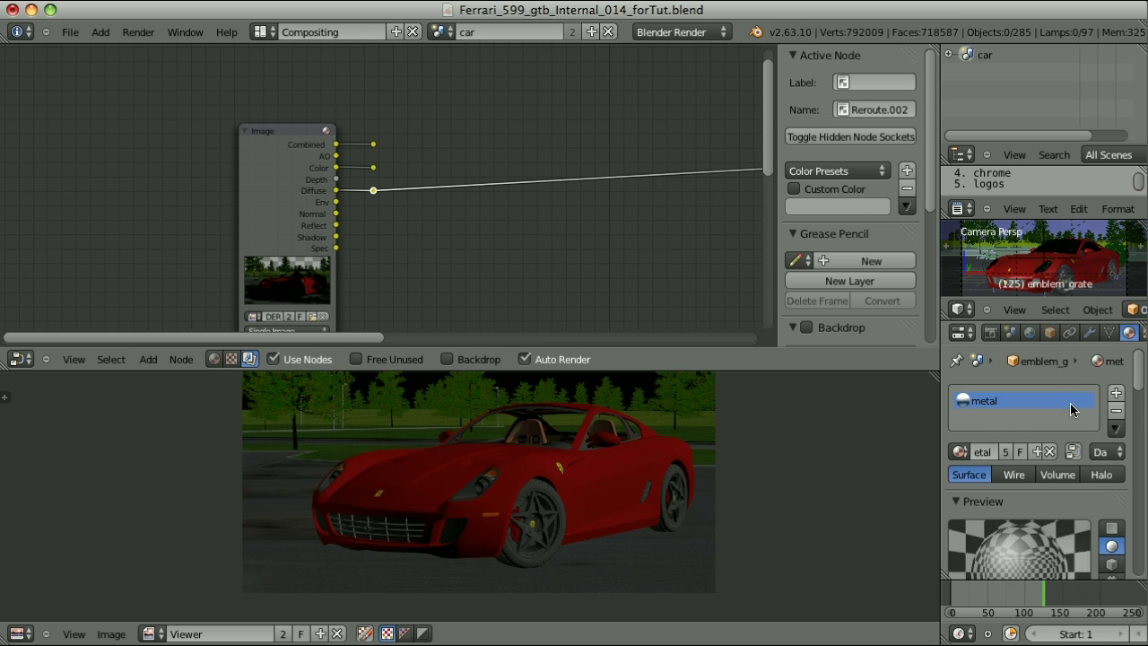
{"action": "scroll", "coordinate": [1030, 489], "scroll_direction": "down", "scroll_amount": 6}
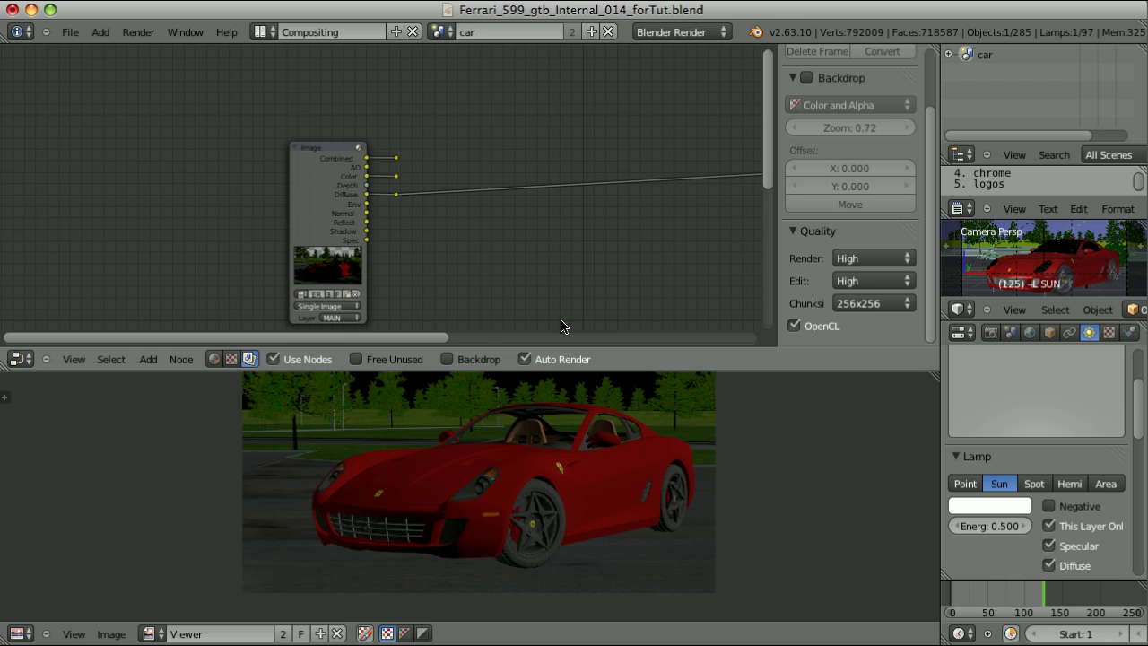
- Insert an RGB Curves node into the link carrying the Diffuse pass
{"action": "key", "text": "shift+a"}
{"action": "mouse_move", "coordinate": [484, 287]}
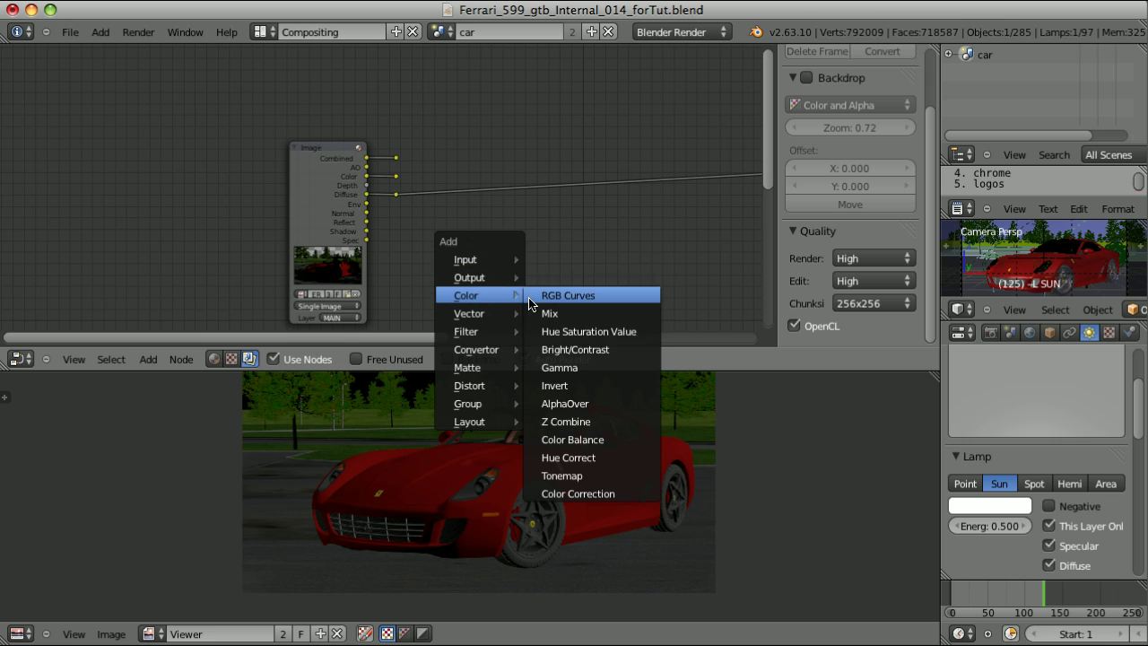
{"action": "left_click", "coordinate": [560, 295]}
{"action": "left_click", "coordinate": [551, 174]}
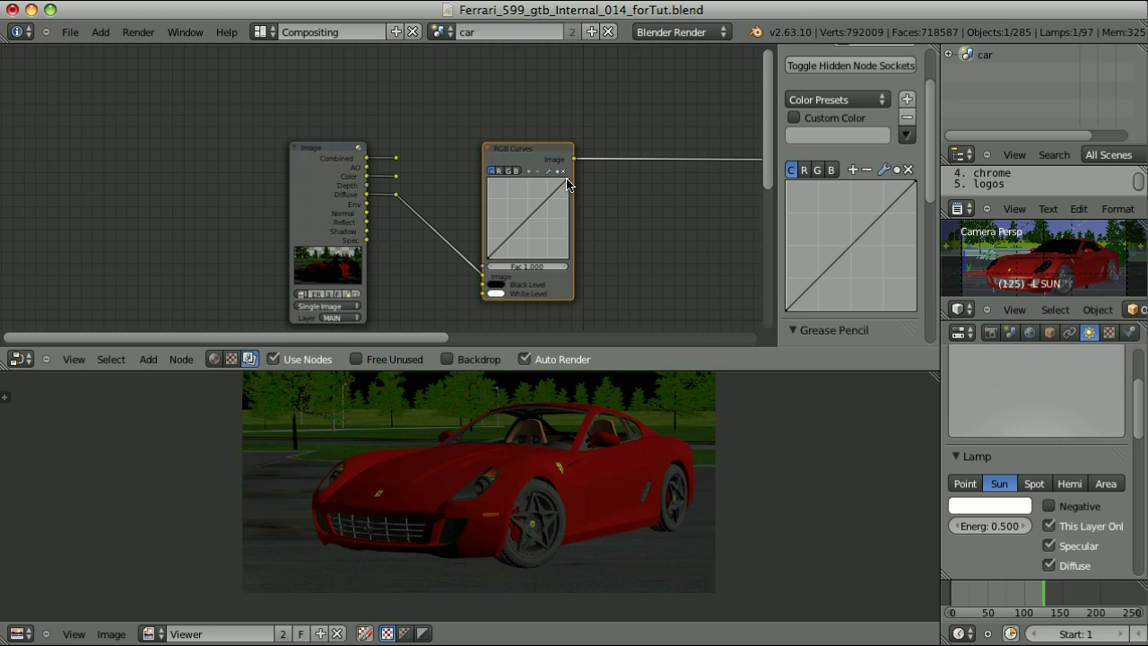
- Try darkening and brightening the Diffuse pass by moving the curve's white end point, and delete the RGB Curves node
{"action": "left_click_drag", "start_coordinate": [567, 184], "coordinate": [576, 228]}
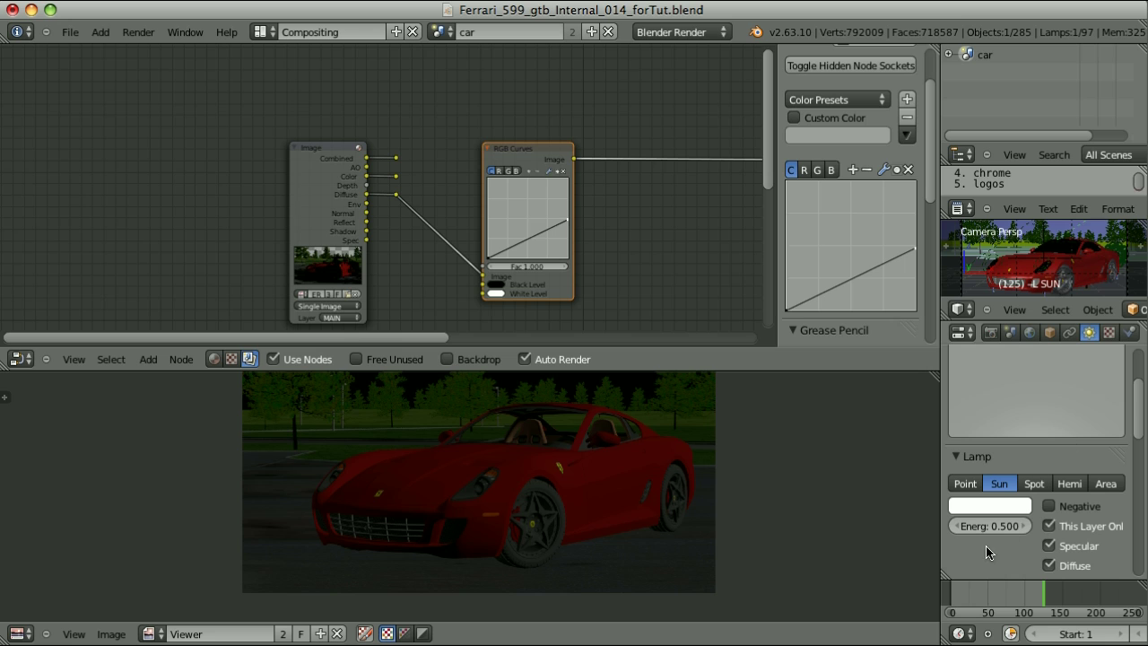
{"action": "left_click_drag", "start_coordinate": [566, 220], "coordinate": [541, 178]}
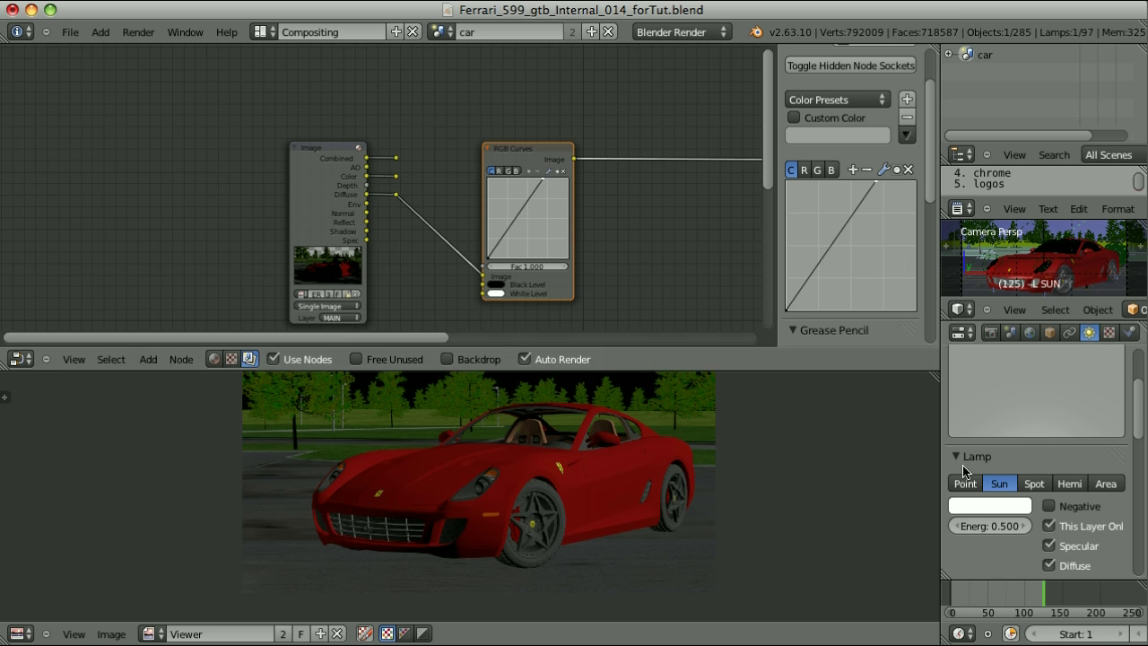
{"action": "key", "text": "x"}
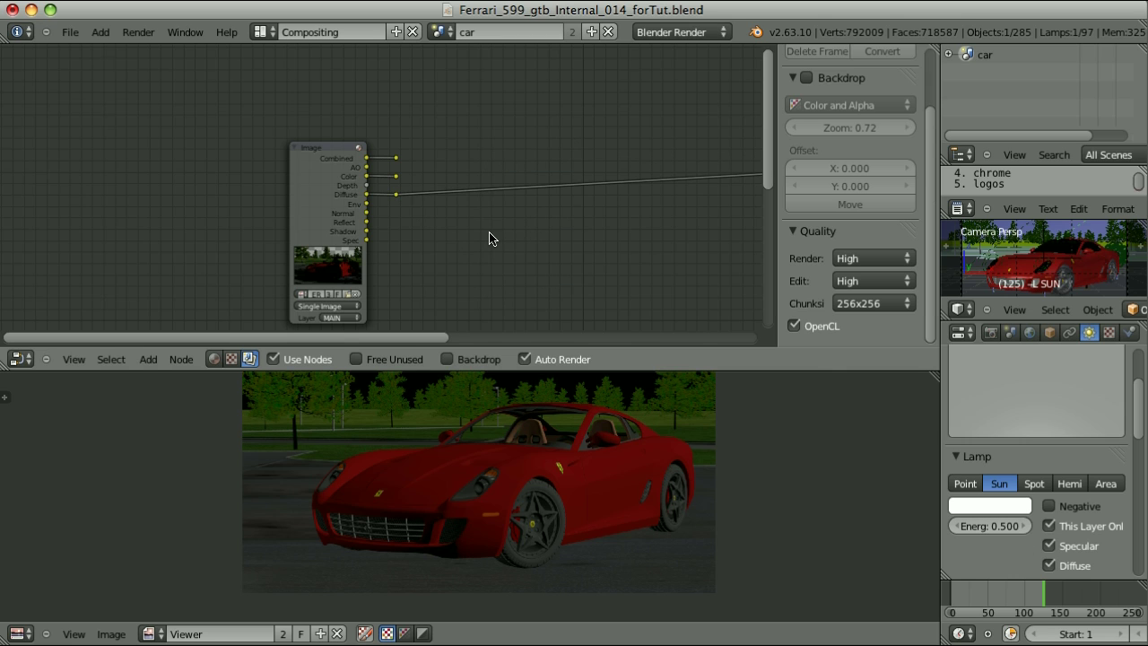
- Insert a Mix node into the Diffuse pass link and set its blend mode to Multiply
{"action": "key", "text": "shift+a"}
{"action": "mouse_move", "coordinate": [491, 238]}
{"action": "left_click", "coordinate": [540, 252]}
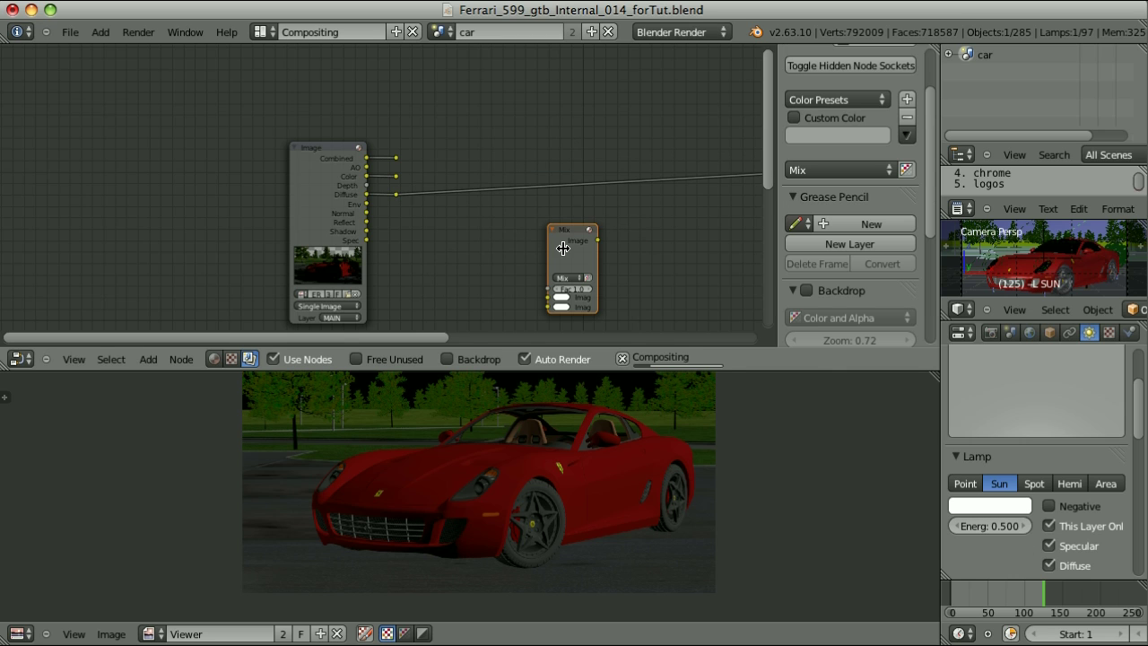
{"action": "left_click", "coordinate": [500, 179]}
{"action": "left_click", "coordinate": [508, 176]}
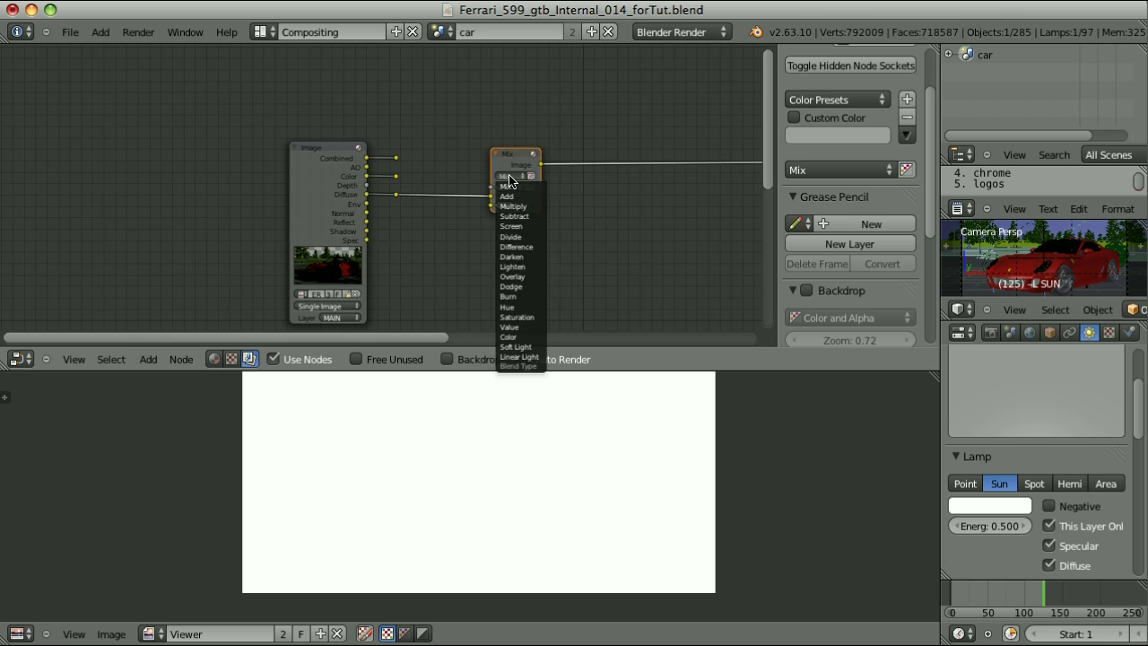
{"action": "left_click", "coordinate": [516, 206]}
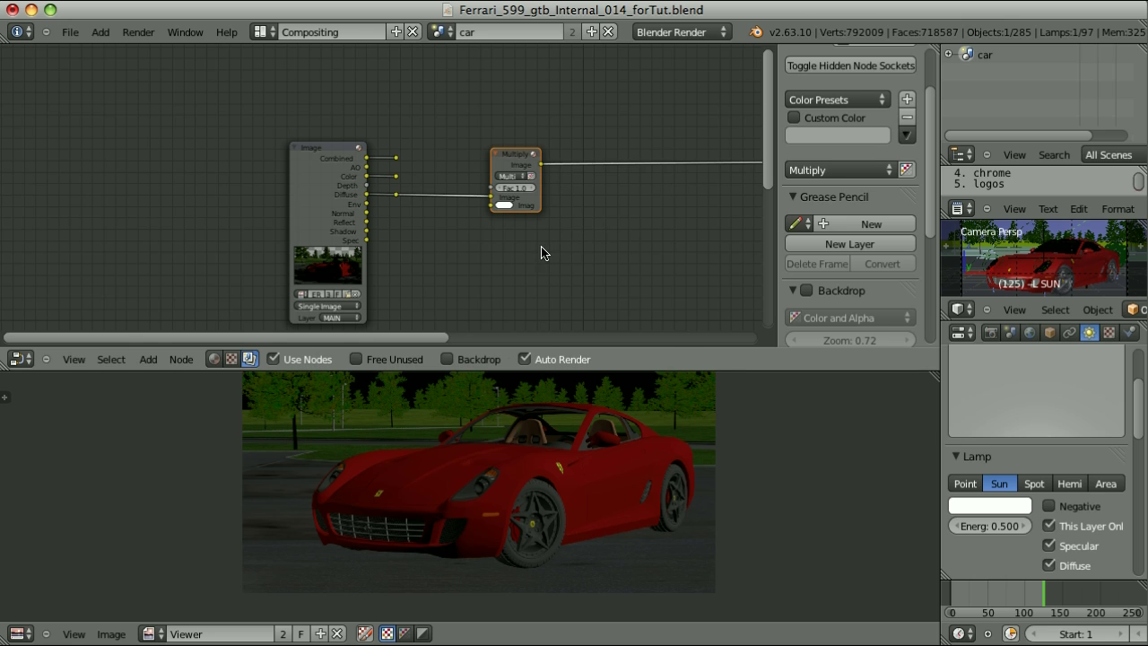
- Try darkening the Multiply node's second colour to grey 0.277, and return it to white at 1.000
{"action": "left_click", "coordinate": [504, 206]}
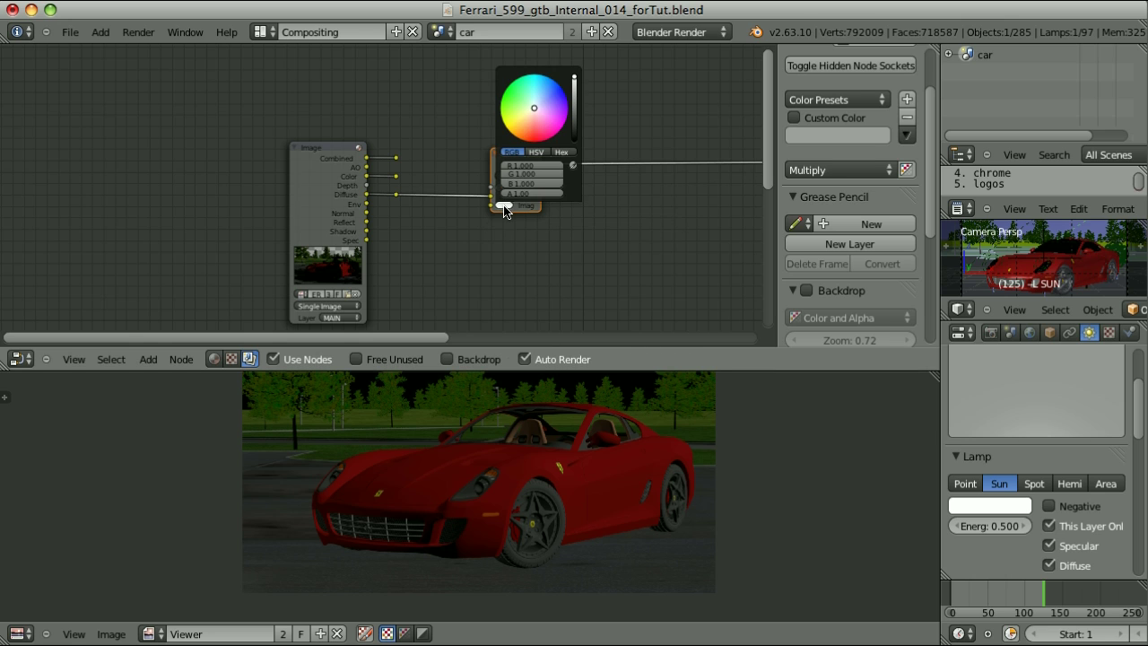
{"action": "left_click", "coordinate": [575, 84]}
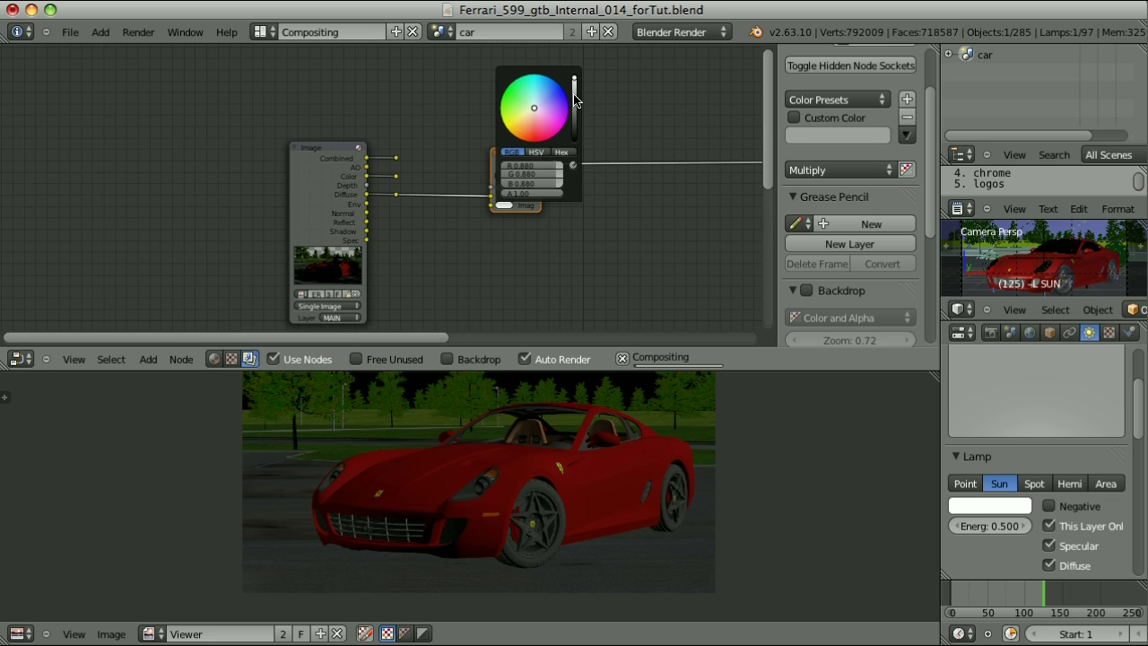
{"action": "left_click", "coordinate": [575, 106]}
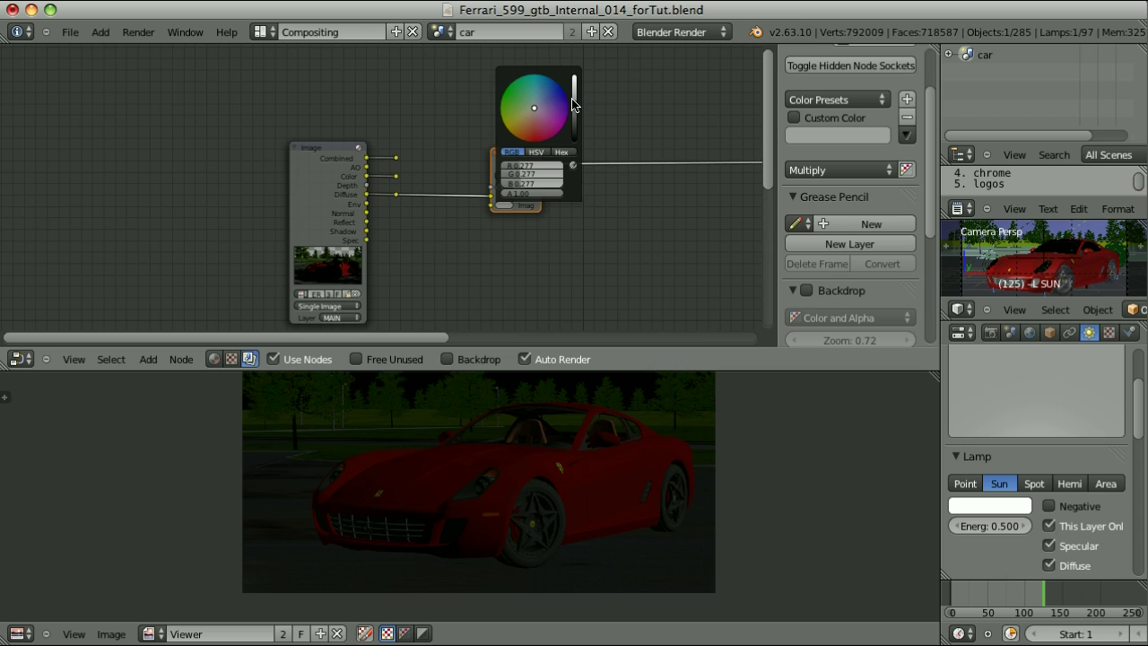
{"action": "left_click_drag", "start_coordinate": [573, 108], "coordinate": [577, 70]}
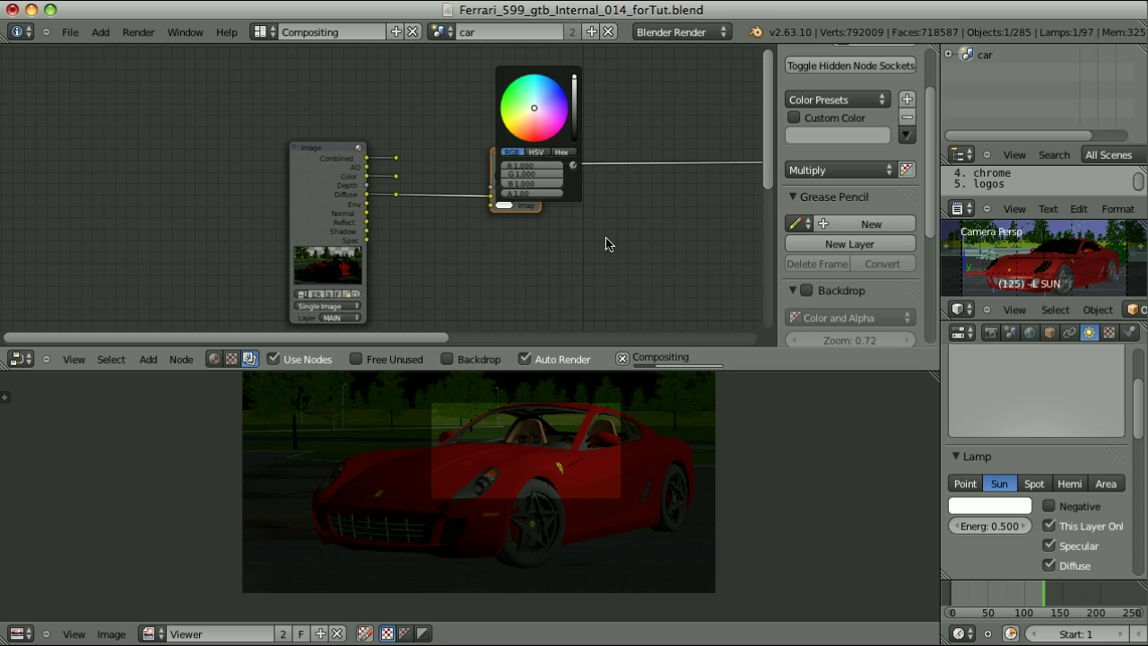
- Try a red value of 1.5 for the Multiply node's second colour
{"action": "scroll", "coordinate": [610, 243], "scroll_direction": "up", "scroll_amount": 3}
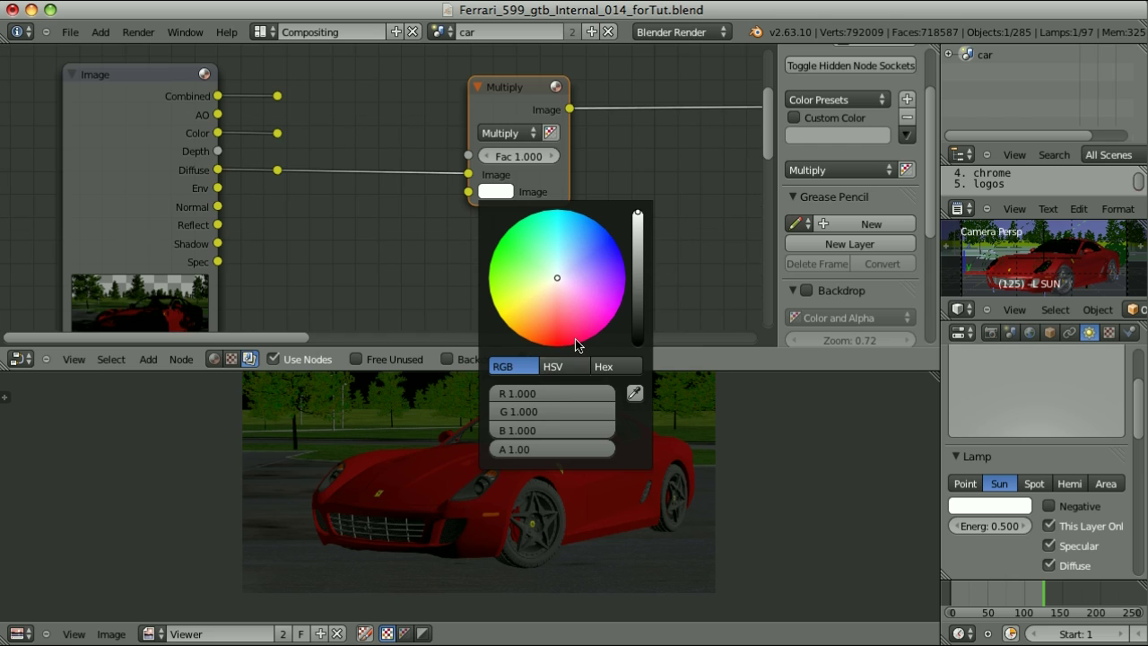
{"action": "left_click", "coordinate": [543, 394]}
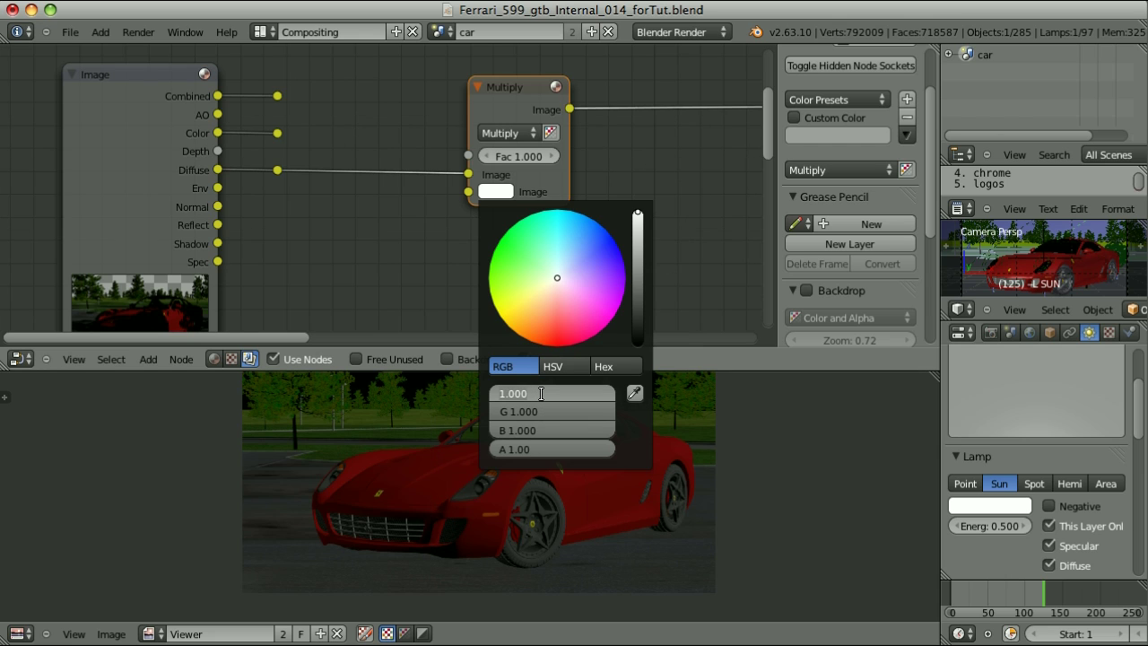
{"action": "type", "text": "1.5"}
{"action": "key", "text": "Tab"}
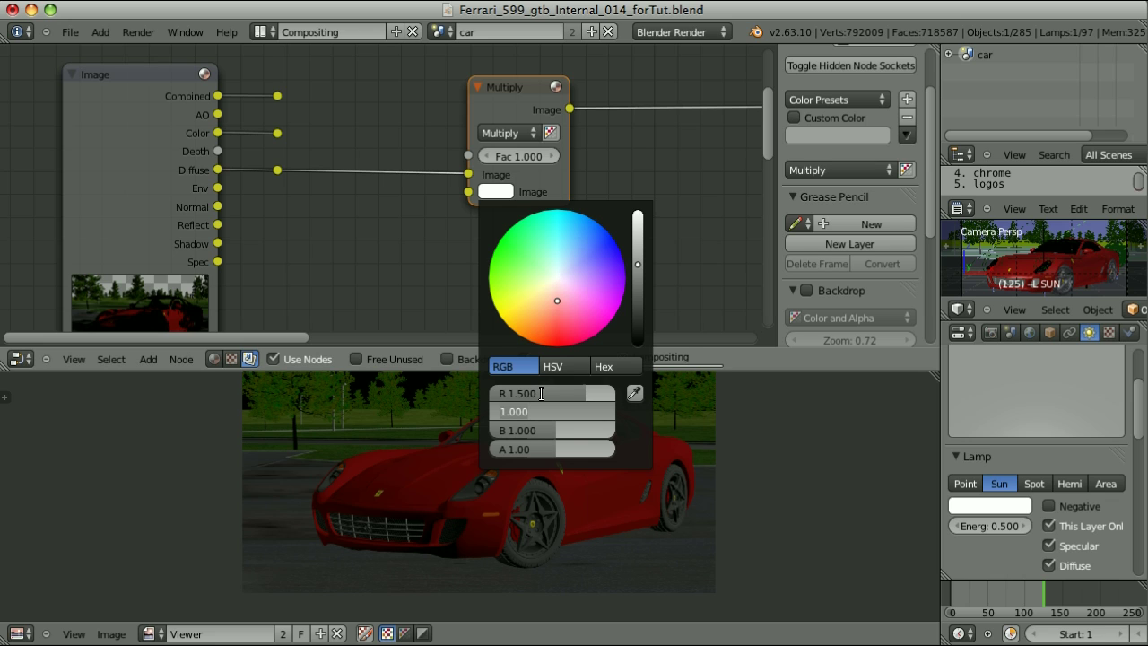
{"action": "key", "text": "Return"}
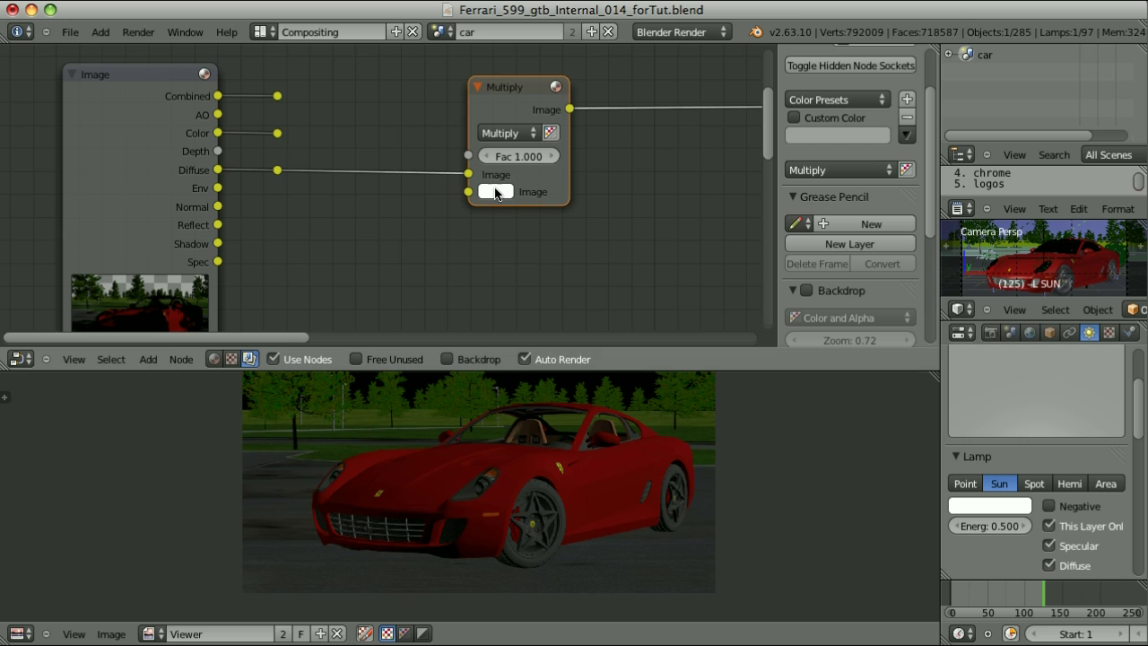
- Try a light blue tint as the Multiply node's second colour, and delete the node while keeping the Diffuse link connected
{"action": "left_click", "coordinate": [496, 192]}
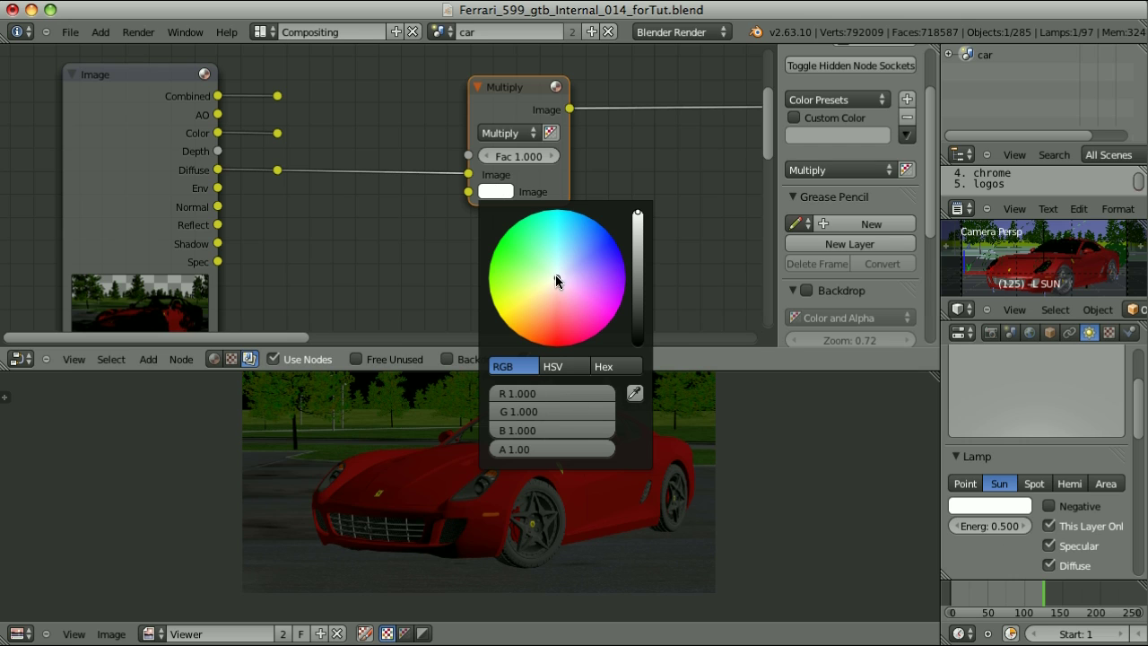
{"action": "left_click", "coordinate": [570, 251]}
{"action": "left_click", "coordinate": [580, 247]}
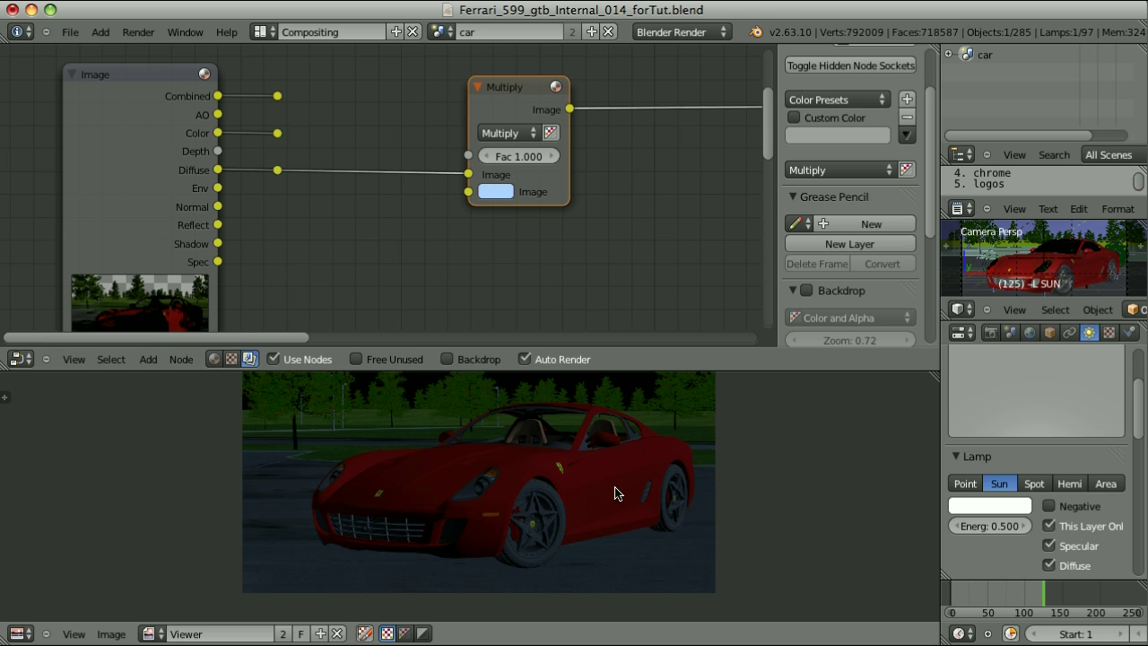
{"action": "key", "text": "ctrl+x"}
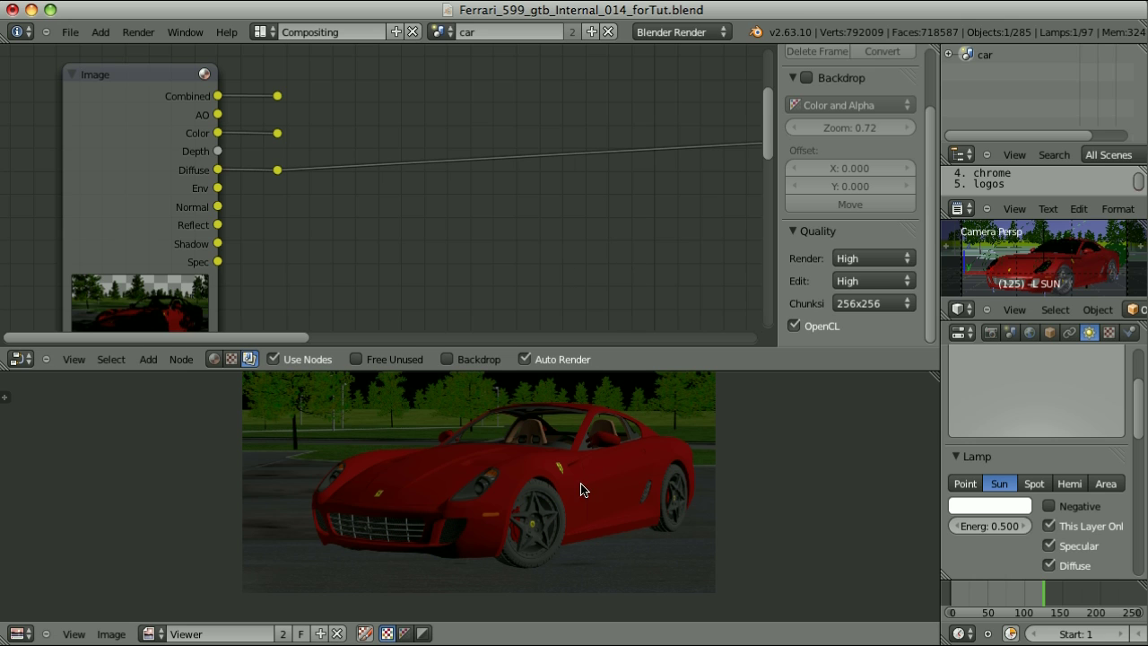
- Preview the car body mask from the Separate node in the viewer, and switch back to the Diffuse pass
{"action": "scroll", "coordinate": [491, 271], "scroll_direction": "down", "scroll_amount": 3}
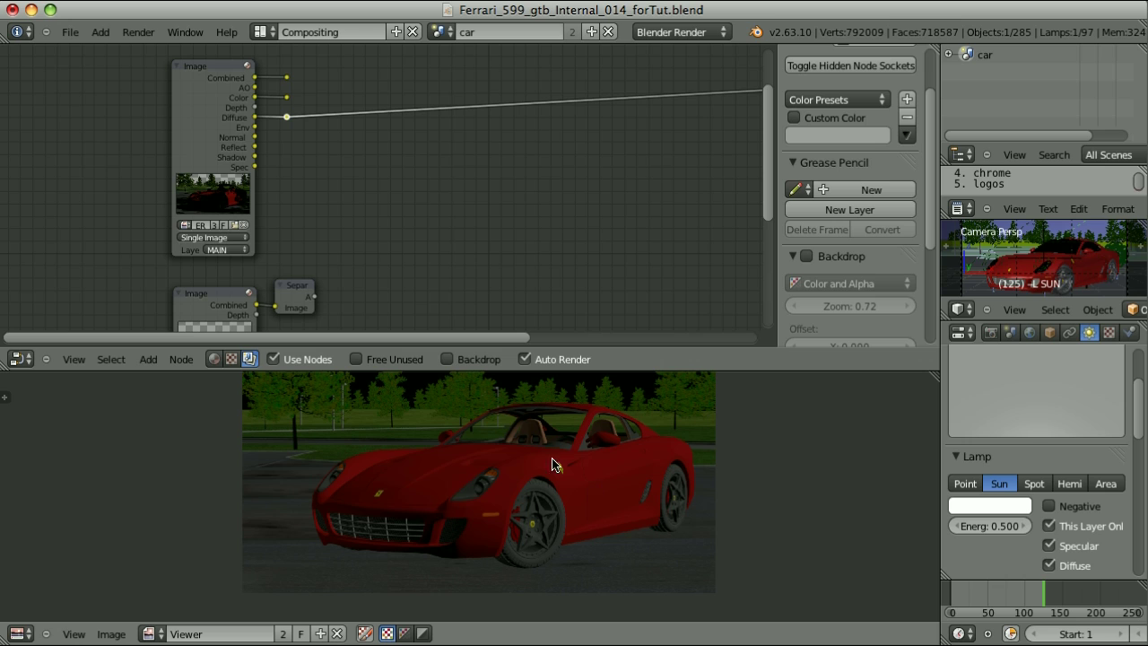
{"action": "left_click", "coordinate": [292, 293], "text": "ctrl+shift"}
{"action": "left_click", "coordinate": [287, 118], "text": "ctrl+shift"}
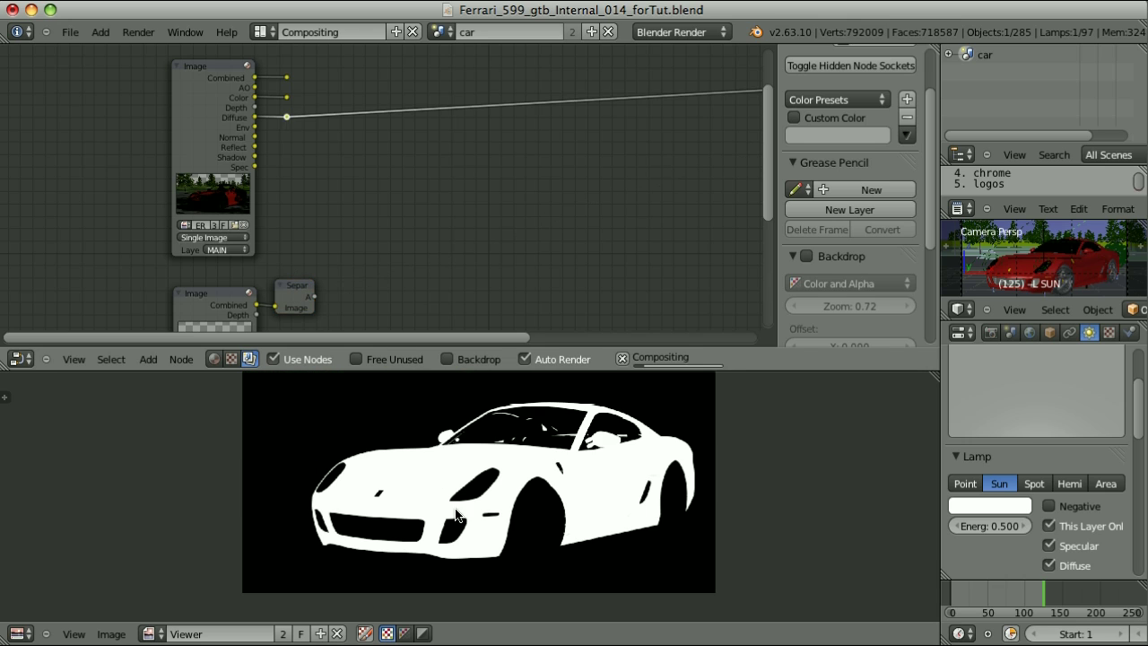
- Insert a Mix node into the Diffuse pass link and set its second colour to saturated blue (R 0.000, G 0.08007, B 1.000)
{"action": "key", "text": "shift+a"}
{"action": "mouse_move", "coordinate": [469, 230]}
{"action": "mouse_move", "coordinate": [429, 173]}
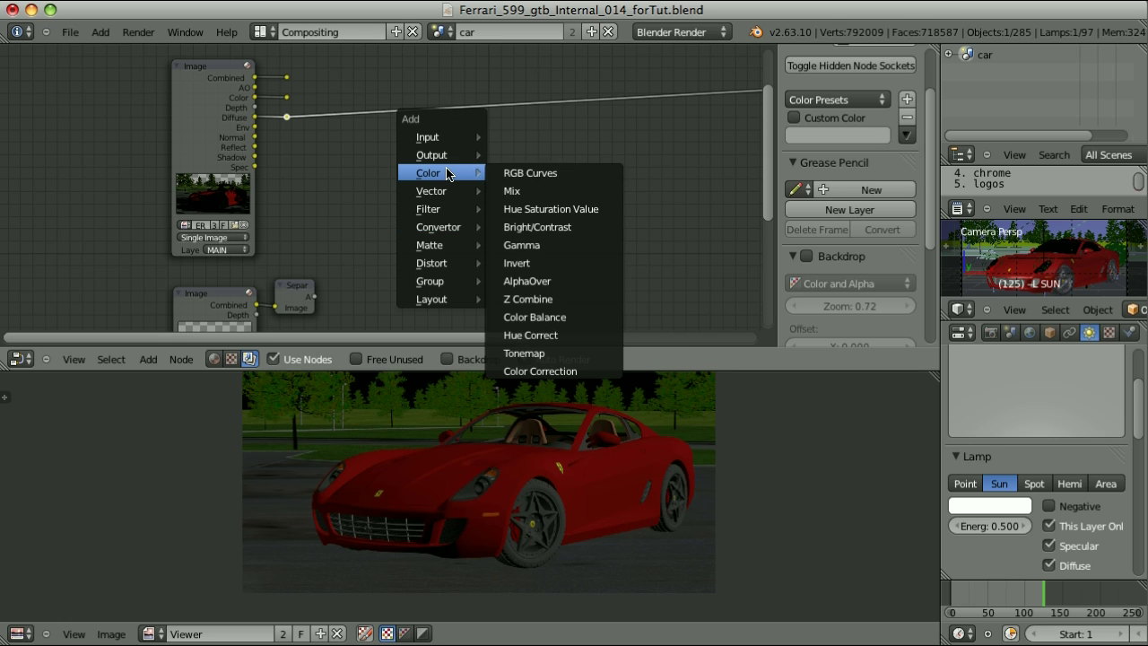
{"action": "left_click", "coordinate": [515, 185]}
{"action": "left_click", "coordinate": [400, 150]}
{"action": "left_click", "coordinate": [395, 141]}
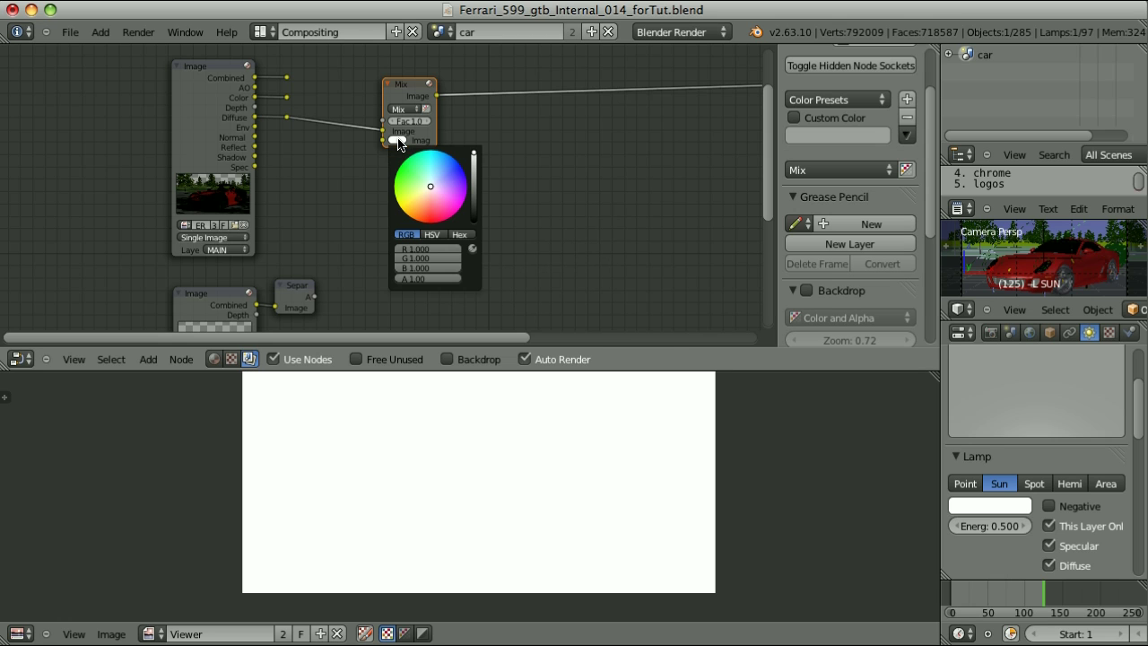
{"action": "left_click", "coordinate": [467, 169]}
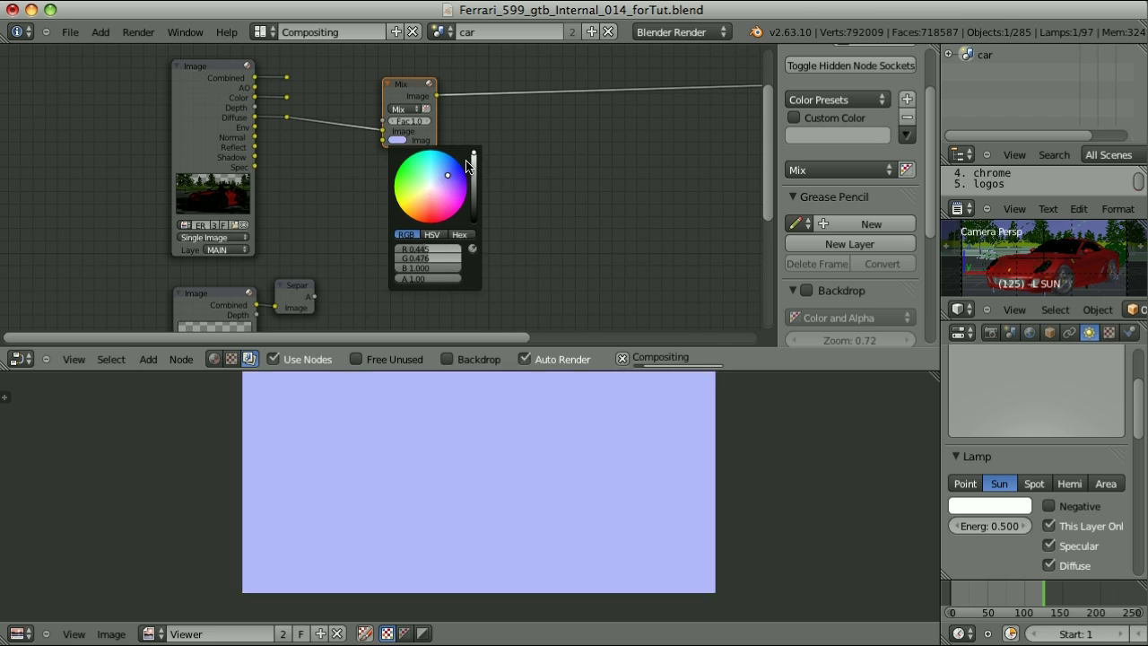
- Set the Mix node's blend mode to Color and connect the Separate node's alpha output to its Fac input
{"action": "left_click", "coordinate": [402, 109]}
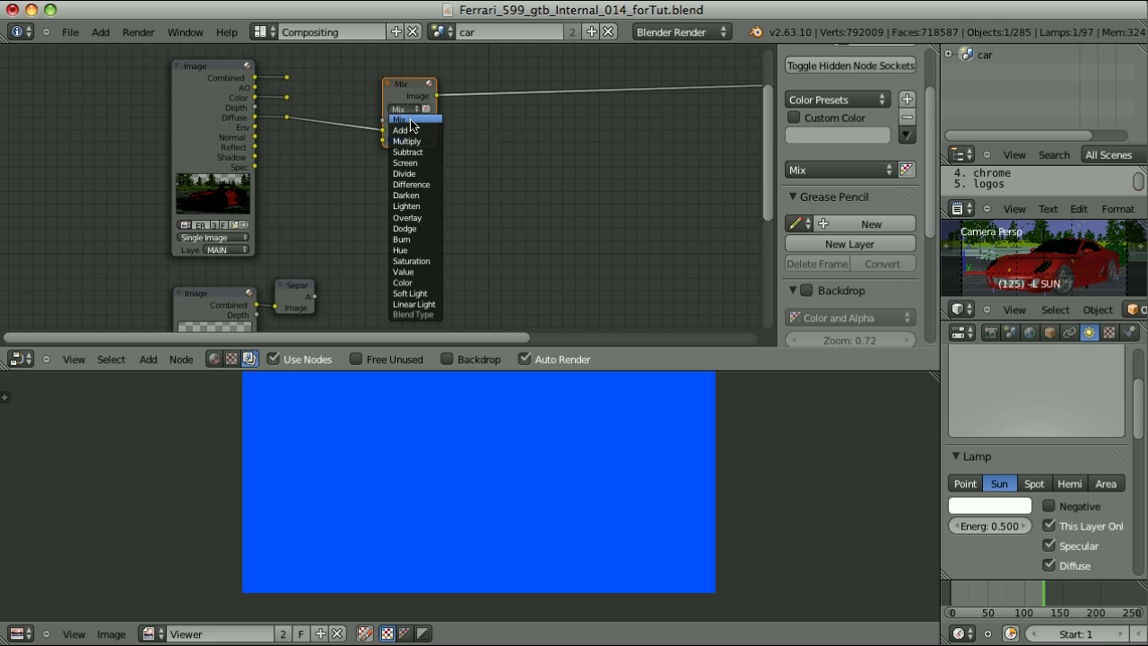
{"action": "left_click", "coordinate": [405, 282]}
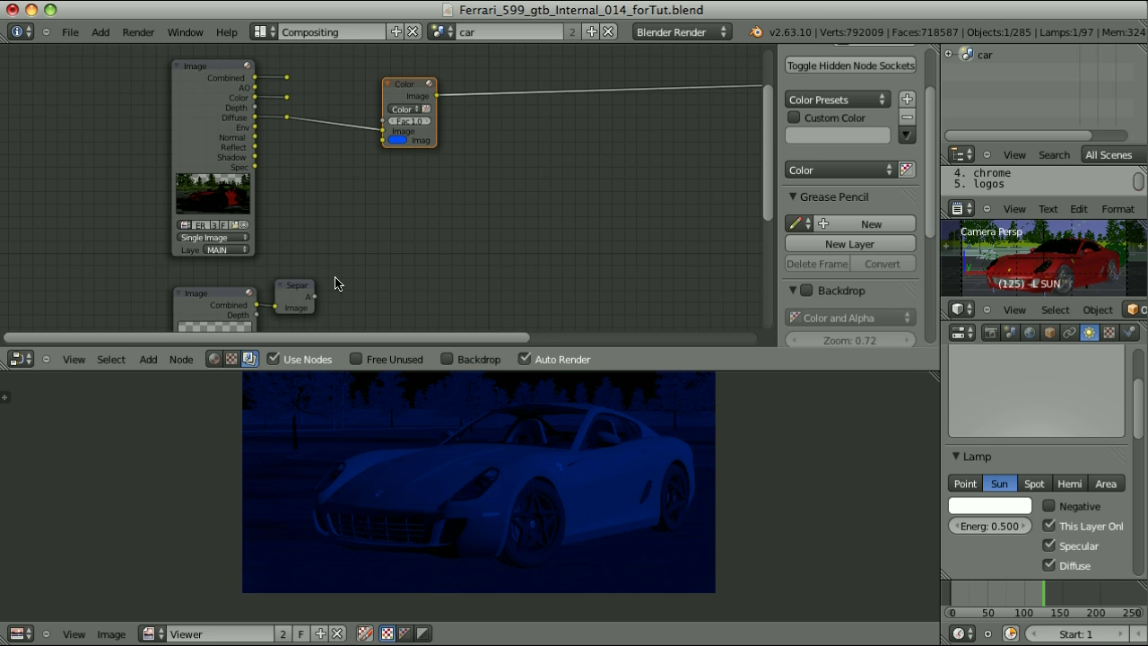
{"action": "left_click_drag", "start_coordinate": [314, 297], "coordinate": [383, 121]}
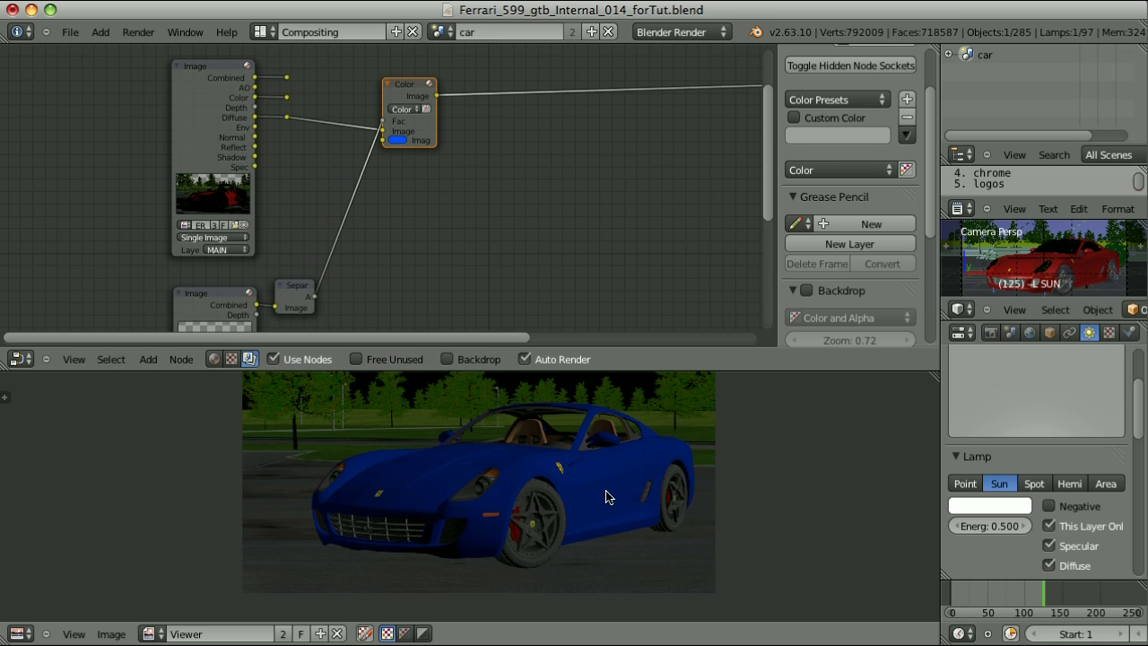
- Try darkening the Color node's blue to B 0.08893, and restore its brightness to B 1.000
{"action": "left_click", "coordinate": [397, 140]}
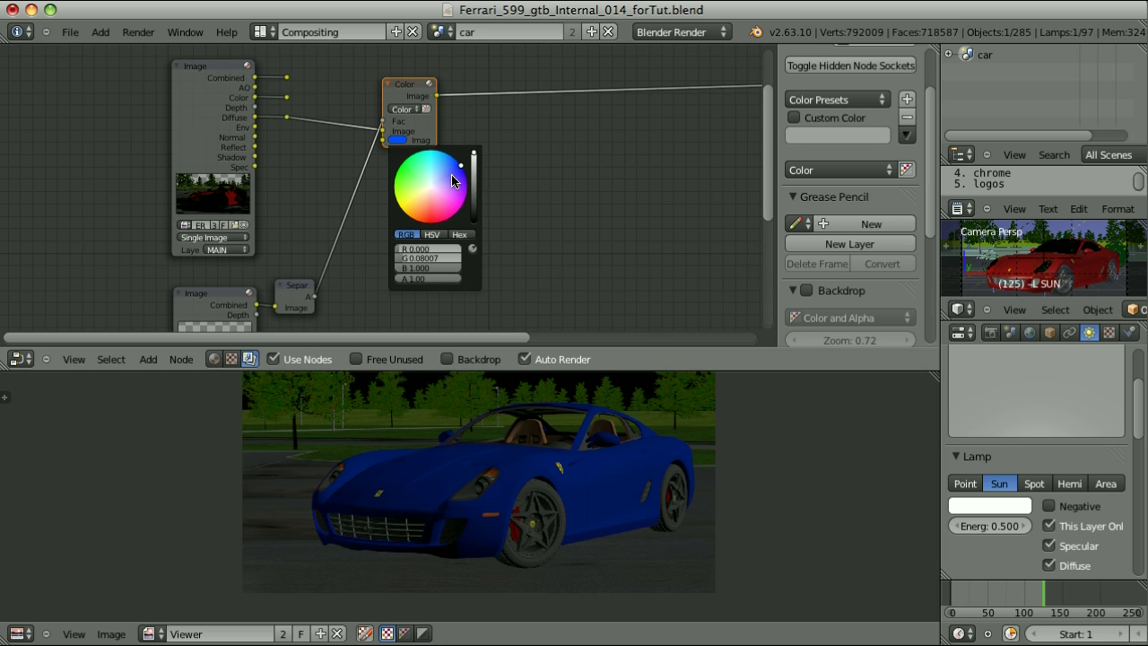
{"action": "left_click_drag", "start_coordinate": [472, 158], "coordinate": [473, 199]}
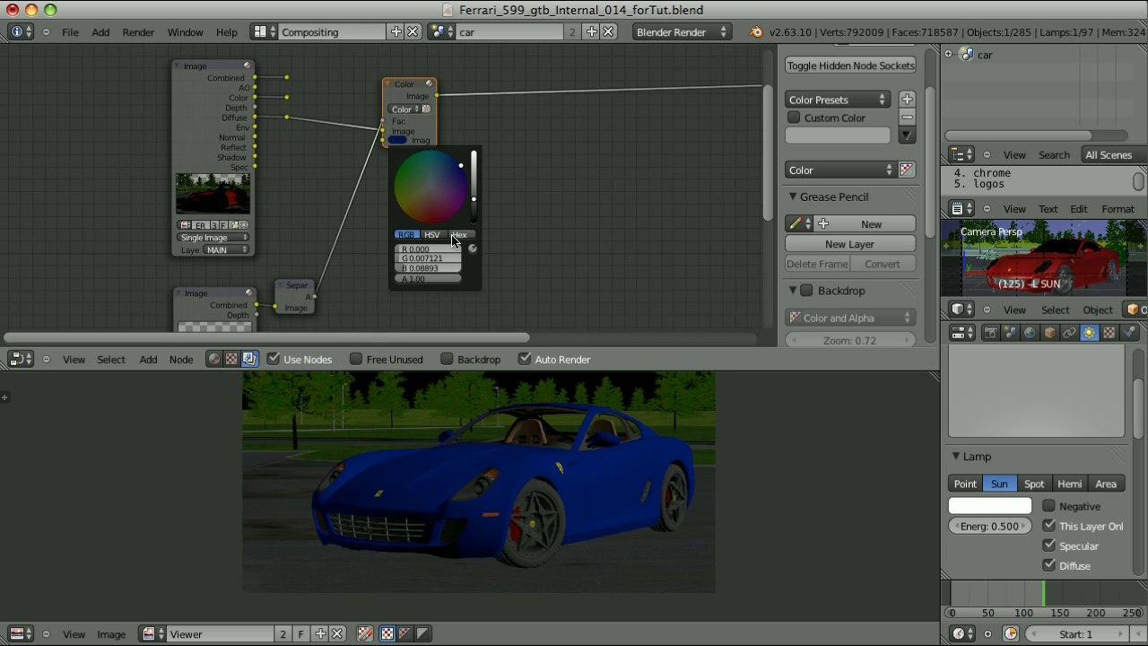
{"action": "left_click", "coordinate": [475, 155]}
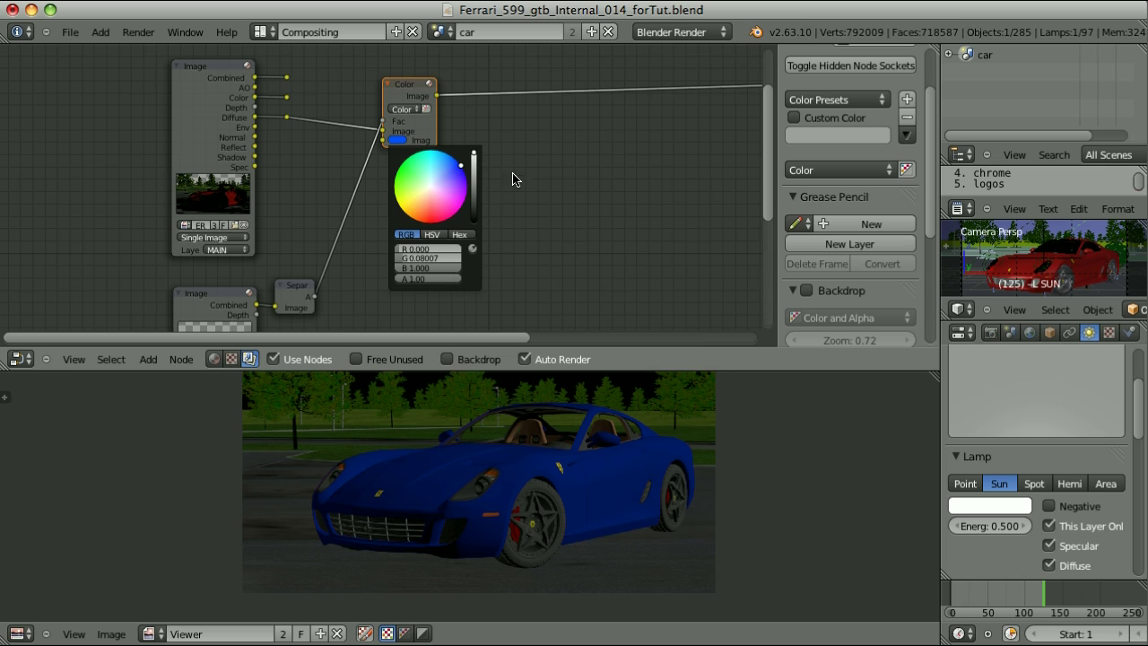
- Insert an RGB Curves node after the Color node, steepen its curve to brighten, and connect the Separate node's alpha to its Fac
{"action": "left_click", "coordinate": [576, 237]}
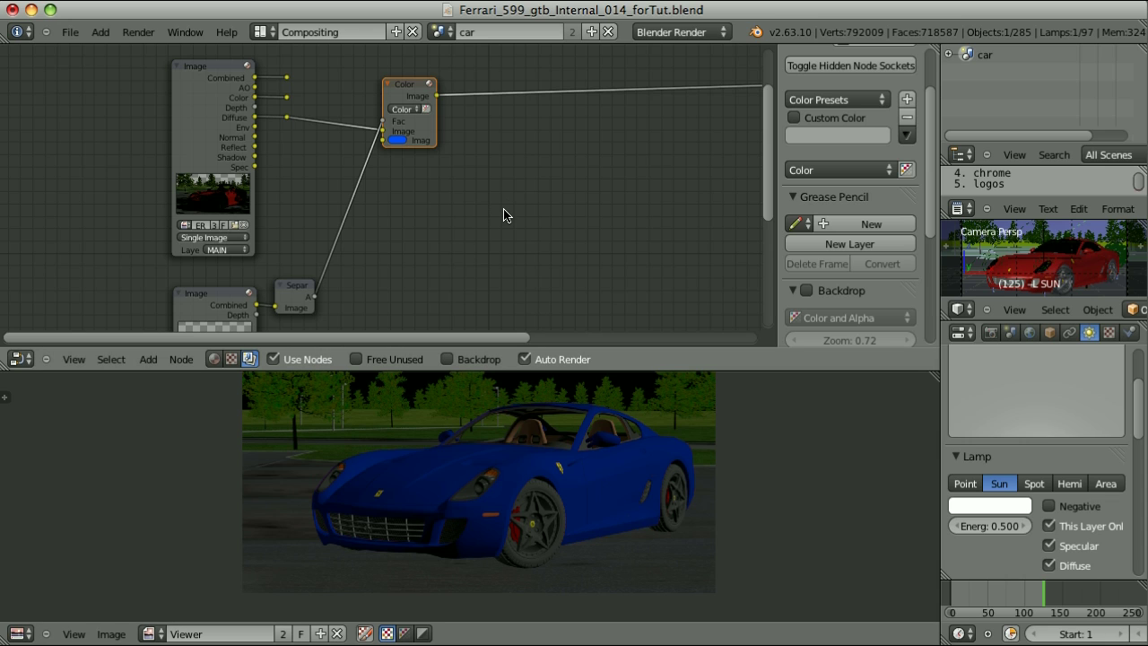
{"action": "key", "text": "shift+a"}
{"action": "mouse_move", "coordinate": [493, 208]}
{"action": "left_click", "coordinate": [559, 207]}
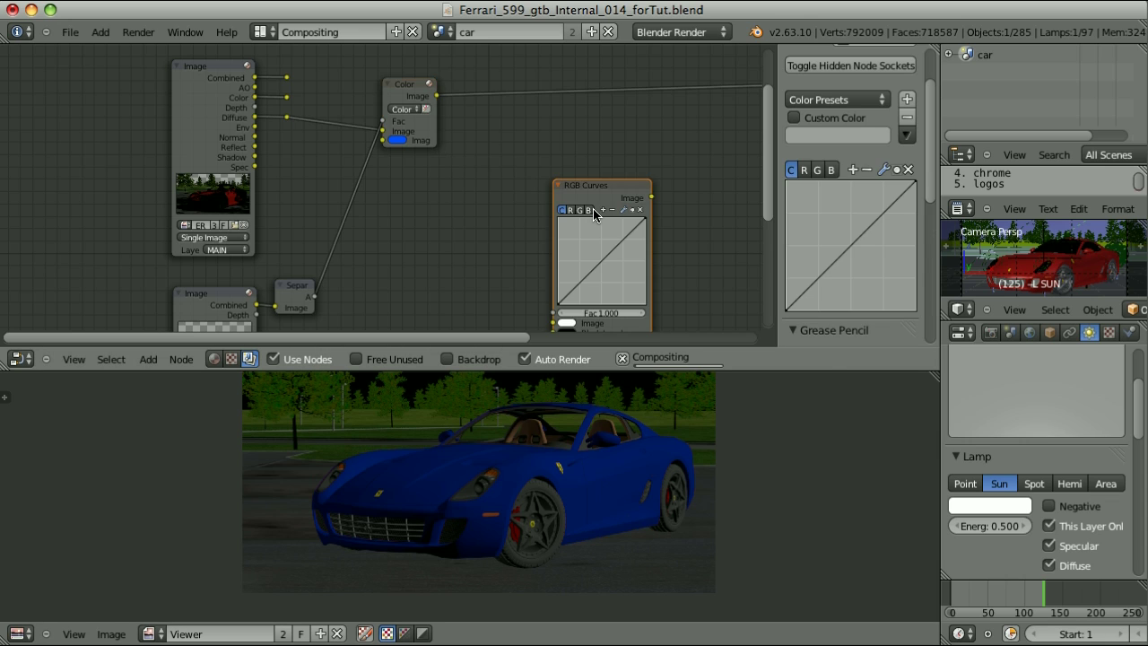
{"action": "left_click", "coordinate": [576, 117]}
{"action": "left_click_drag", "start_coordinate": [571, 120], "coordinate": [522, 93]}
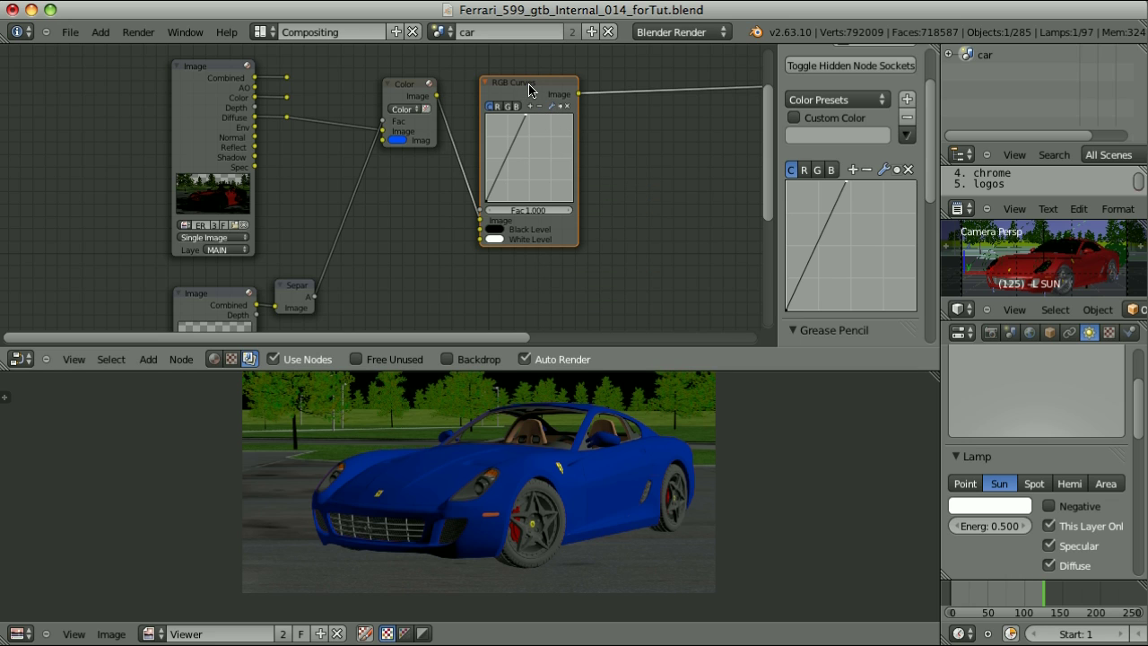
{"action": "left_click_drag", "start_coordinate": [314, 297], "coordinate": [480, 209]}
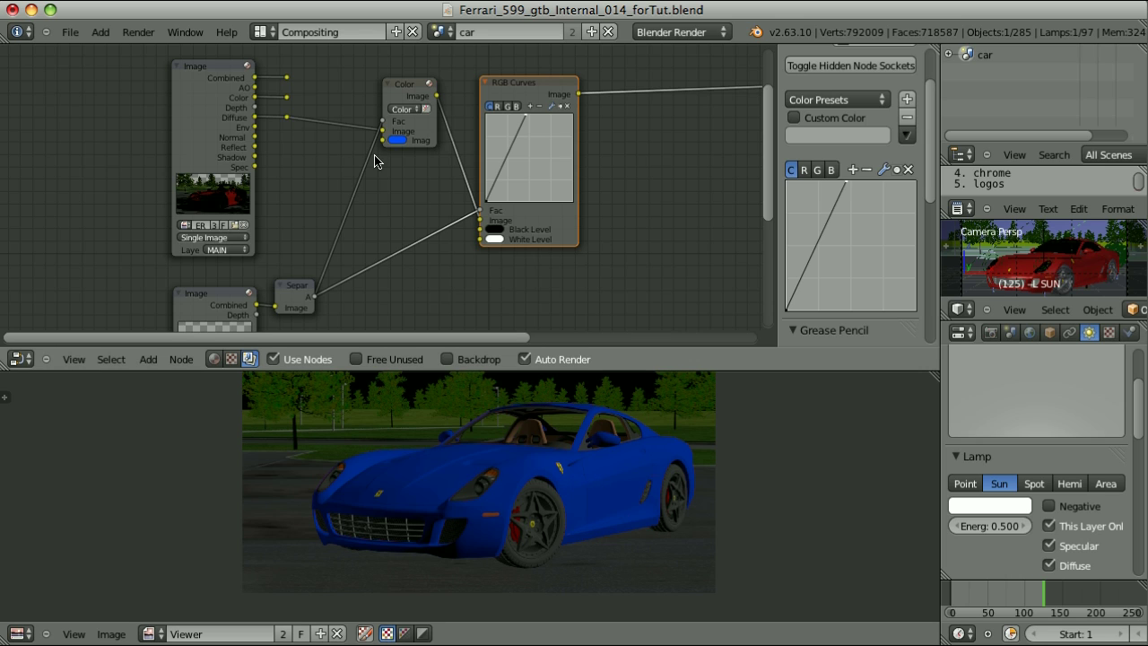
- Preview the Image node's Env pass in the viewer, and return to the RGB Curves result
{"action": "left_click", "coordinate": [218, 85], "text": "ctrl+shift"}
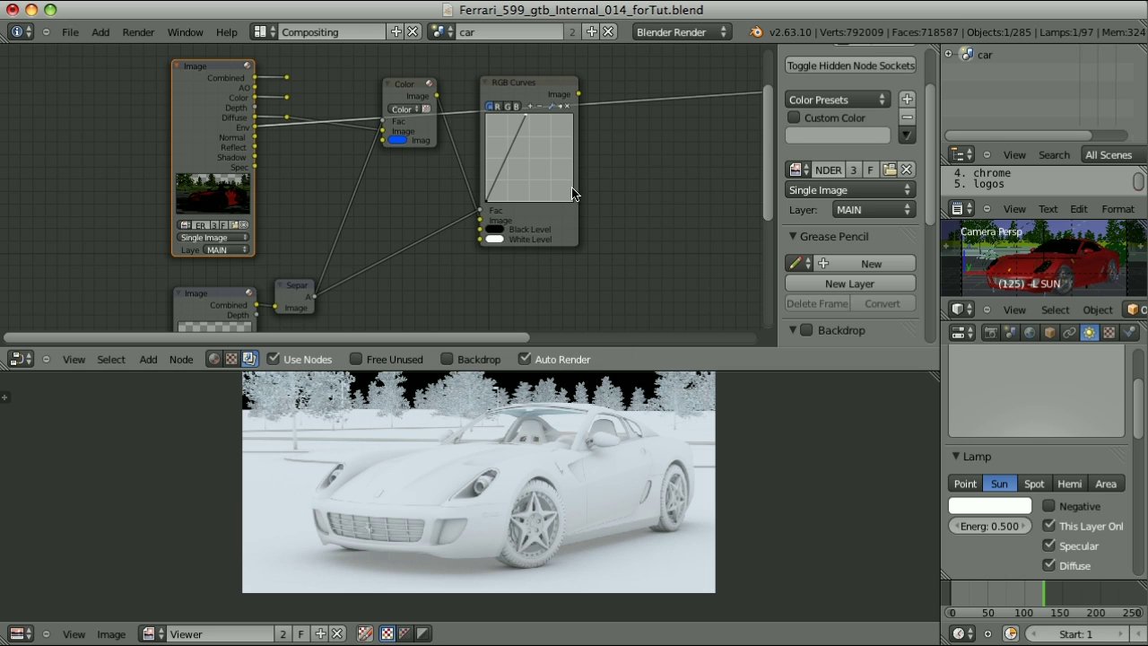
{"action": "left_click", "coordinate": [529, 89], "text": "ctrl+shift"}
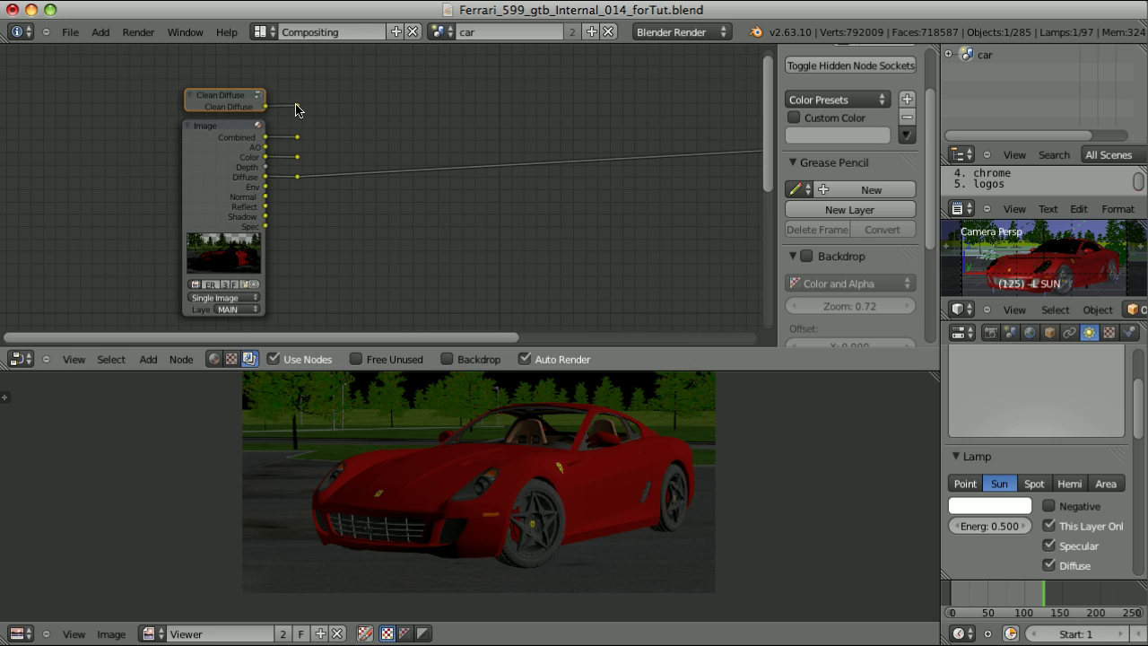
- Preview the Clean Diffuse output in the viewer, and switch back to the Diffuse pass
{"action": "left_click_drag", "start_coordinate": [296, 110], "coordinate": [297, 107]}
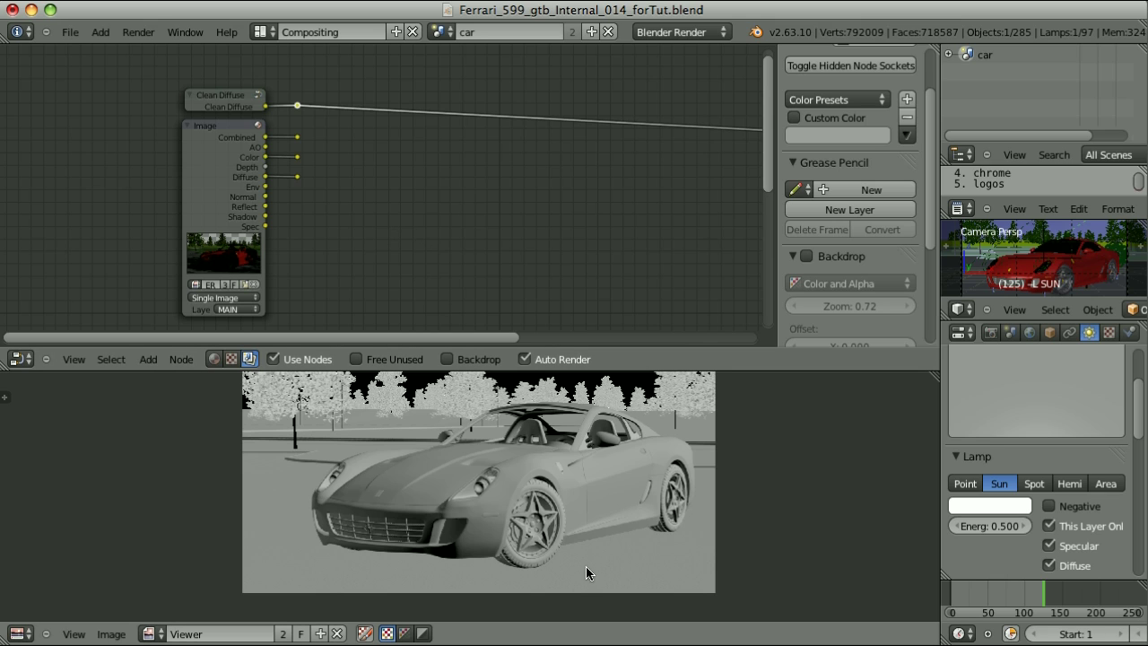
{"action": "left_click", "coordinate": [297, 107]}
{"action": "left_click", "coordinate": [298, 179], "text": "ctrl+shift"}
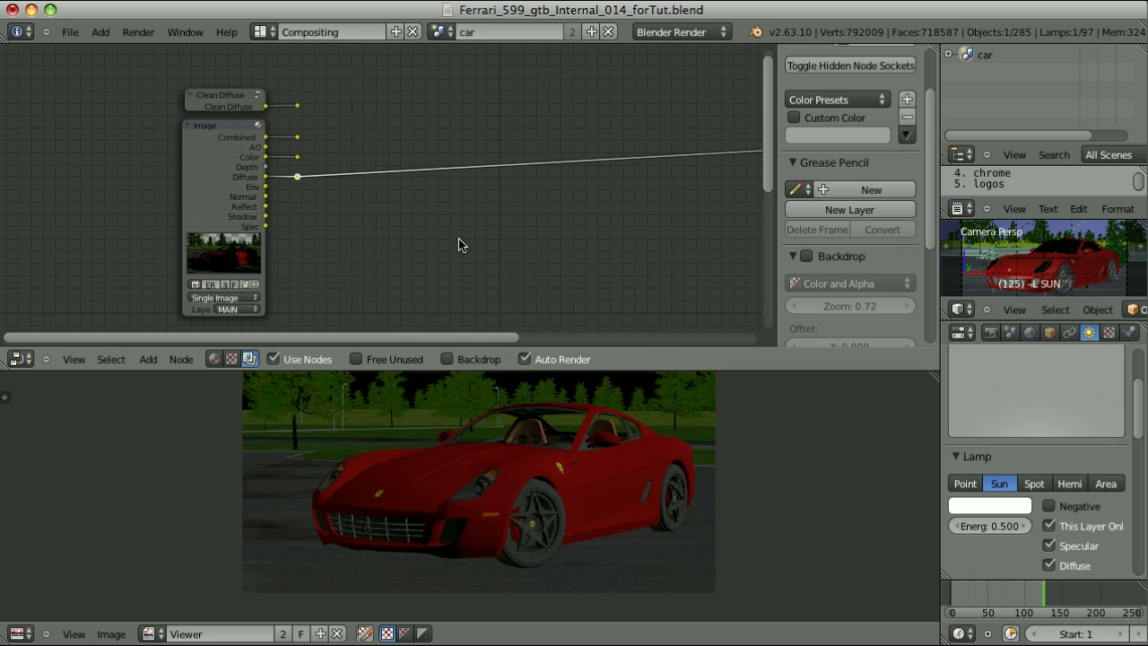
- Try converting the Diffuse pass with an RGB to BW node, and compare it with the Clean Diffuse output in the viewer
{"action": "key", "text": "shift+a"}
{"action": "mouse_move", "coordinate": [440, 185]}
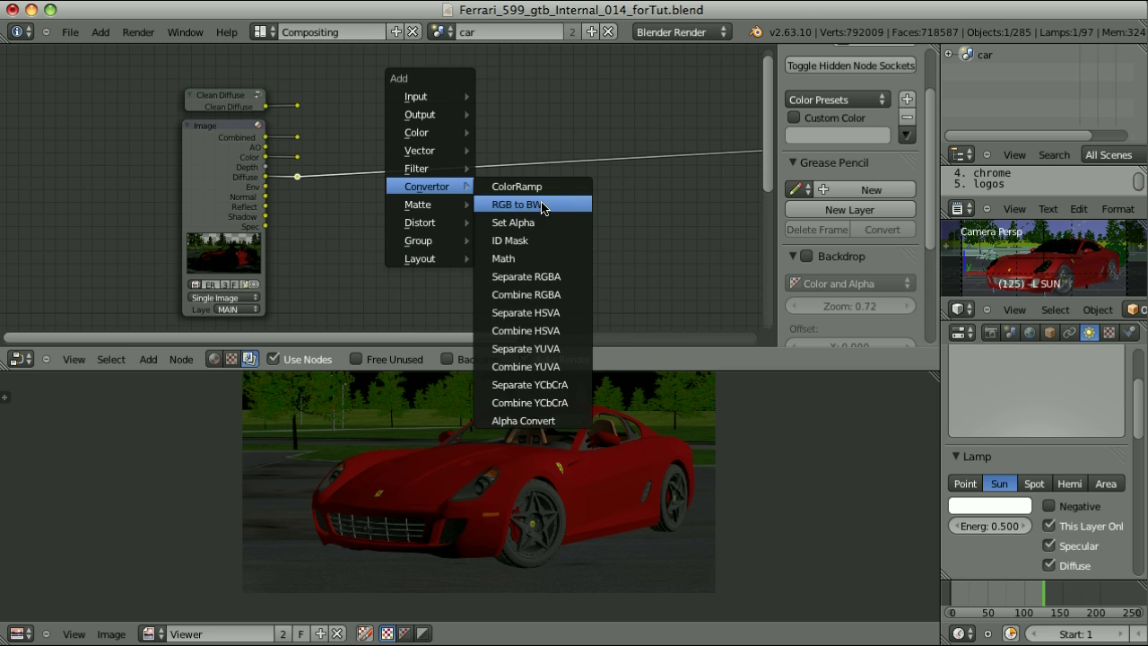
{"action": "left_click", "coordinate": [529, 204]}
{"action": "left_click", "coordinate": [375, 190]}
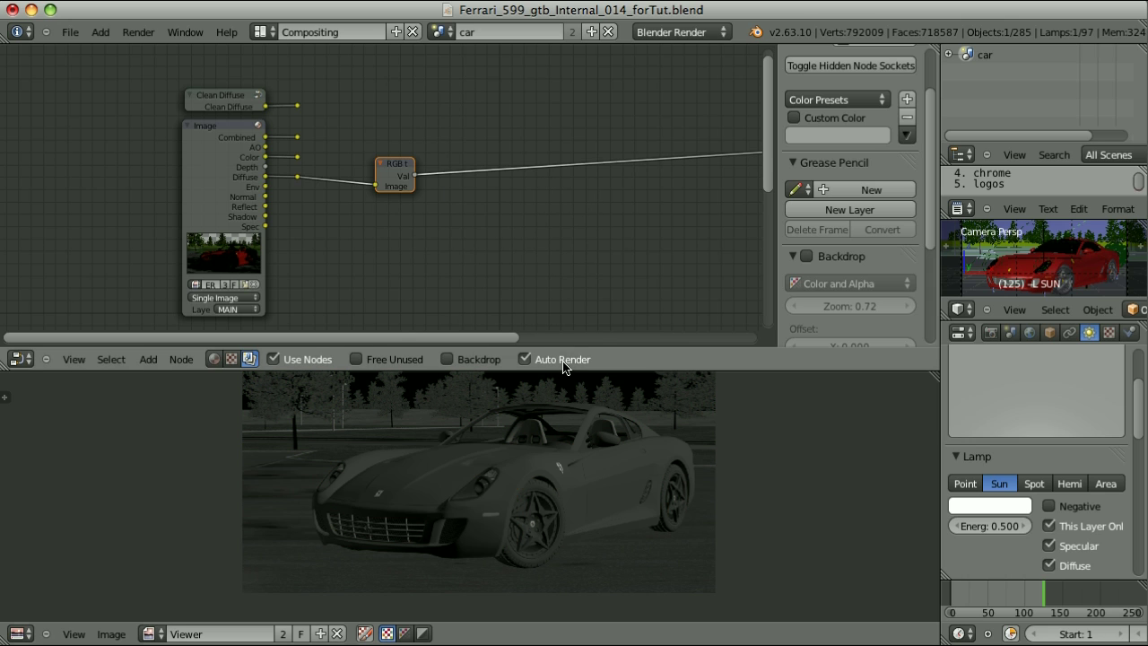
{"action": "left_click", "coordinate": [298, 106], "text": "ctrl+shift"}
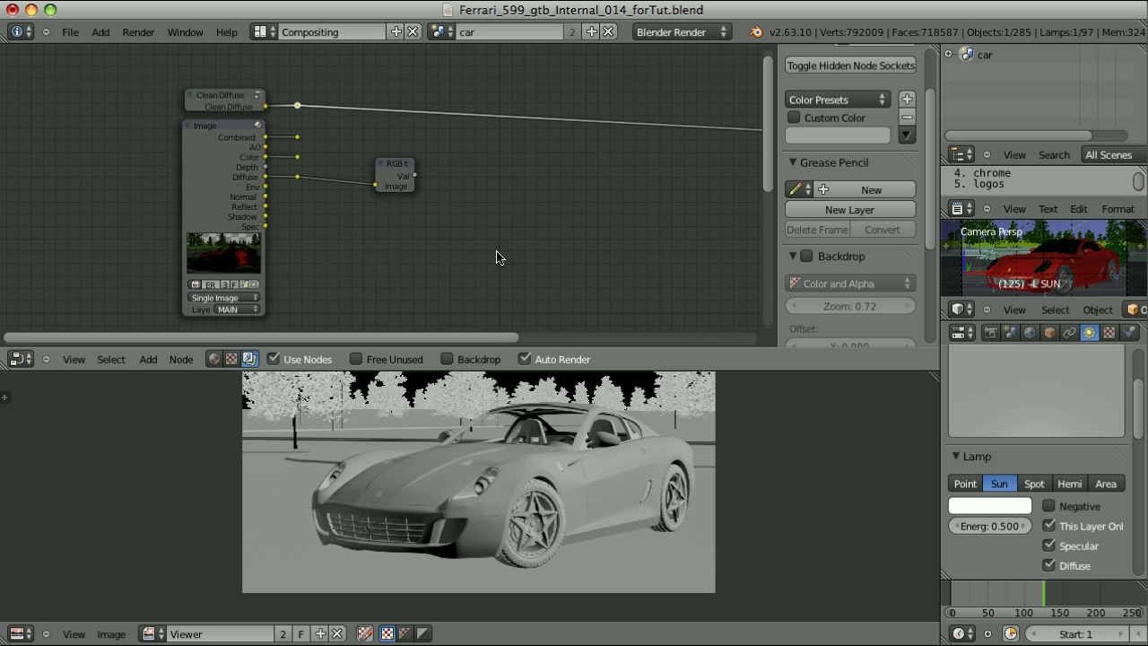
{"action": "left_click", "coordinate": [396, 172]}
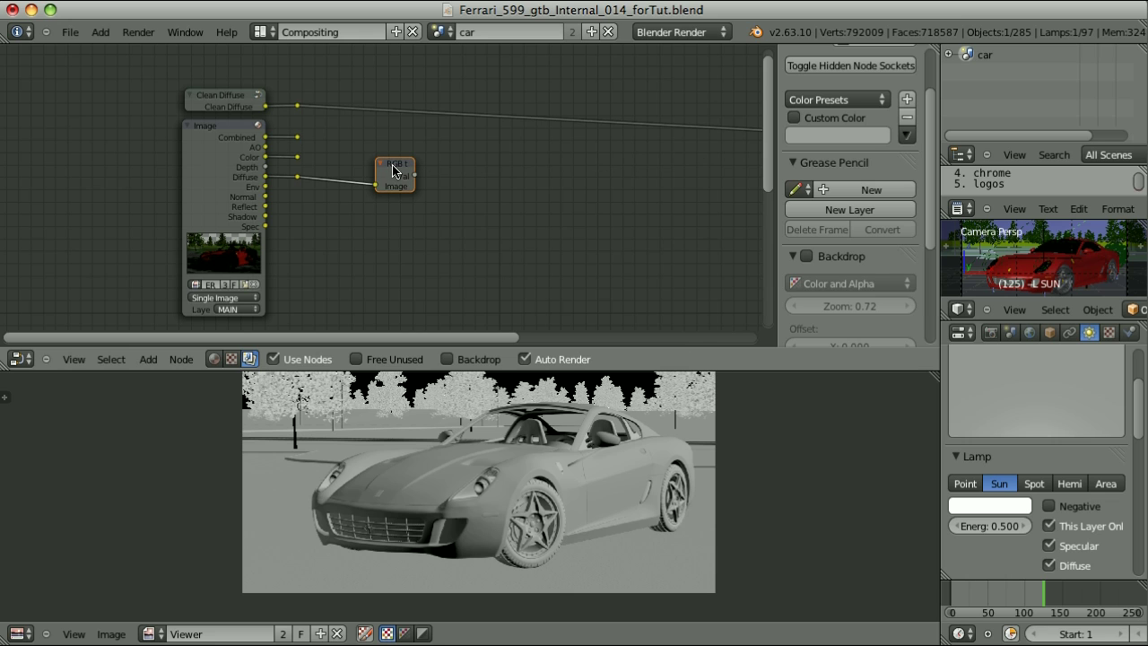
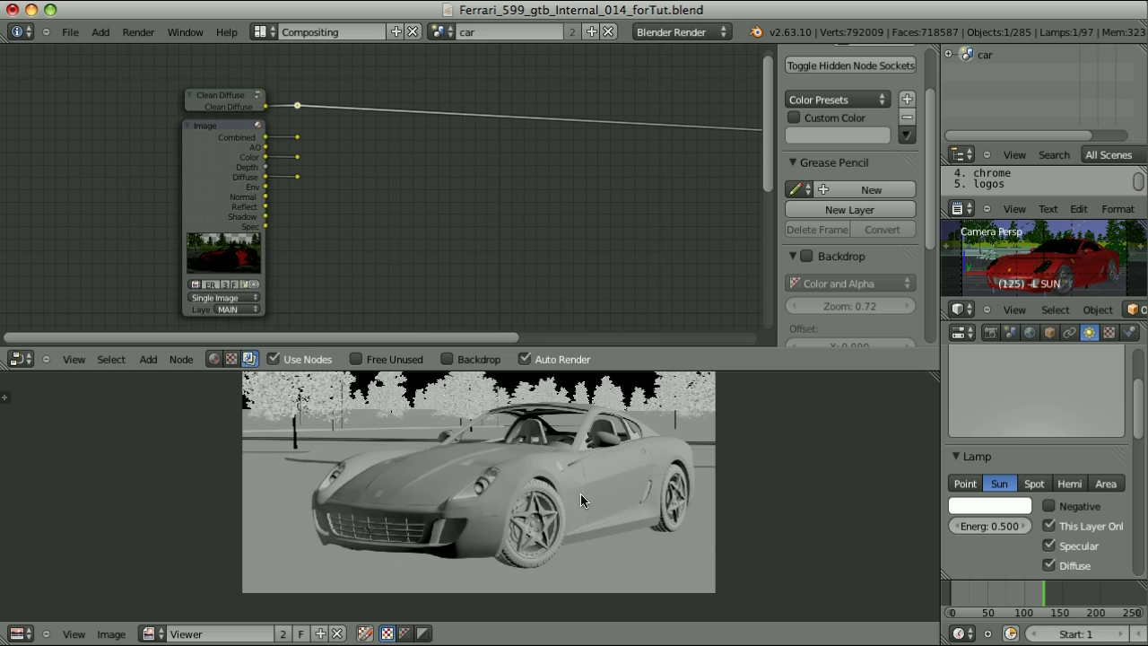
- Add a Mix node combining the Clean Diffuse output with the Color pass, and set its blend mode to Multiply
{"action": "left_click", "coordinate": [297, 158], "text": "ctrl+shift"}
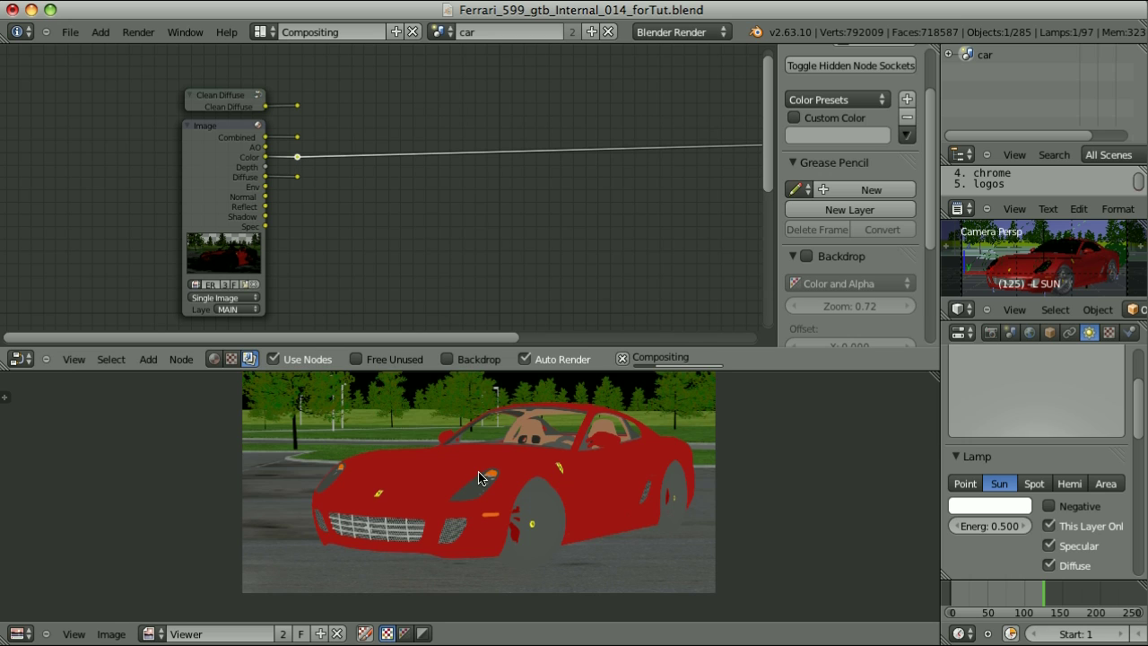
{"action": "key", "text": "shift+a"}
{"action": "mouse_move", "coordinate": [356, 141]}
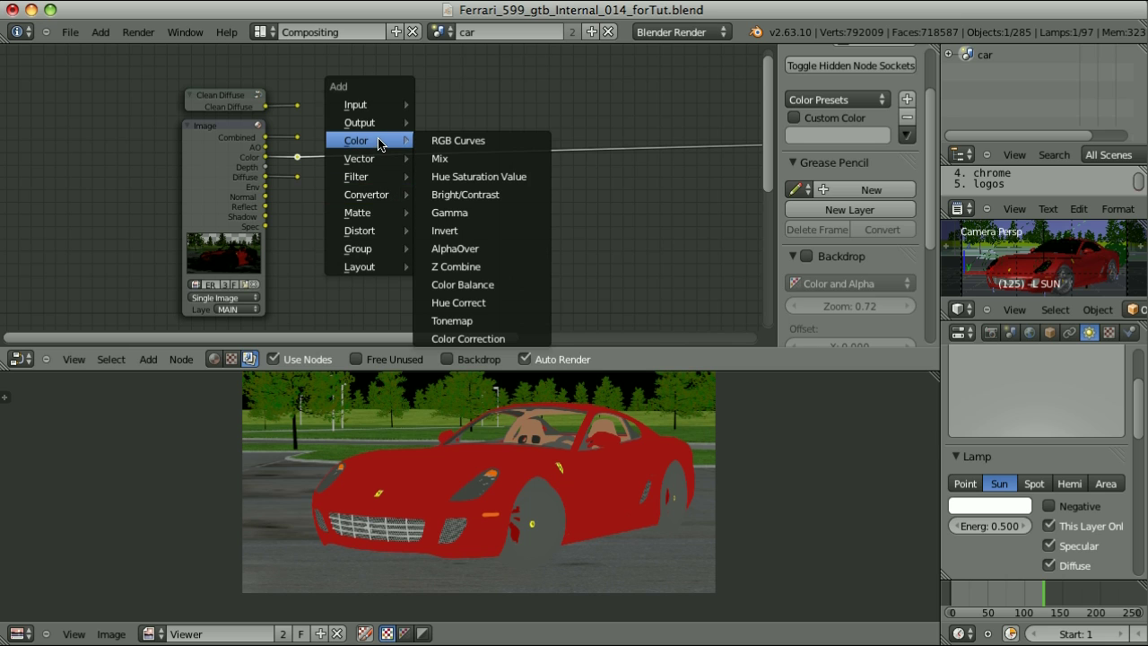
{"action": "left_click", "coordinate": [435, 155]}
{"action": "left_click", "coordinate": [349, 122]}
{"action": "left_click", "coordinate": [366, 98]}
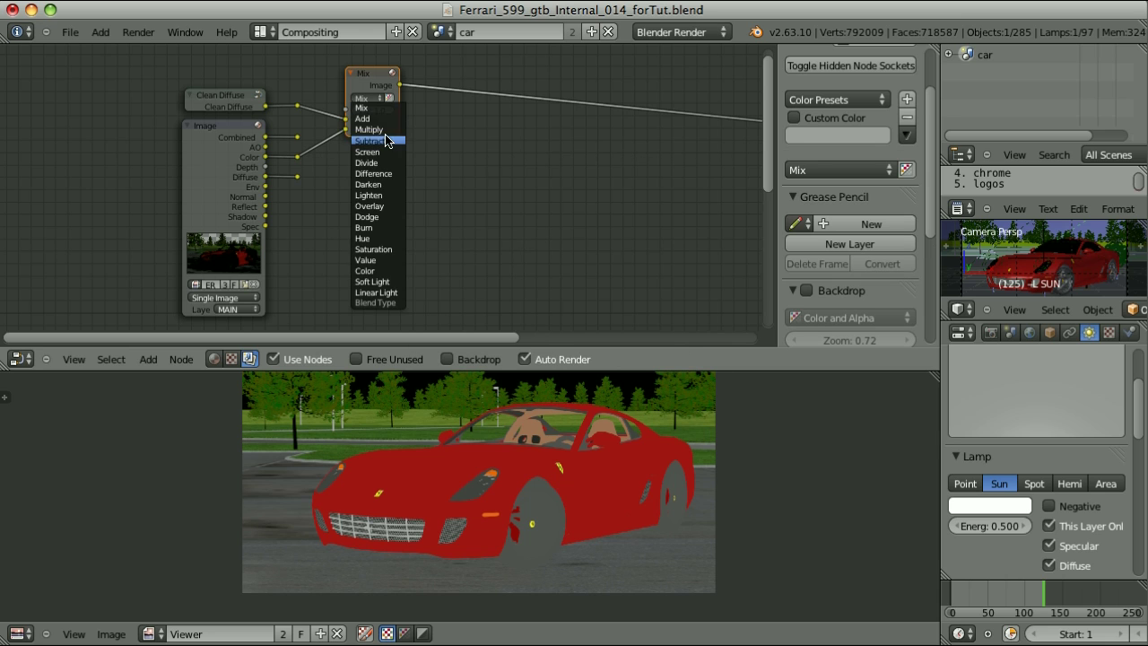
{"action": "left_click", "coordinate": [372, 133]}
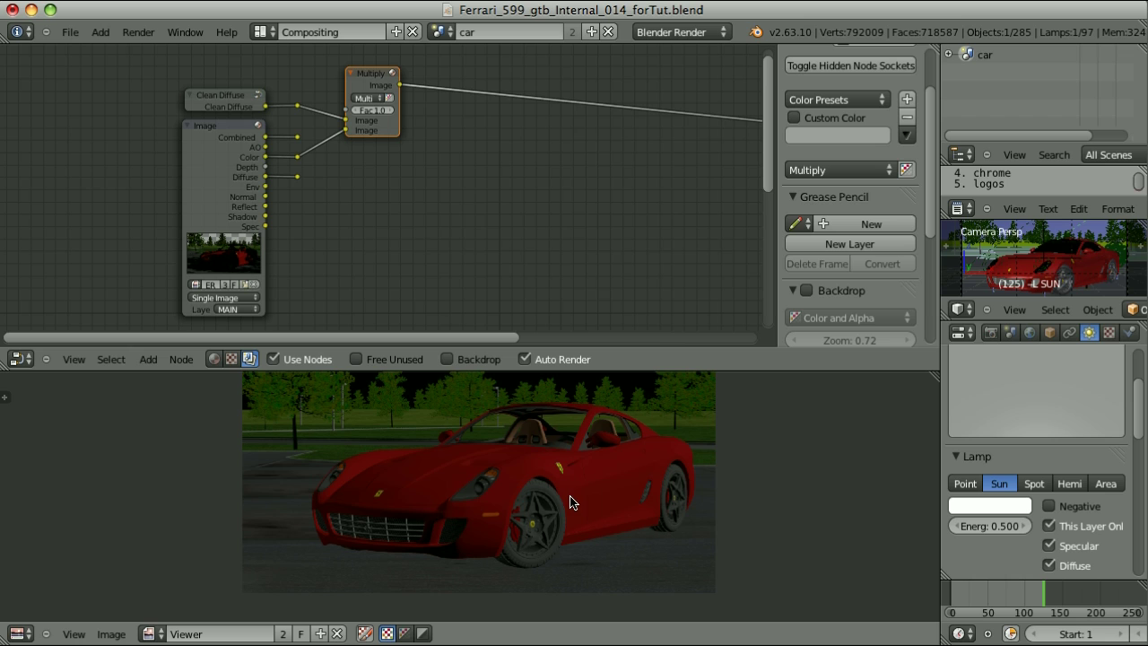
- Compare the Diffuse pass with the Multiply result in the viewer, and move the Multiply node farther away from its input nodes
{"action": "left_click", "coordinate": [298, 177], "text": "ctrl+shift"}
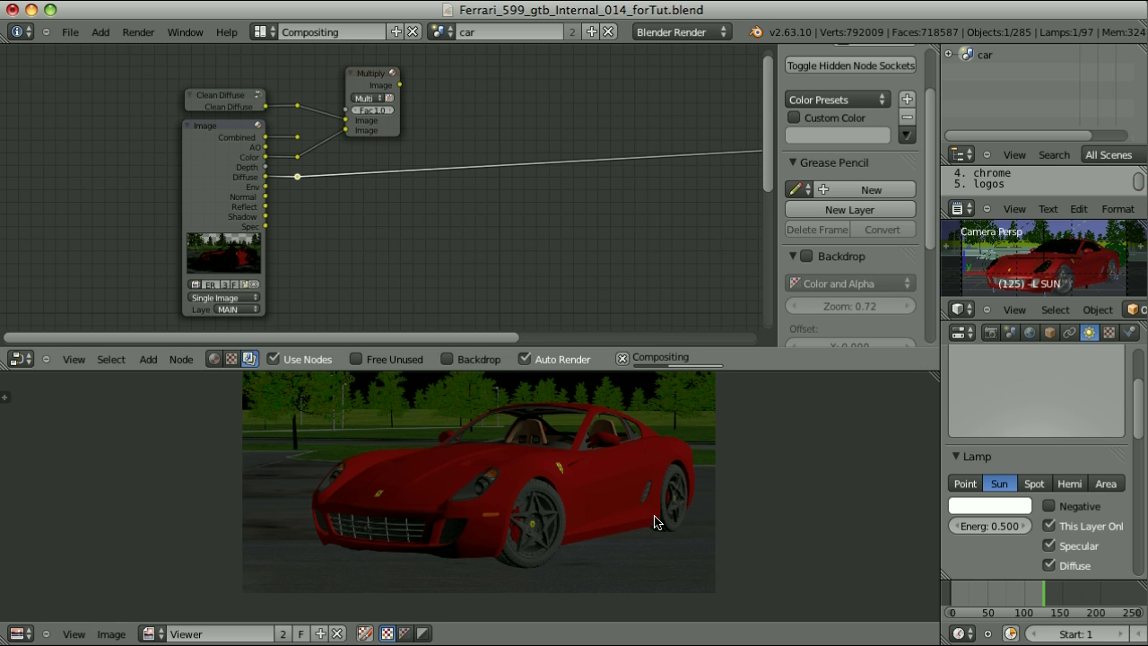
{"action": "left_click", "coordinate": [369, 79], "text": "ctrl+shift"}
{"action": "left_click_drag", "start_coordinate": [369, 79], "coordinate": [574, 101]}
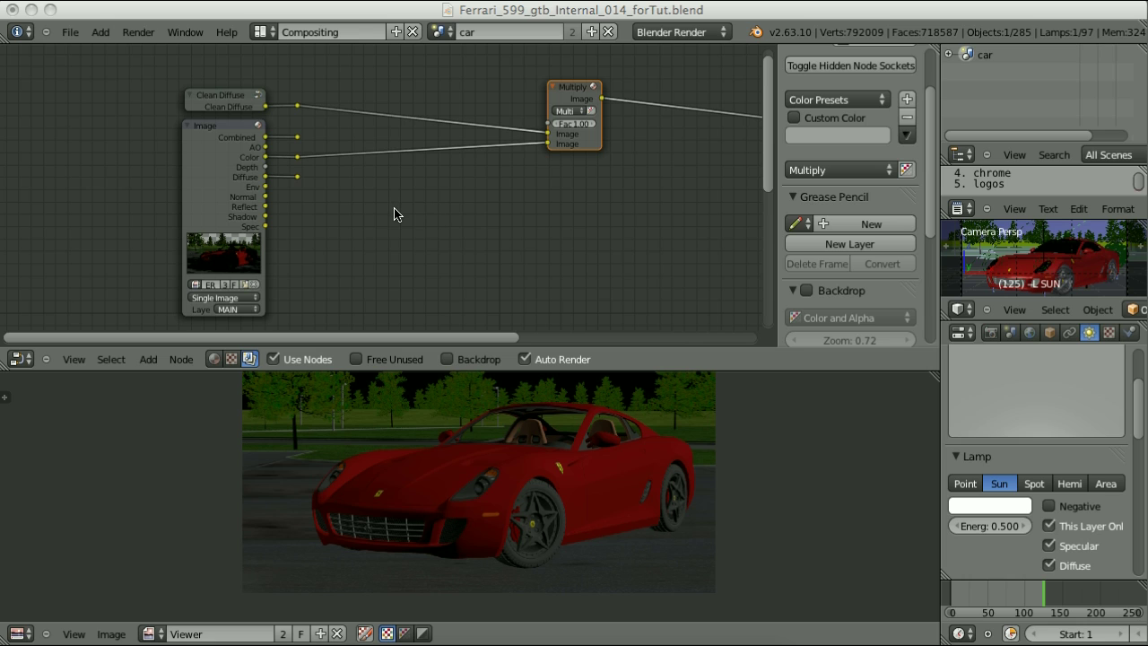
{"action": "left_click", "coordinate": [232, 98]}
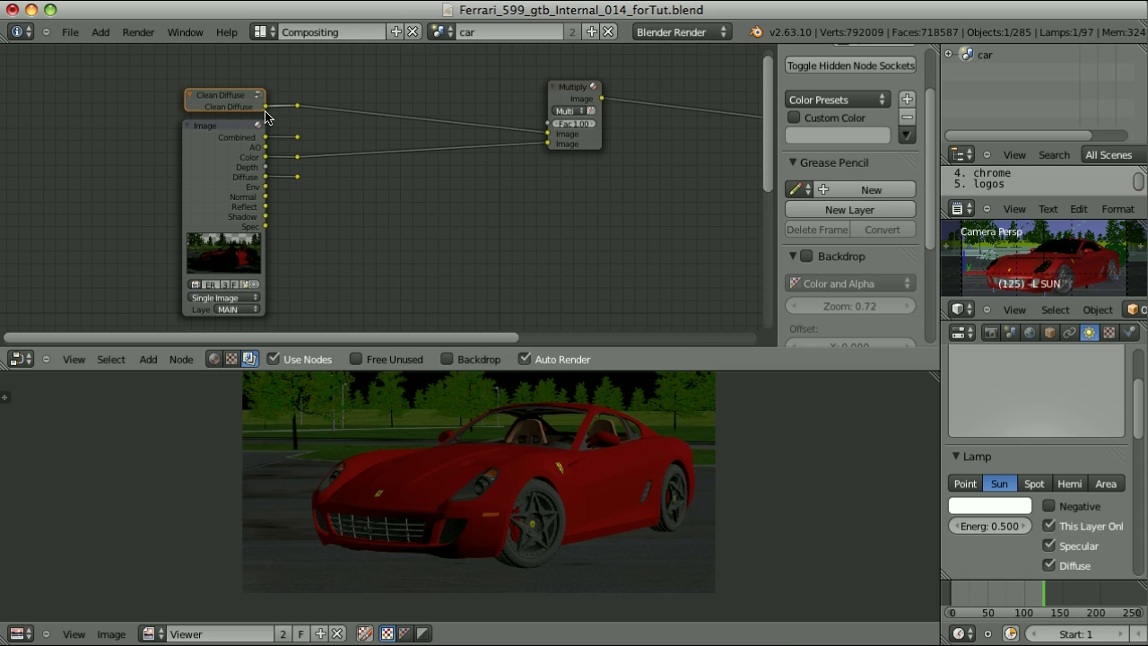
{"action": "left_click", "coordinate": [296, 158]}
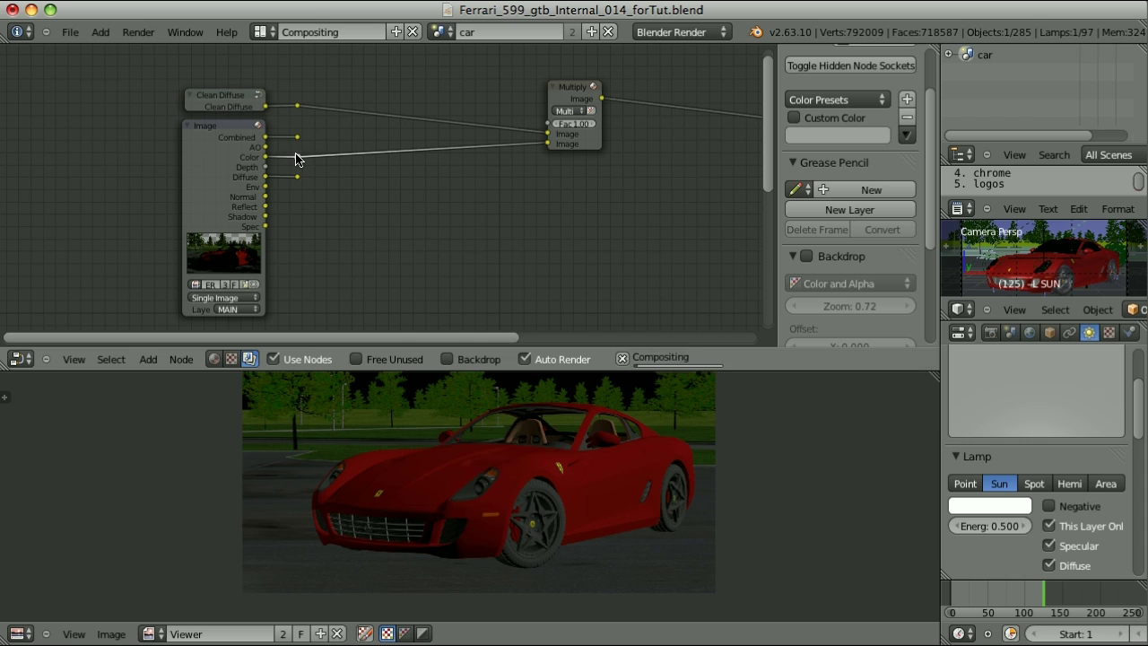
- Switch to the untitled text document, move it over the render preview, and highlight the terms of the colored diffuse formula
{"action": "key", "text": "super+Tab"}
{"action": "left_click_drag", "start_coordinate": [505, 610], "coordinate": [512, 363]}
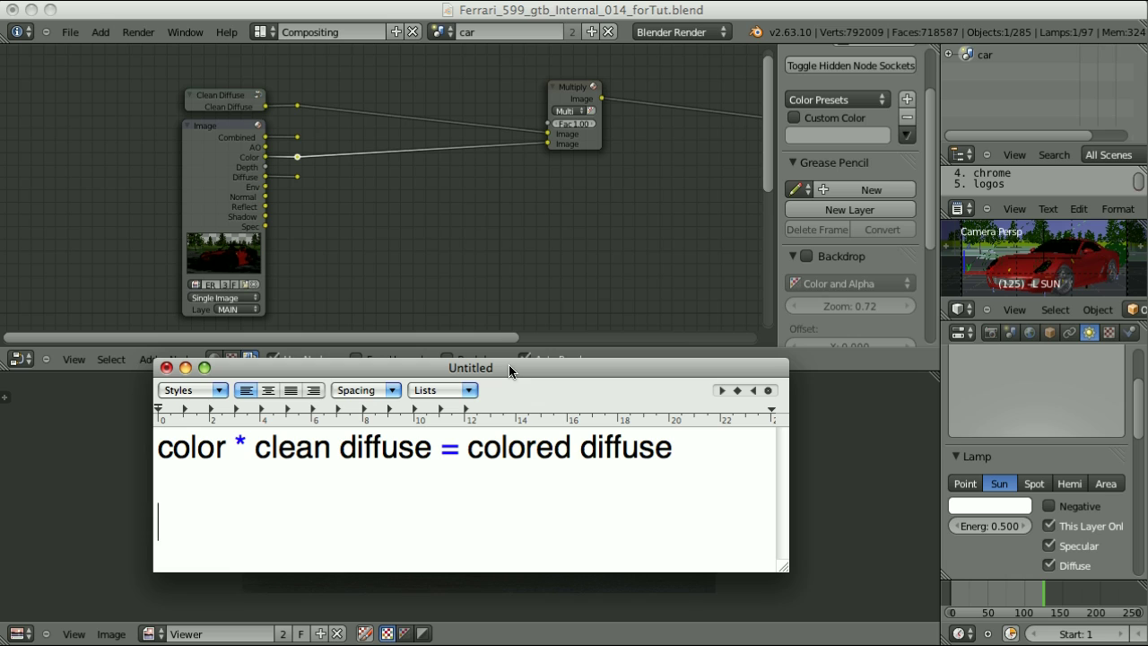
{"action": "left_click_drag", "start_coordinate": [468, 449], "coordinate": [679, 453]}
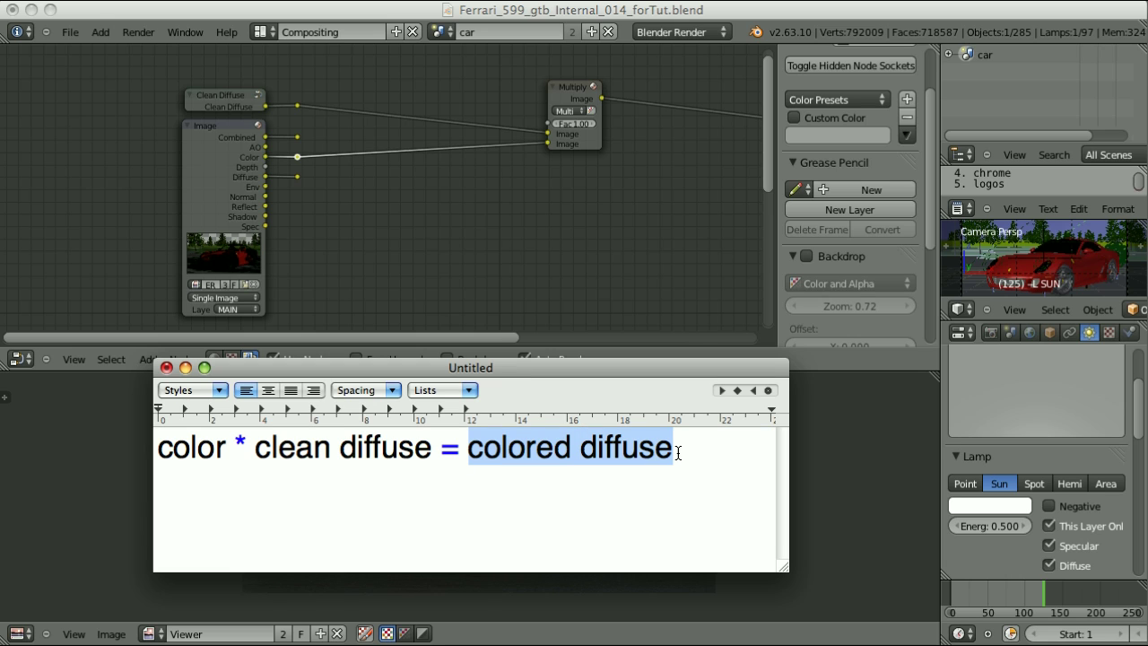
{"action": "double_click", "coordinate": [220, 449]}
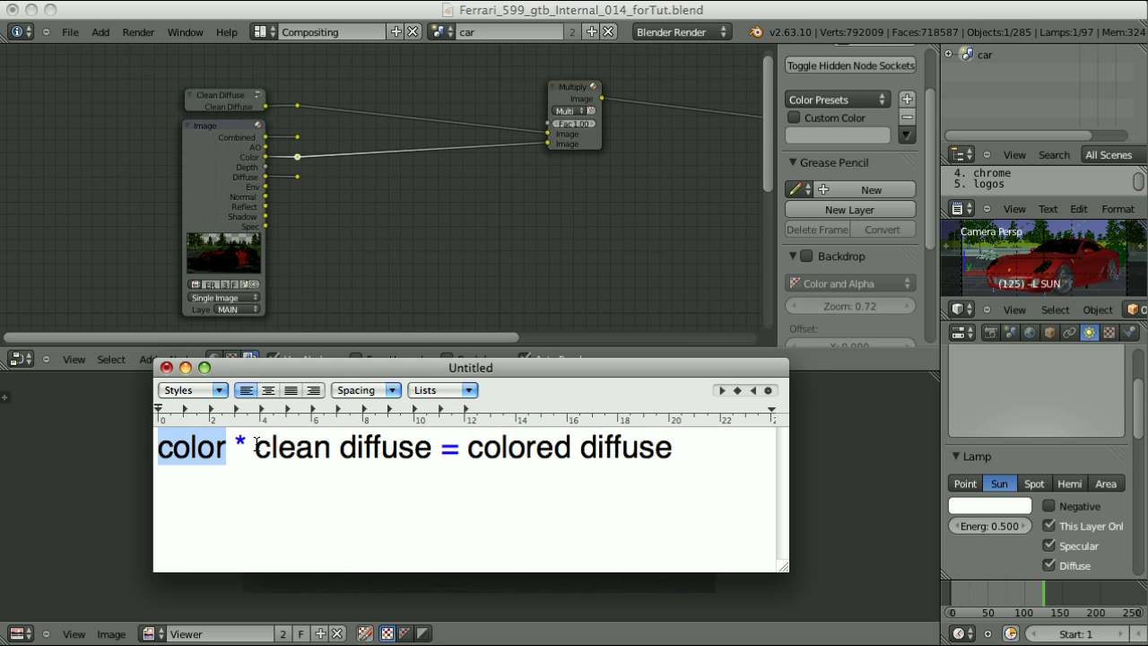
{"action": "left_click_drag", "start_coordinate": [256, 445], "coordinate": [433, 450]}
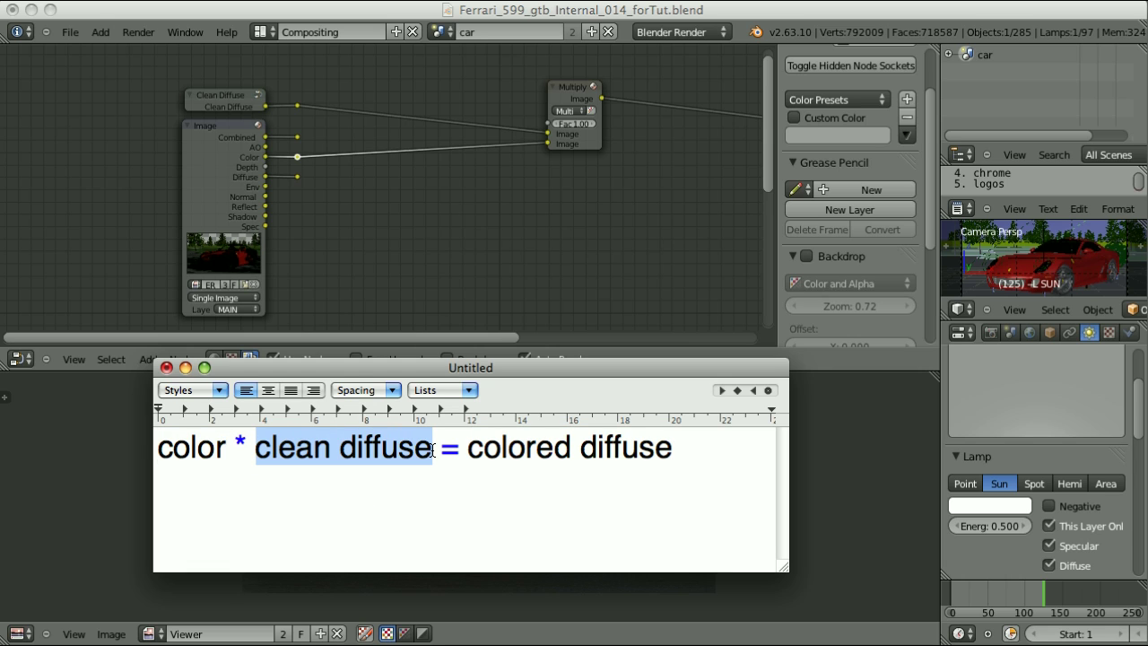
- Add the formula "clean diffuse = colored diffuse / color" to the note, followed by the lines "color = 0" and "clean diffuse = 5"
{"action": "left_click", "coordinate": [190, 510]}
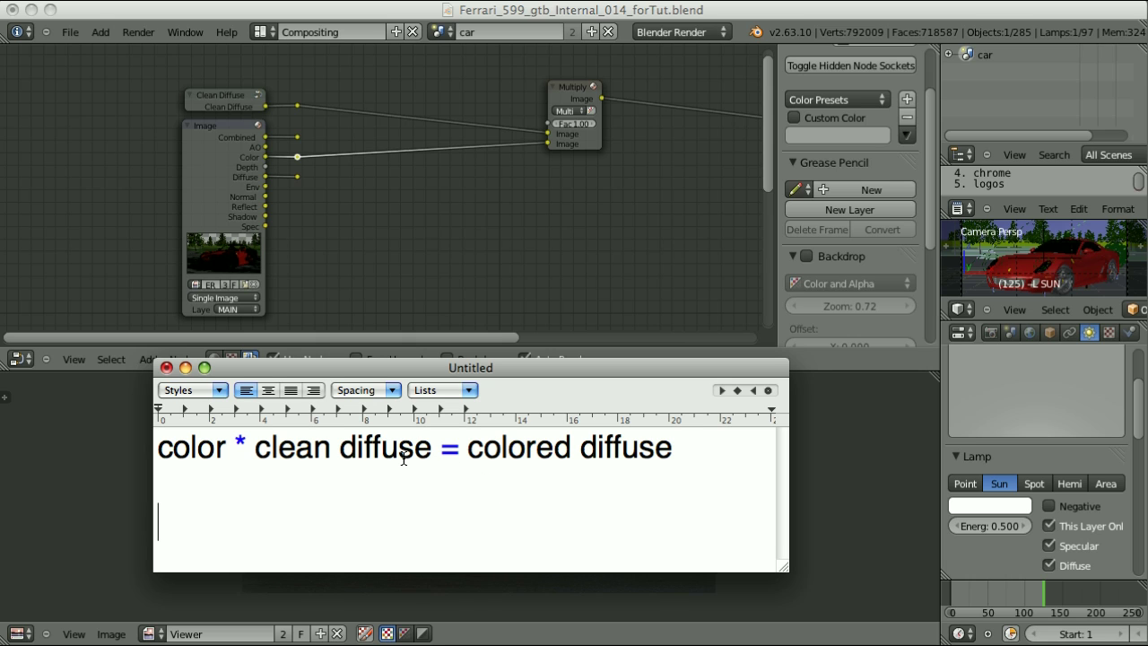
{"action": "type", "text": "clean diffuse = colored diffuse / color"}
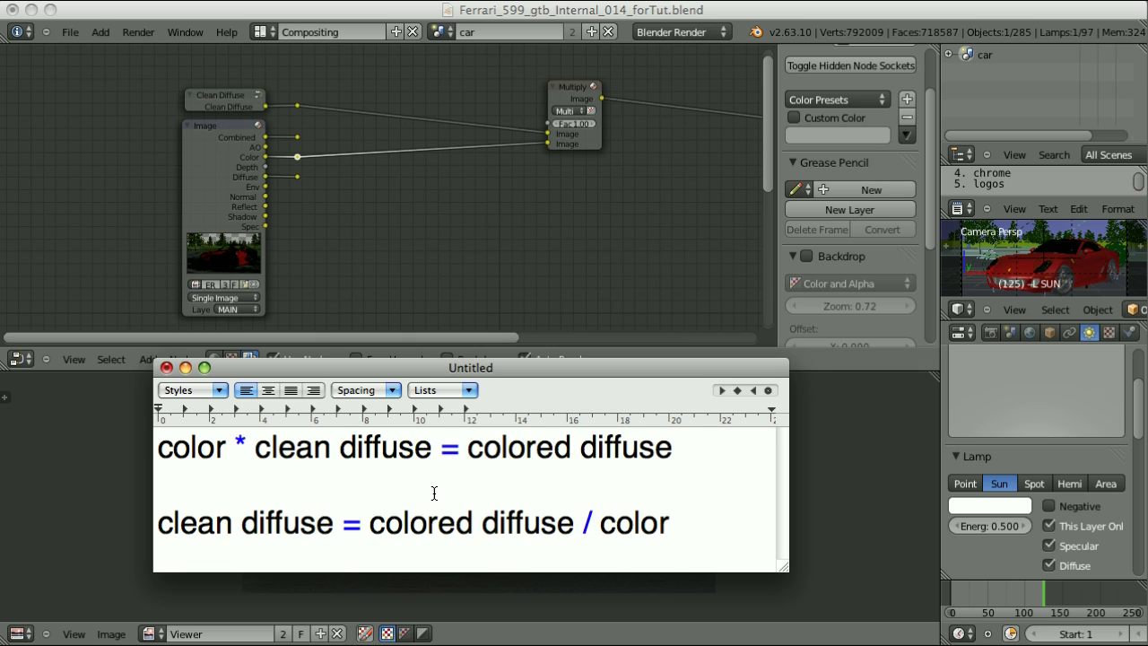
{"action": "key", "text": "Return"}
{"action": "key", "text": "Return"}
{"action": "type", "text": "colo"}
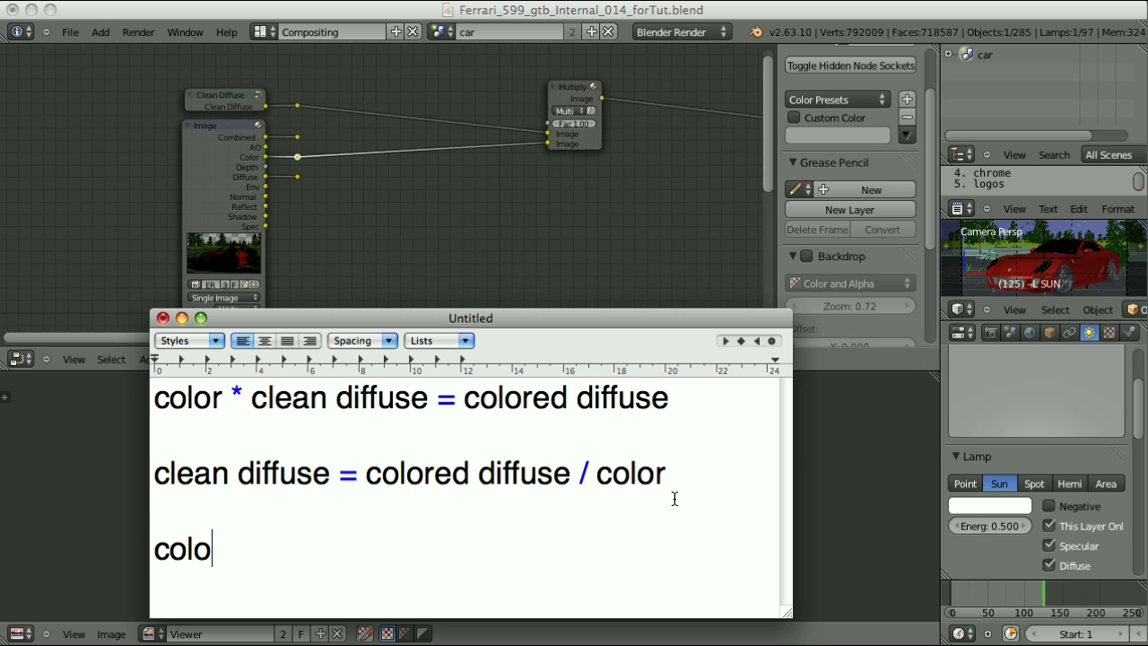
{"action": "type", "text": "r  = 0"}
{"action": "key", "text": "Return"}
{"action": "type", "text": "clean diffuse = 5"}
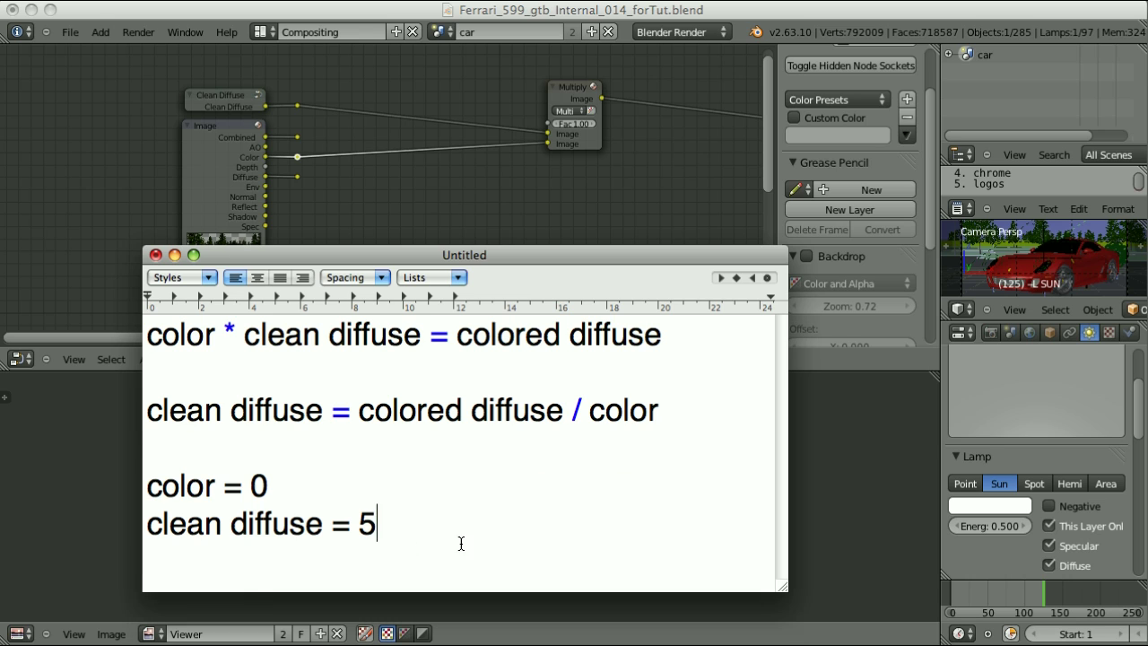
- Write the calculation "0 * 5 = 0" below the example values, and add the line "colored diffuse = 0" after the clean diffuse value
{"action": "key", "text": "Return"}
{"action": "left_click_drag", "start_coordinate": [148, 335], "coordinate": [355, 337]}
{"action": "left_click", "coordinate": [423, 477]}
{"action": "type", "text": "0 * 5"}
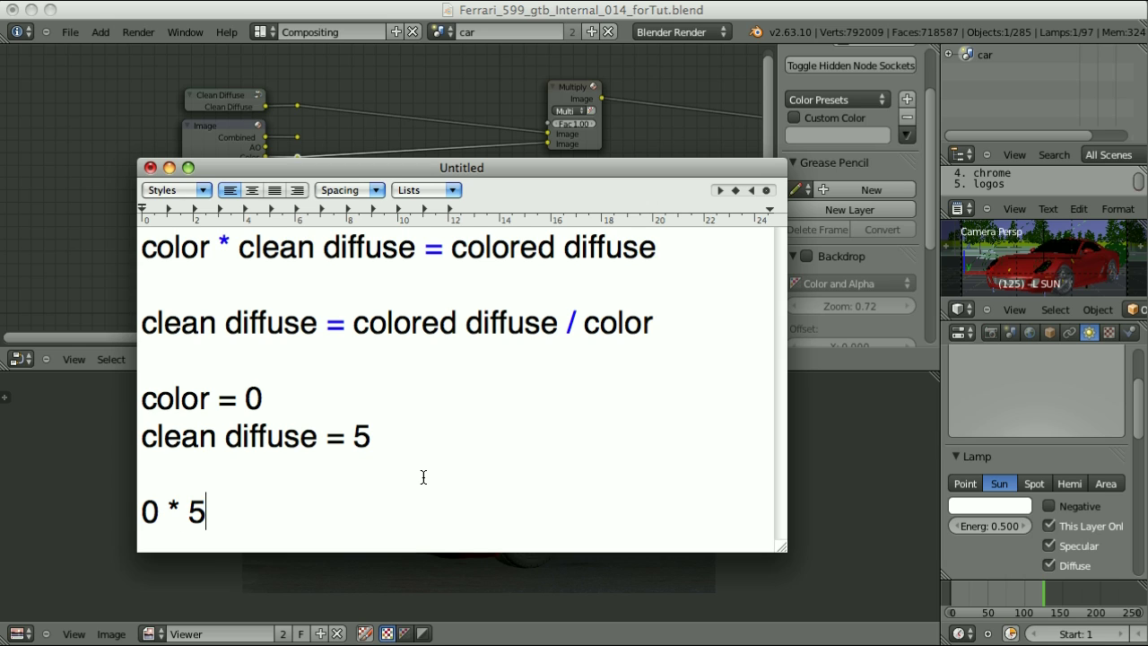
{"action": "type", "text": " = 0"}
{"action": "left_click", "coordinate": [393, 441]}
{"action": "key", "text": "Return"}
{"action": "type", "text": "colored diffuse = "}
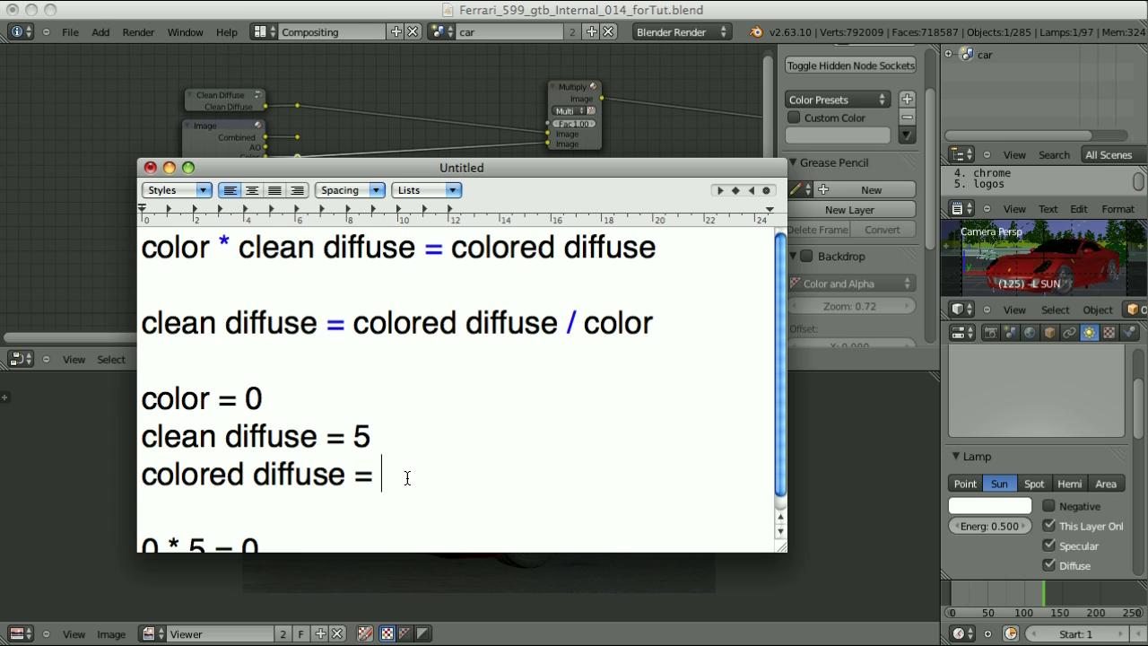
{"action": "type", "text": "0"}
- Highlight the example values and the clean diffuse division formula to check the formula against the clean diffuse value of 5
{"action": "left_click_drag", "start_coordinate": [147, 397], "coordinate": [407, 476]}
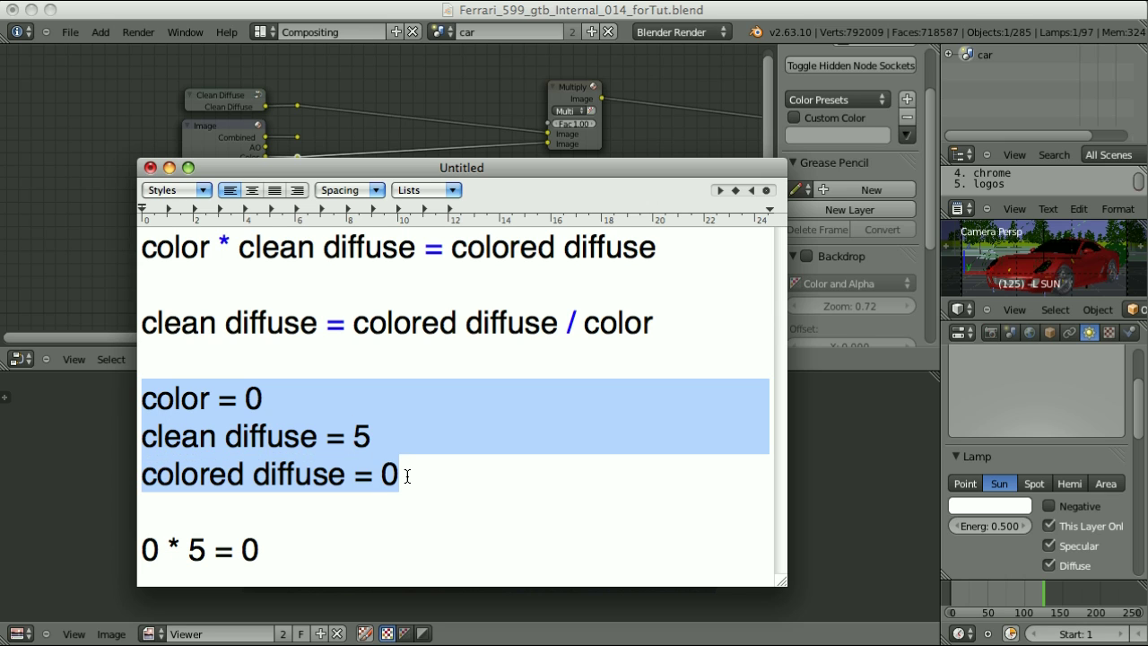
{"action": "left_click", "coordinate": [144, 322]}
{"action": "left_click_drag", "start_coordinate": [144, 321], "coordinate": [661, 326]}
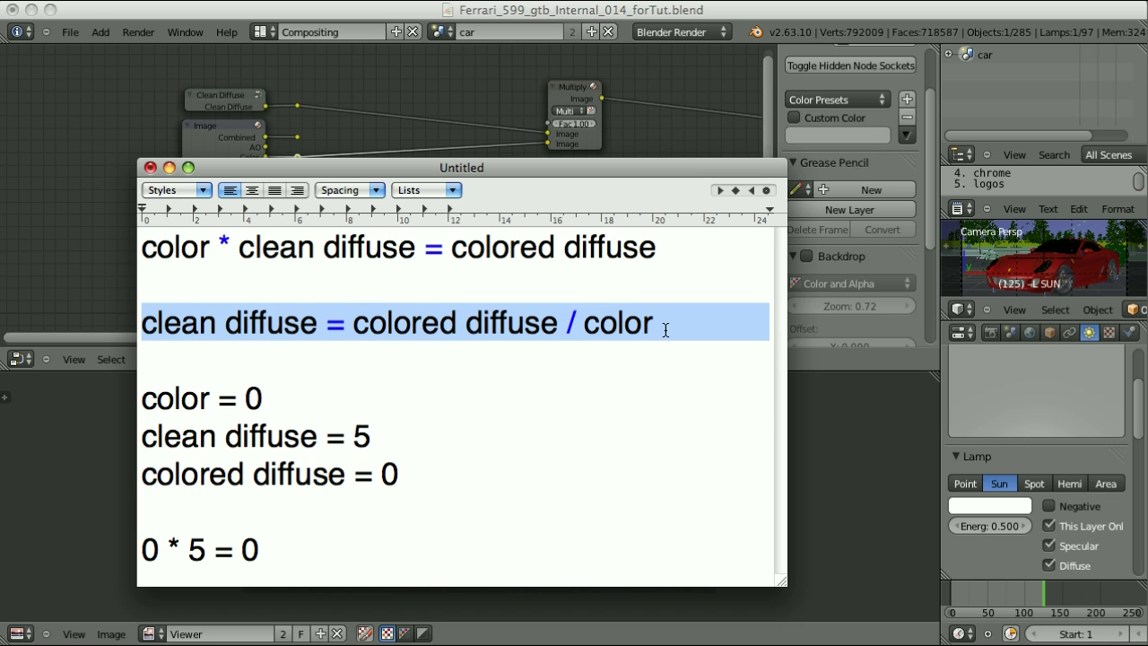
{"action": "left_click", "coordinate": [353, 323]}
{"action": "left_click_drag", "start_coordinate": [354, 322], "coordinate": [663, 323]}
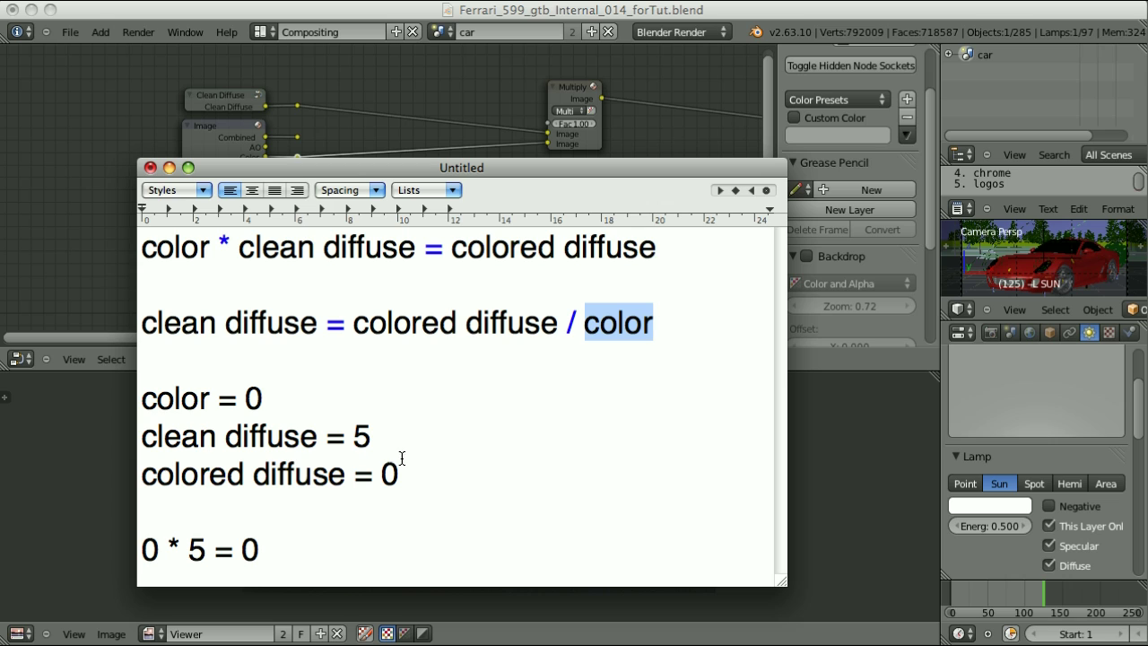
{"action": "left_click_drag", "start_coordinate": [354, 320], "coordinate": [655, 323]}
{"action": "left_click_drag", "start_coordinate": [587, 323], "coordinate": [653, 327]}
{"action": "left_click_drag", "start_coordinate": [354, 439], "coordinate": [368, 437]}
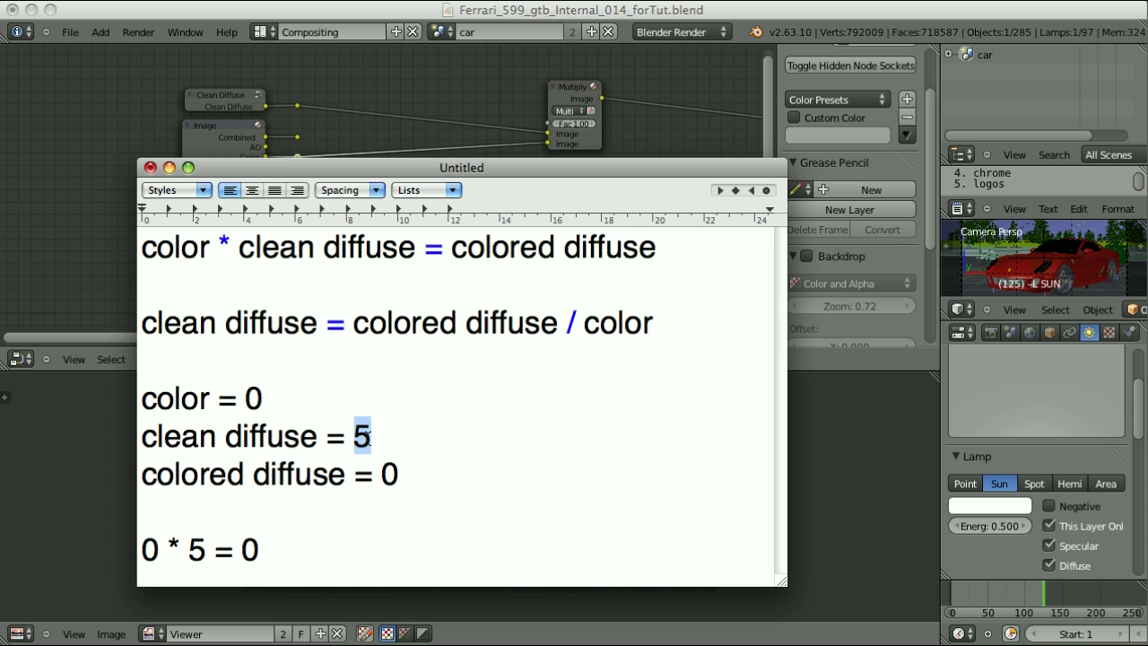
- Highlight "colored diffuse / color" in the clean diffuse formula and move the note out of the way of the compositor
{"action": "left_click_drag", "start_coordinate": [355, 323], "coordinate": [671, 326]}
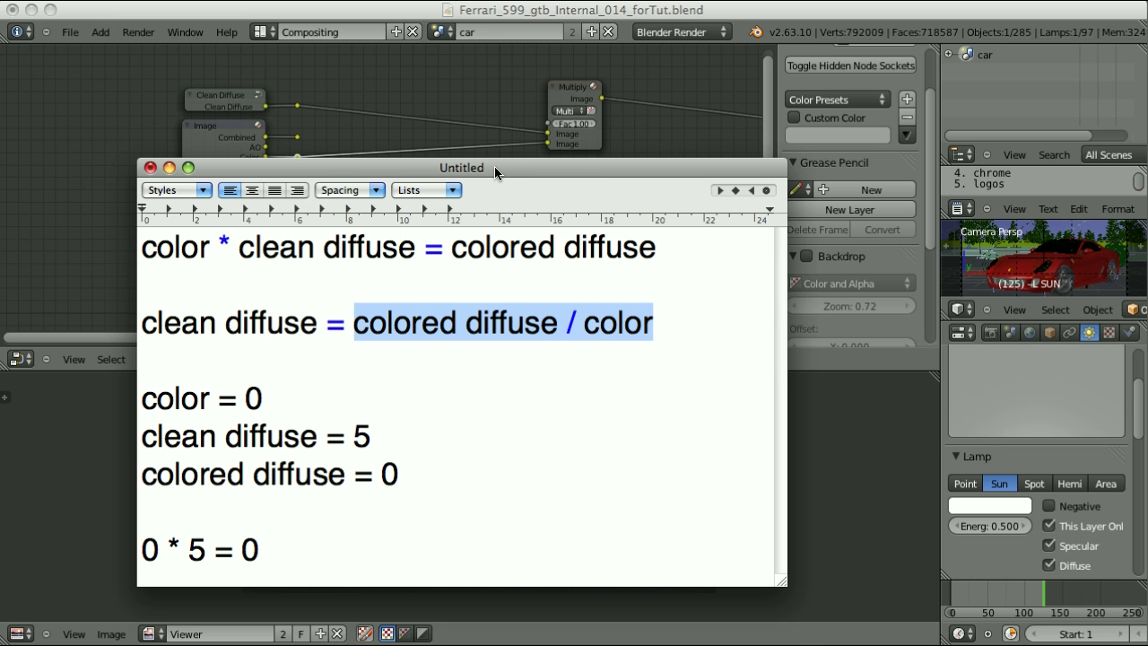
{"action": "left_click_drag", "start_coordinate": [494, 166], "coordinate": [494, 641]}
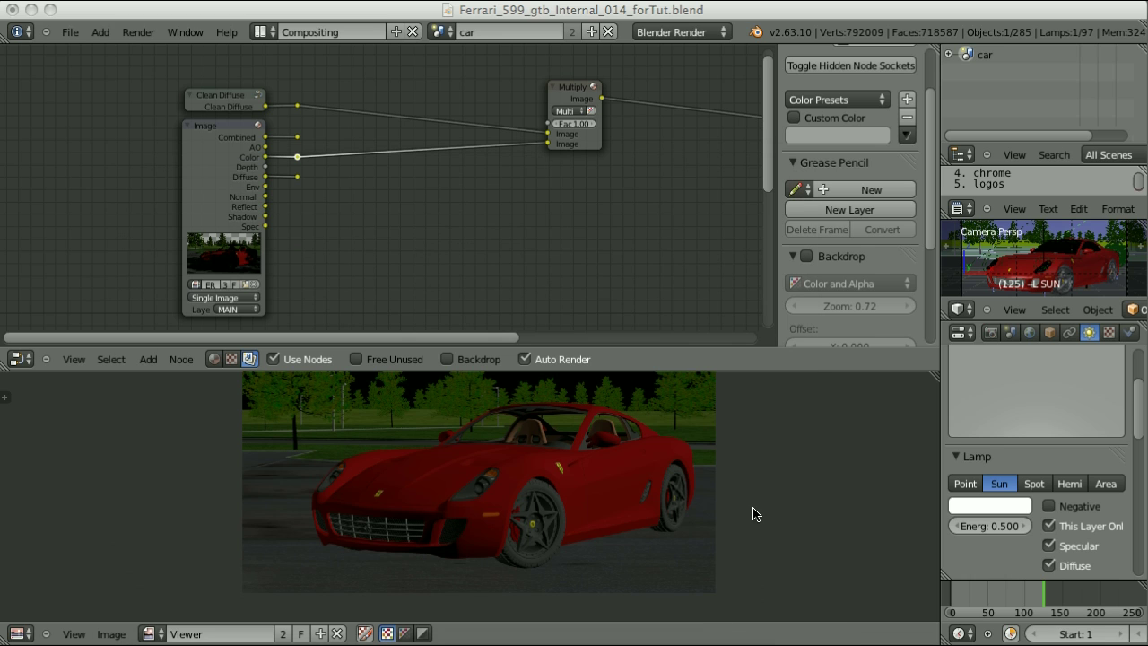
- Preview the image node's Diffuse pass and its Color pass in the viewer
{"action": "left_click", "coordinate": [305, 182], "text": "ctrl+shift"}
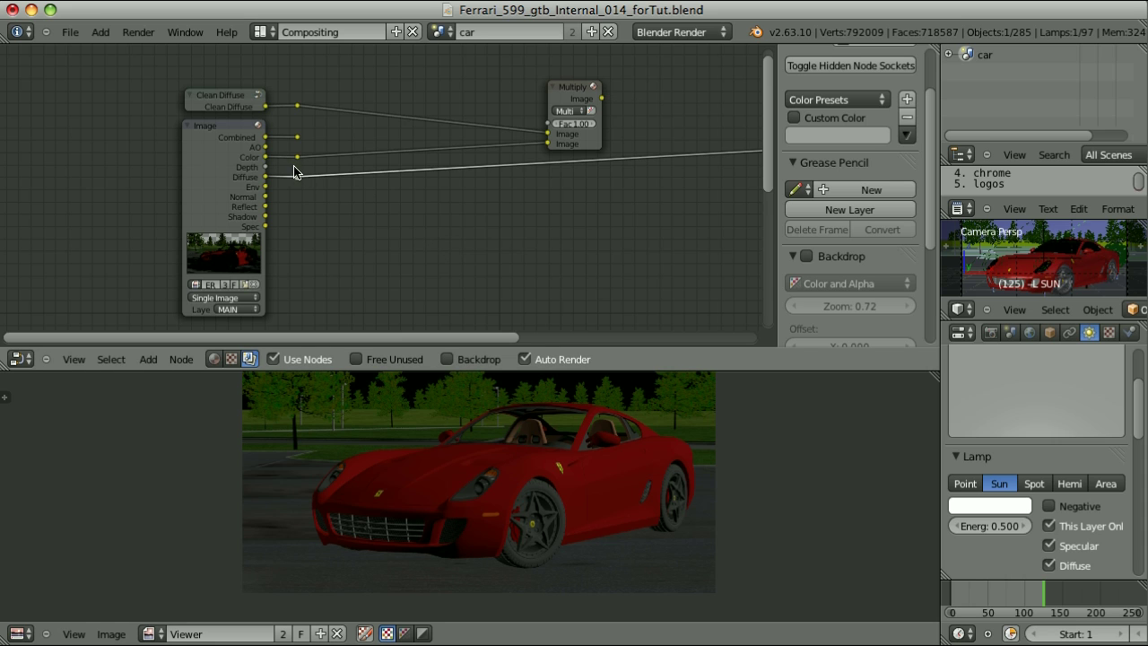
{"action": "left_click", "coordinate": [296, 159], "text": "ctrl+shift"}
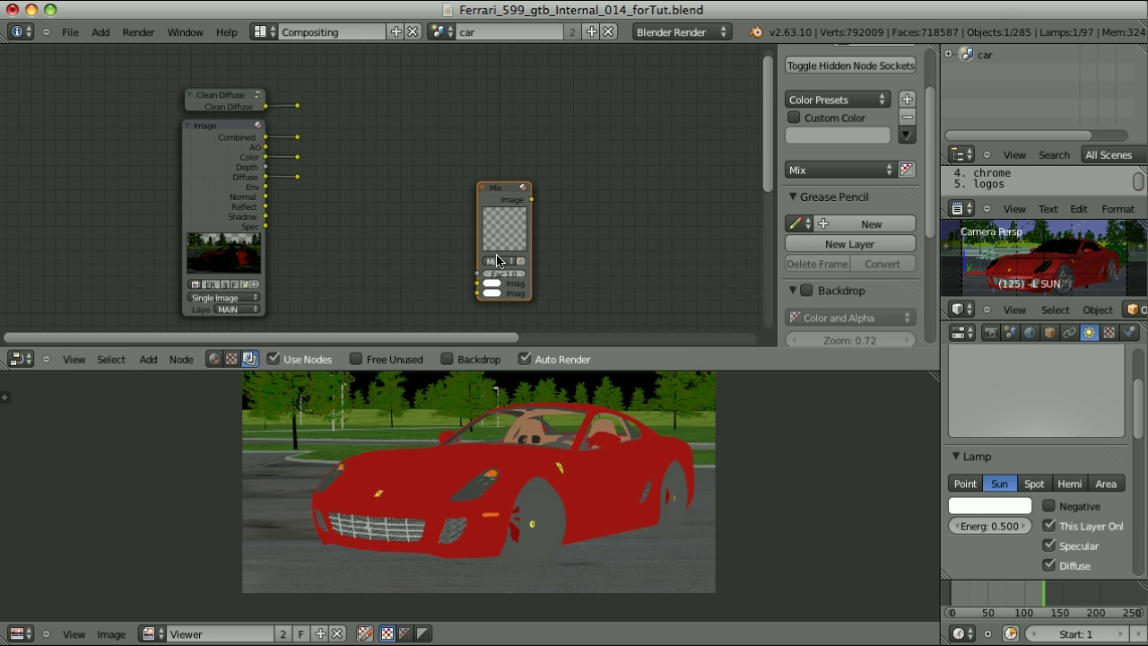
- Set the new Mix node to Divide, feed it Diffuse as first and Color as second image, and preview its result
{"action": "left_click", "coordinate": [501, 260]}
{"action": "left_click", "coordinate": [500, 262]}
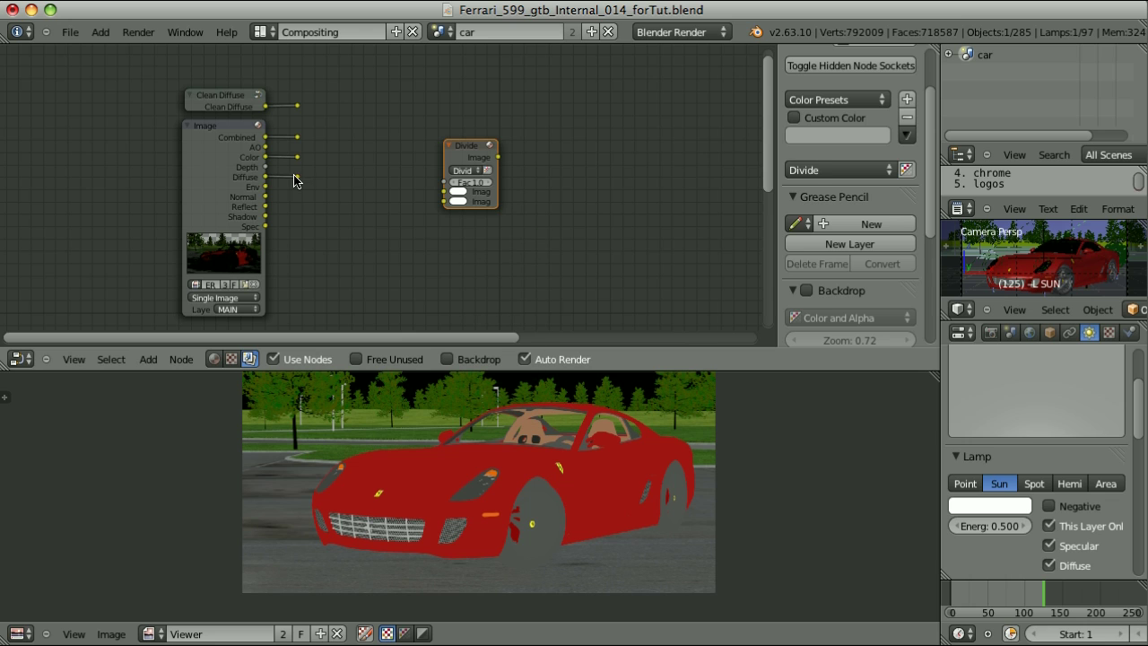
{"action": "left_click_drag", "start_coordinate": [298, 177], "coordinate": [444, 192]}
{"action": "left_click_drag", "start_coordinate": [297, 158], "coordinate": [440, 205]}
{"action": "left_click", "coordinate": [473, 152], "text": "ctrl+shift"}
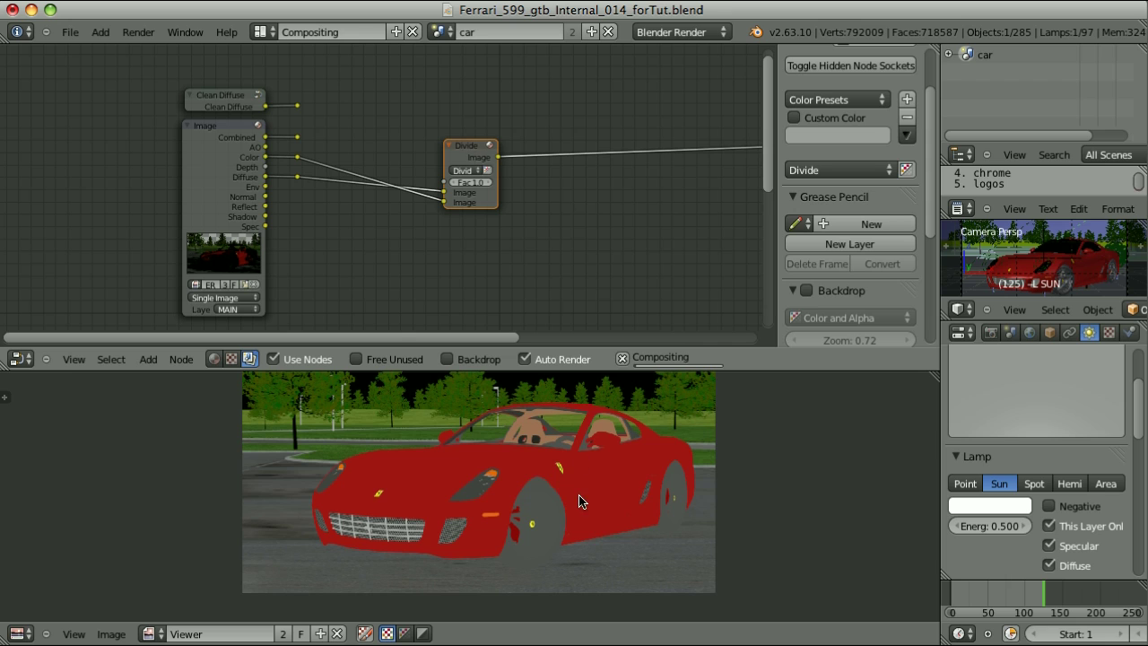
- Enlarge the image viewer and inspect the pixels around the front headlight in the divided result
{"action": "key", "text": "ctrl+Up"}
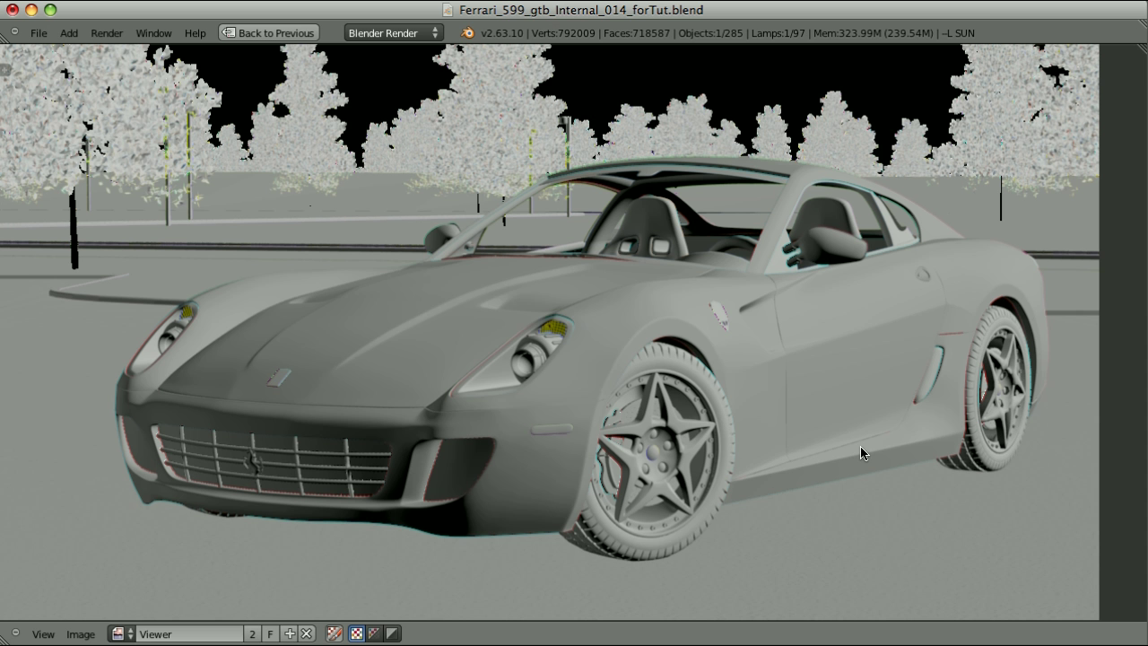
{"action": "scroll", "coordinate": [573, 421], "scroll_direction": "up", "scroll_amount": 8}
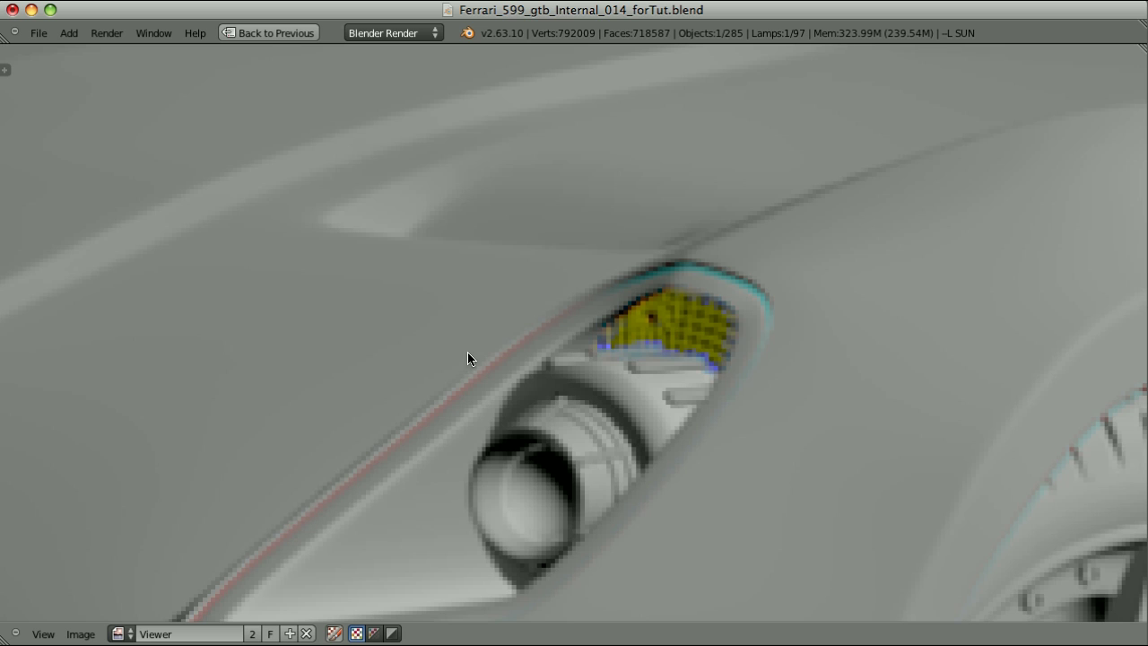
{"action": "scroll", "coordinate": [758, 298], "scroll_direction": "up", "scroll_amount": 6}
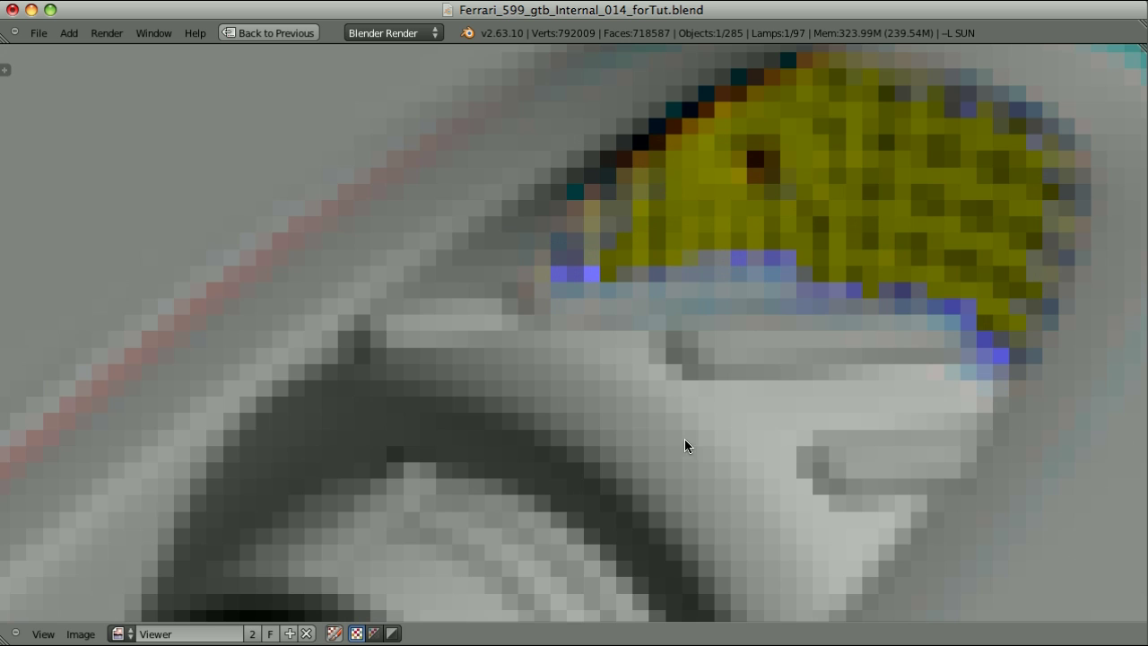
{"action": "scroll", "coordinate": [704, 359], "scroll_direction": "up", "scroll_amount": 4}
{"action": "left_click_drag", "start_coordinate": [677, 332], "coordinate": [692, 325]}
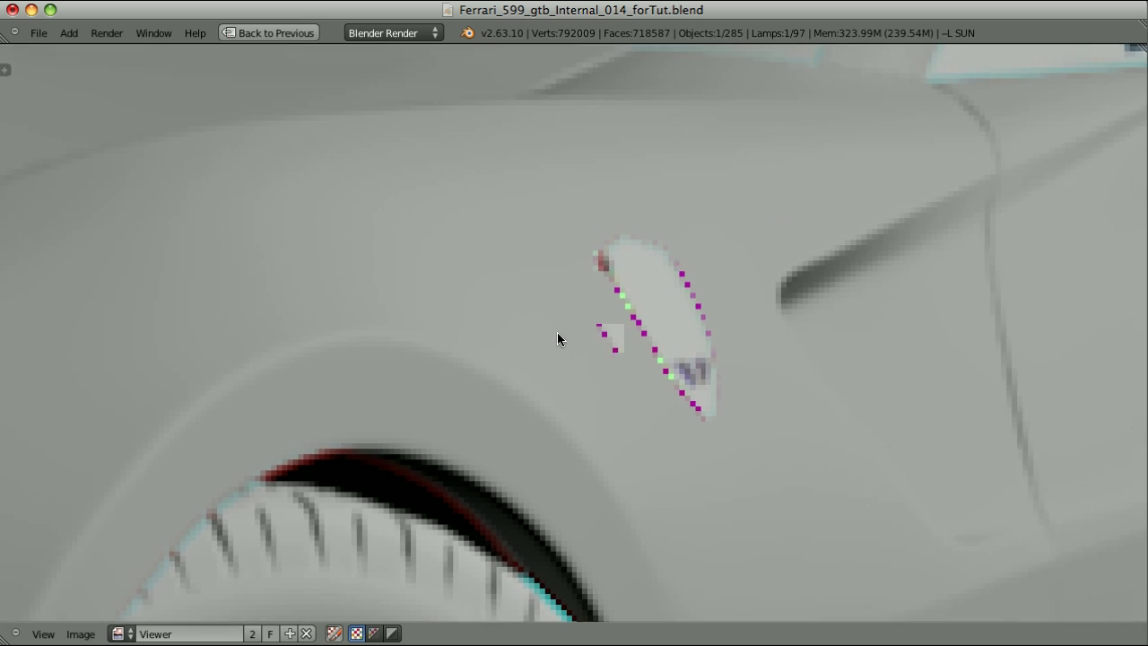
- Inspect the pixels around the fender badge and the headlight in the divided result, ending with the whole car in view
{"action": "scroll", "coordinate": [627, 368], "scroll_direction": "up", "scroll_amount": 7}
{"action": "left_click_drag", "start_coordinate": [694, 403], "coordinate": [758, 424]}
{"action": "scroll", "coordinate": [820, 269], "scroll_direction": "down", "scroll_amount": 8}
{"action": "scroll", "coordinate": [1037, 410], "scroll_direction": "down", "scroll_amount": 2}
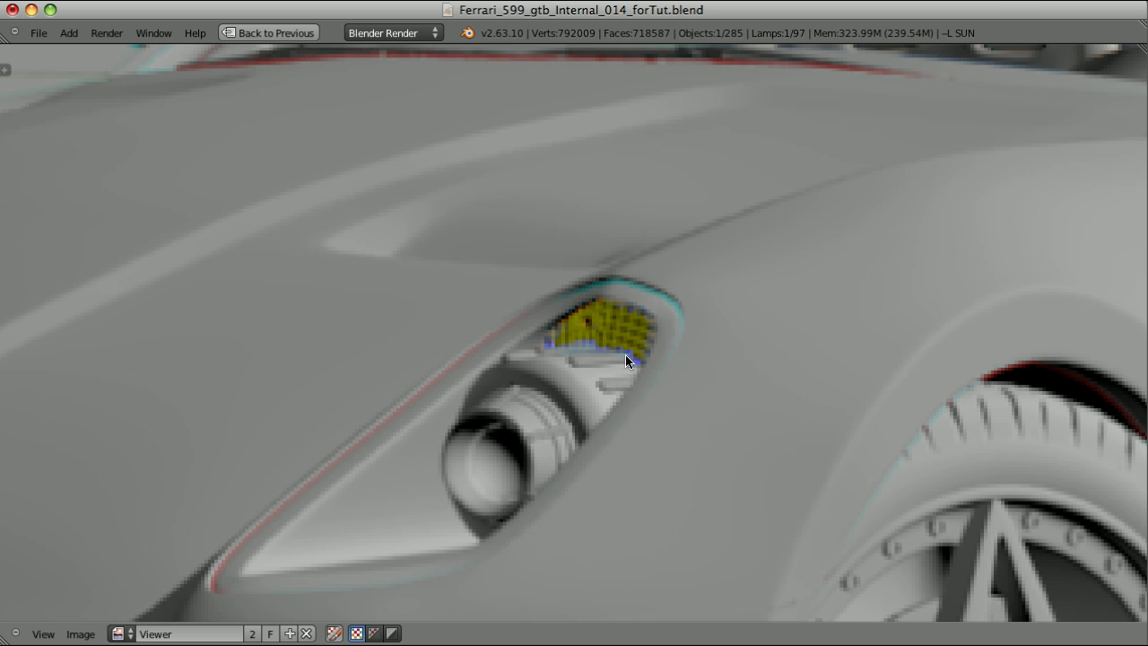
{"action": "scroll", "coordinate": [625, 354], "scroll_direction": "up", "scroll_amount": 3}
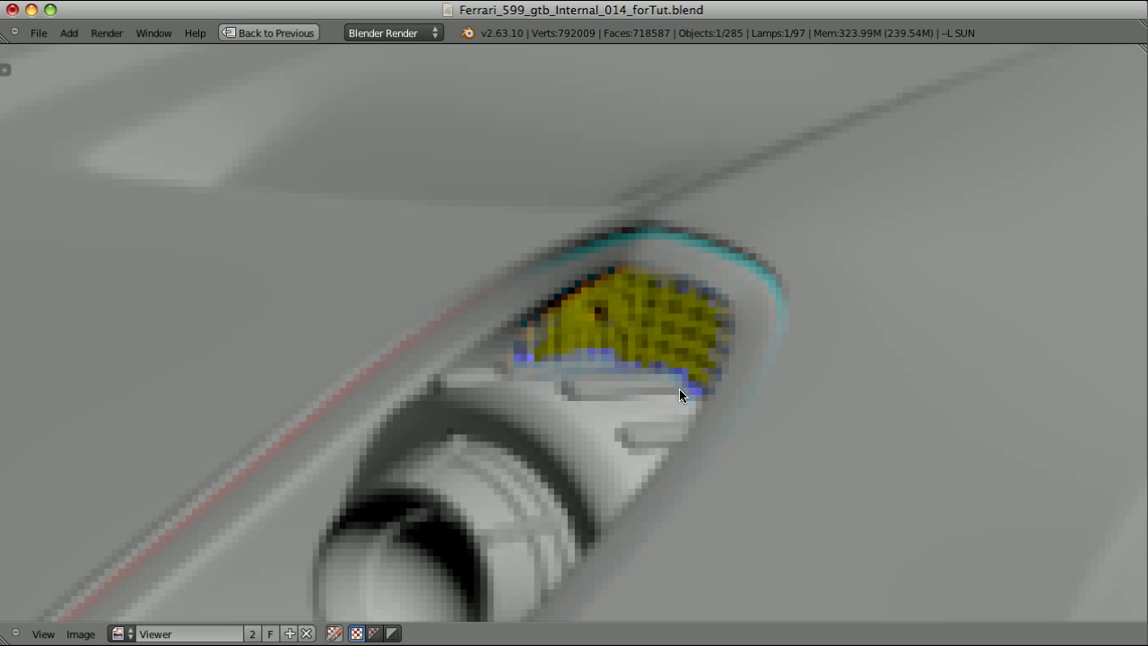
{"action": "scroll", "coordinate": [911, 411], "scroll_direction": "down", "scroll_amount": 9}
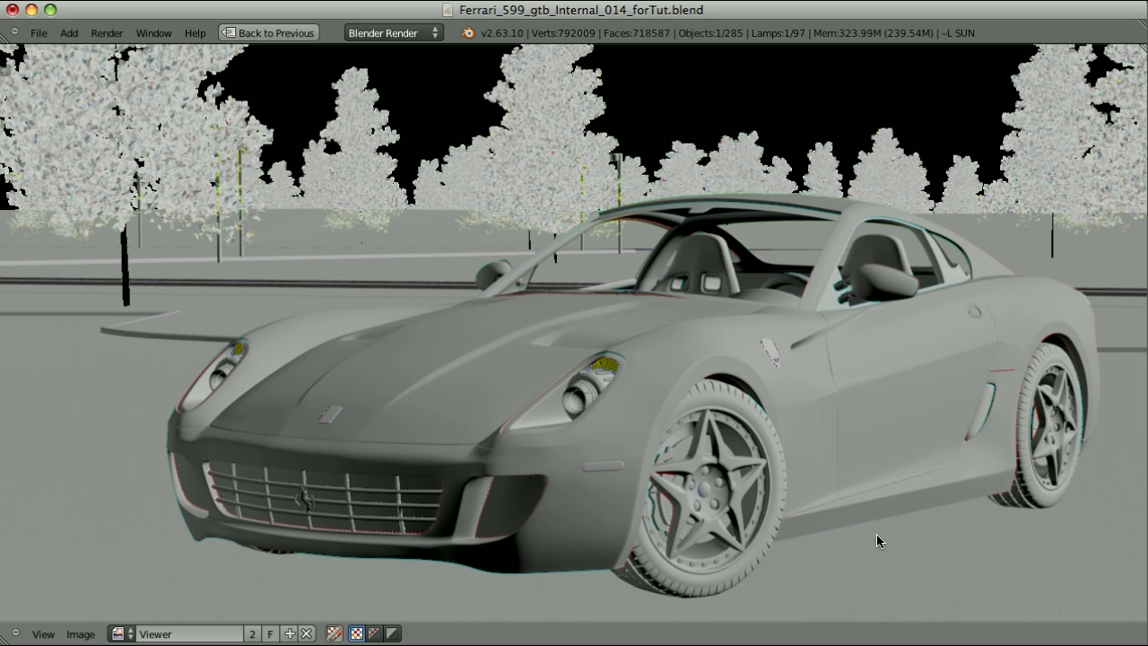
{"action": "key", "text": "Escape"}
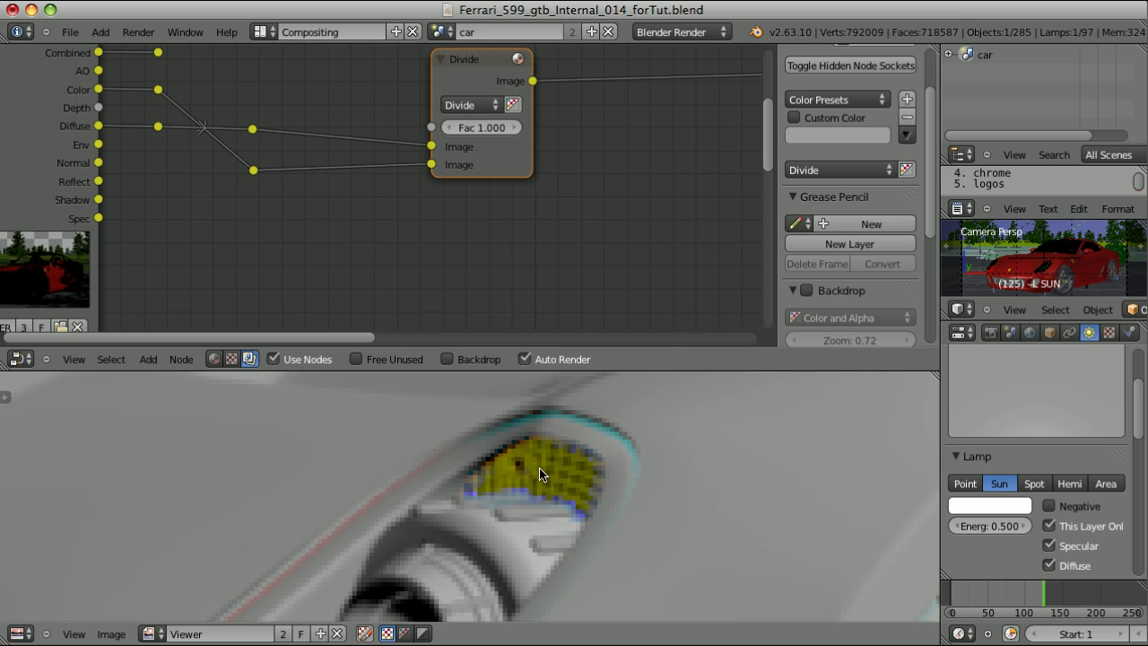
- Add a Separate HSVA node after the Divide node and cycle its channels in the viewer
{"action": "key", "text": "shift+a"}
{"action": "mouse_move", "coordinate": [594, 149]}
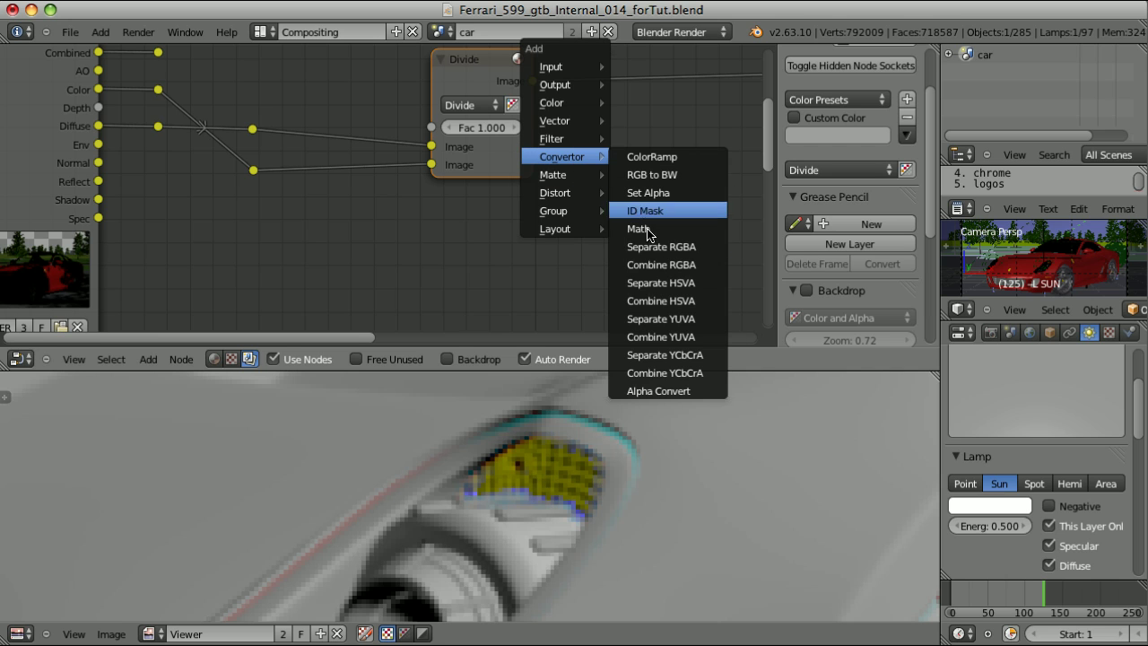
{"action": "left_click", "coordinate": [660, 283]}
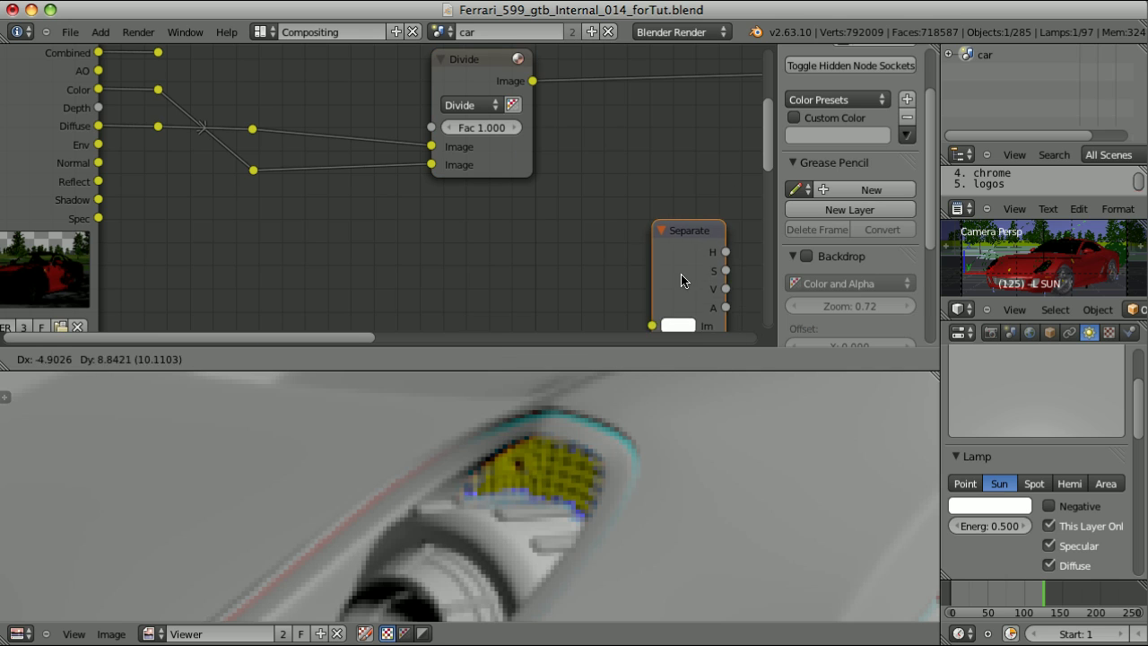
{"action": "left_click", "coordinate": [610, 69]}
{"action": "left_click", "coordinate": [610, 69], "text": "ctrl+shift"}
{"action": "left_click", "coordinate": [610, 69], "text": "ctrl+shift"}
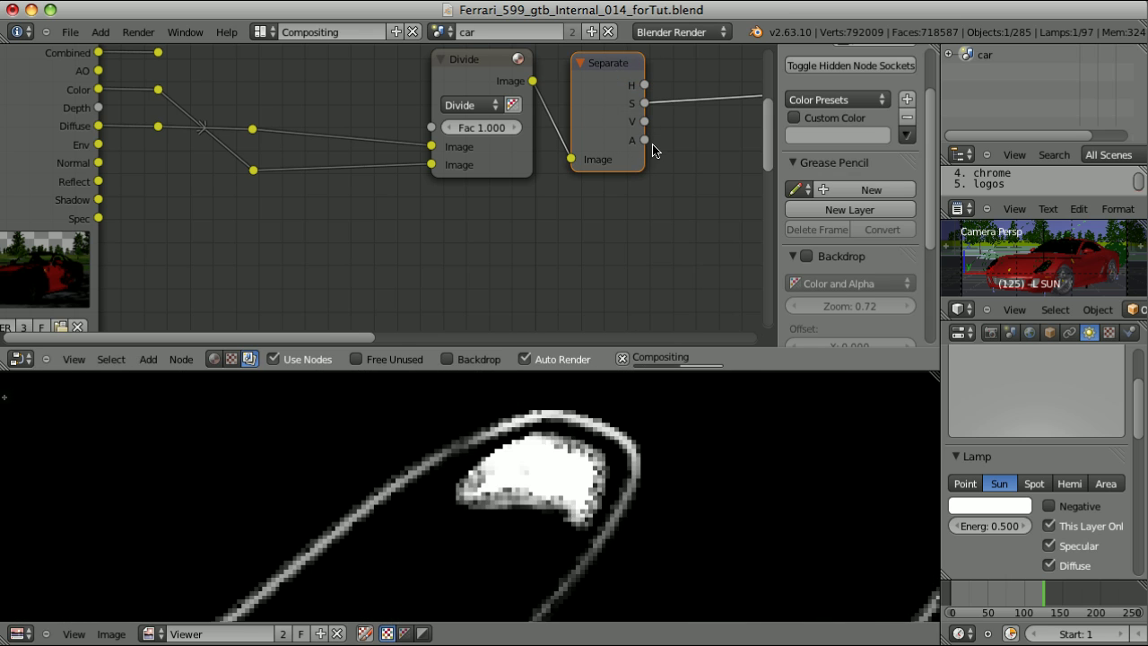
- Enlarge the viewer and examine the value channel around the fender badge and the headlight
{"action": "key", "text": "ctrl+Up"}
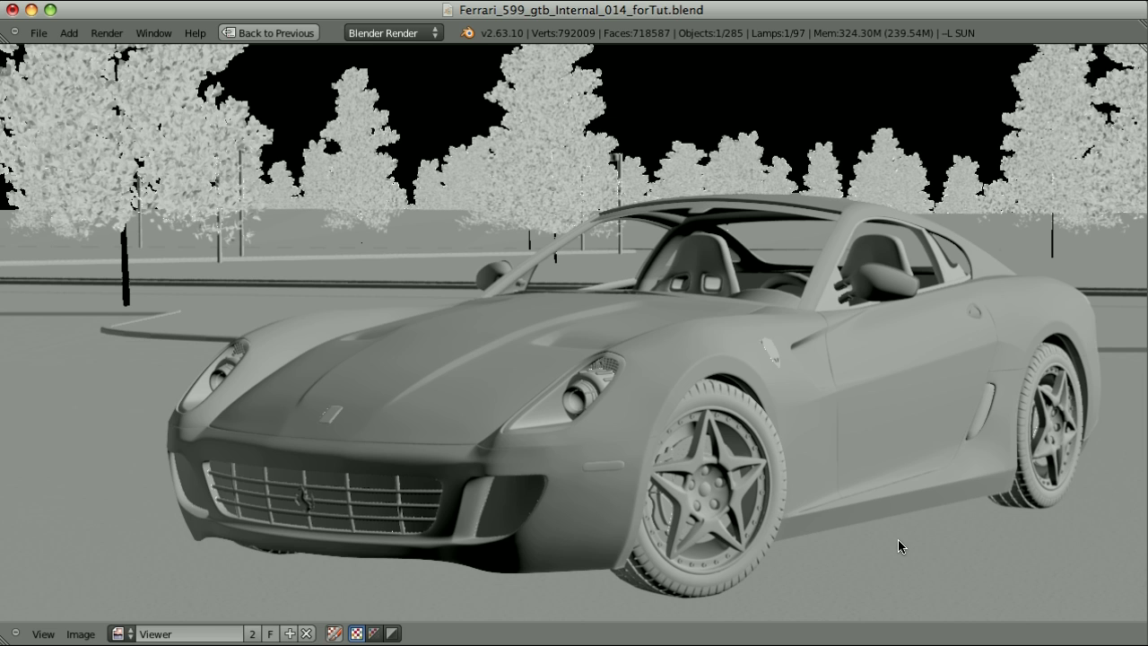
{"action": "scroll", "coordinate": [898, 539], "scroll_direction": "up", "scroll_amount": 3}
{"action": "middle_click_drag", "start_coordinate": [898, 538], "coordinate": [370, 480]}
{"action": "scroll", "coordinate": [323, 478], "scroll_direction": "up", "scroll_amount": 5}
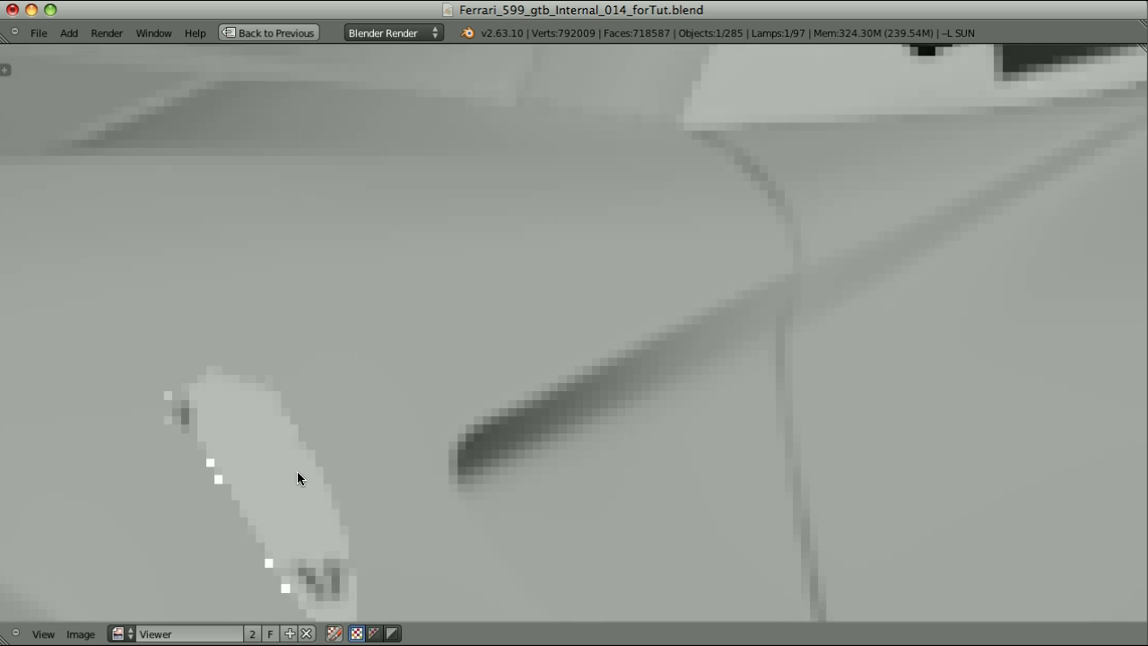
{"action": "middle_click_drag", "start_coordinate": [299, 476], "coordinate": [554, 287]}
{"action": "middle_click_drag", "start_coordinate": [469, 269], "coordinate": [763, 251]}
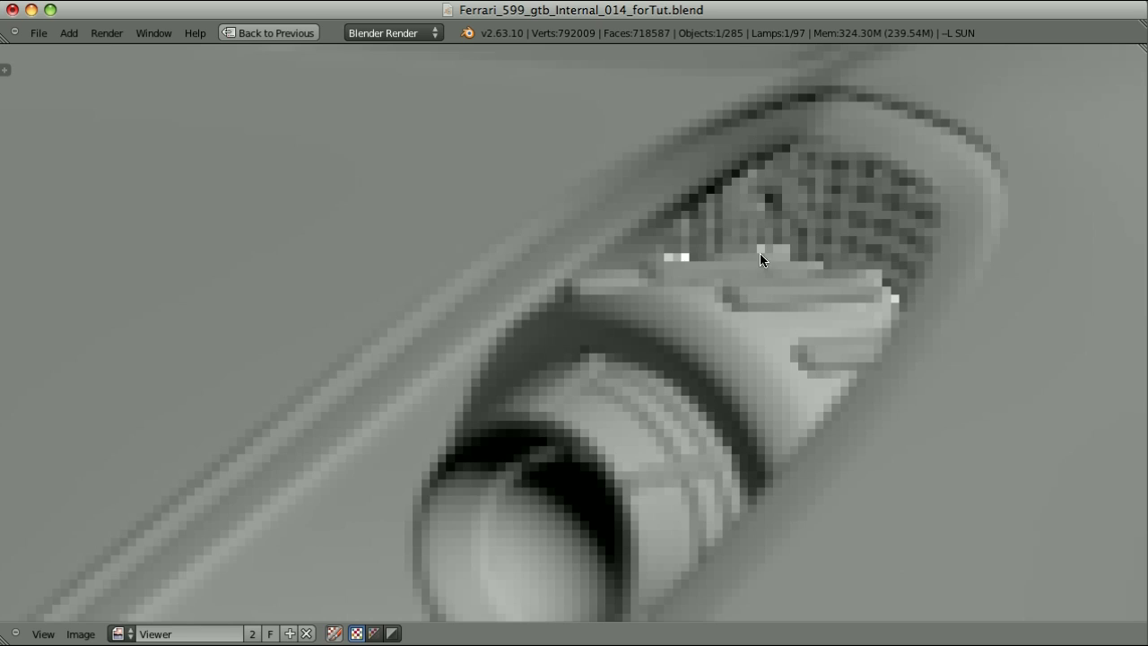
{"action": "left_click_drag", "start_coordinate": [684, 257], "coordinate": [655, 360]}
{"action": "scroll", "coordinate": [668, 314], "scroll_direction": "up", "scroll_amount": 2}
{"action": "scroll", "coordinate": [713, 419], "scroll_direction": "down", "scroll_amount": 5}
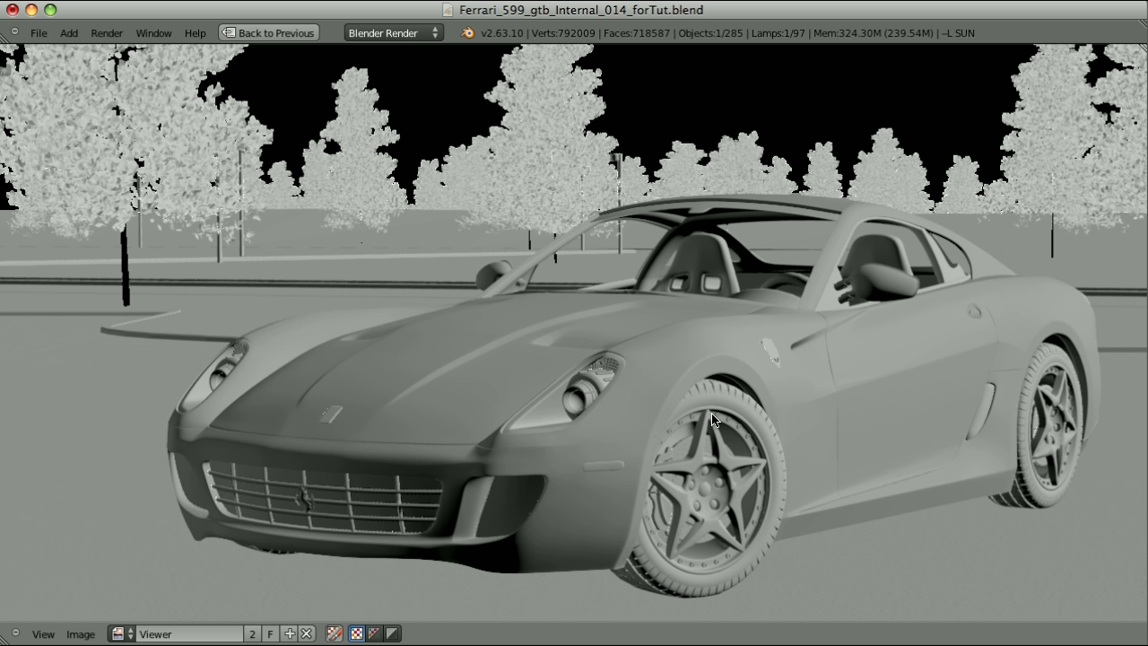
- Restore the split layout and sample the brightest pixel on the headlight's edge in the value channel
{"action": "key", "text": "ctrl+Up"}
{"action": "scroll", "coordinate": [529, 414], "scroll_direction": "up", "scroll_amount": 10}
{"action": "middle_click_drag", "start_coordinate": [528, 414], "coordinate": [517, 529]}
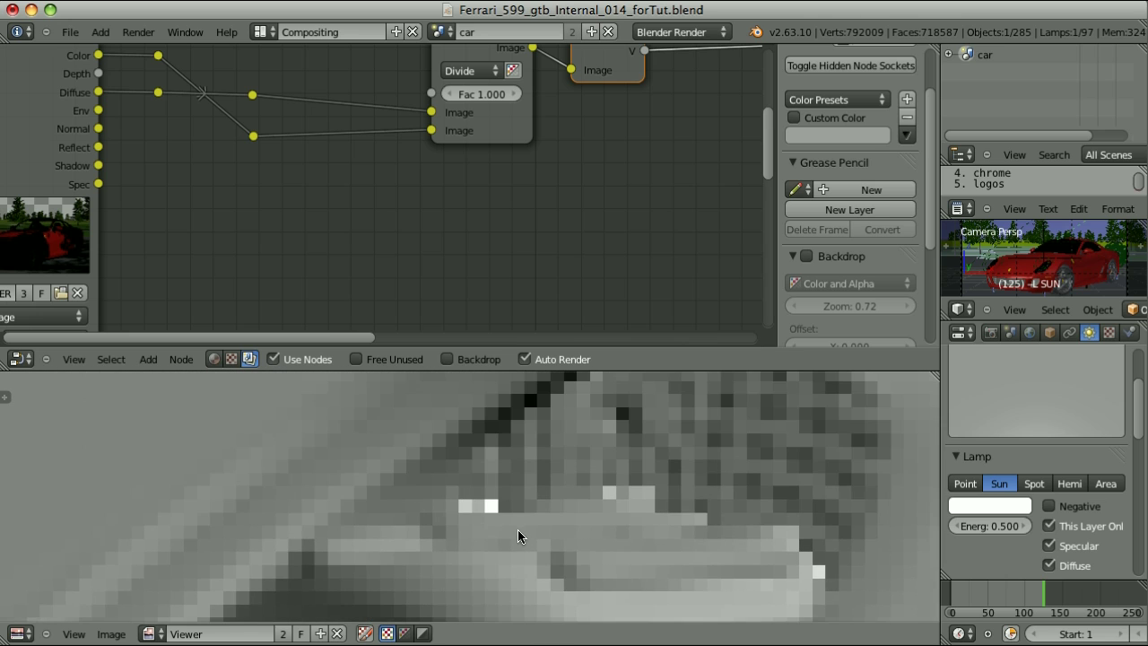
{"action": "scroll", "coordinate": [517, 529], "scroll_direction": "up", "scroll_amount": 4}
{"action": "left_click", "coordinate": [481, 478]}
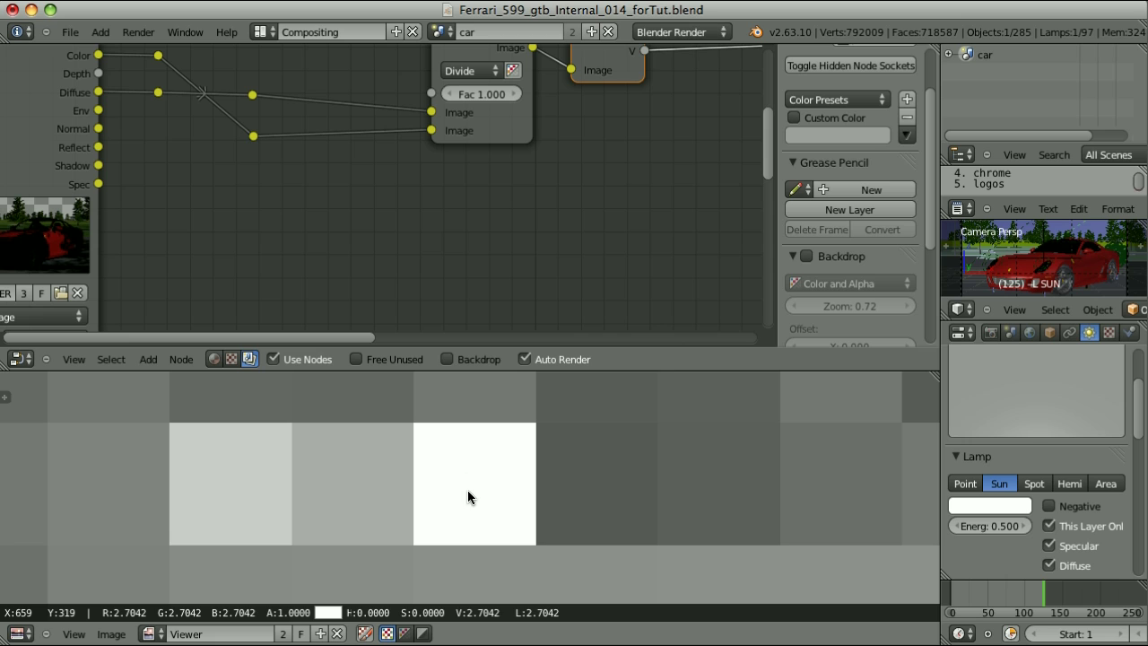
- Preview the Diffuse and Color inputs of the Divide node and sample the same headlight pixel in each
{"action": "scroll", "coordinate": [535, 200], "scroll_direction": "down", "scroll_amount": 1}
{"action": "middle_click_drag", "start_coordinate": [535, 200], "coordinate": [468, 233]}
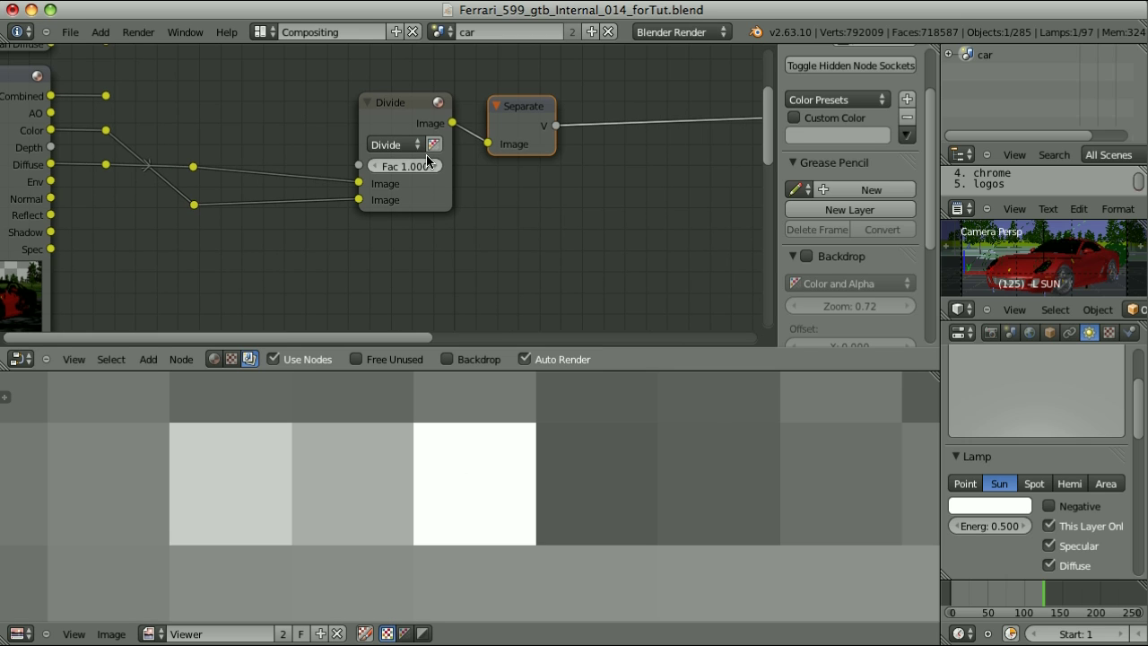
{"action": "left_click", "coordinate": [193, 166], "text": "ctrl+shift"}
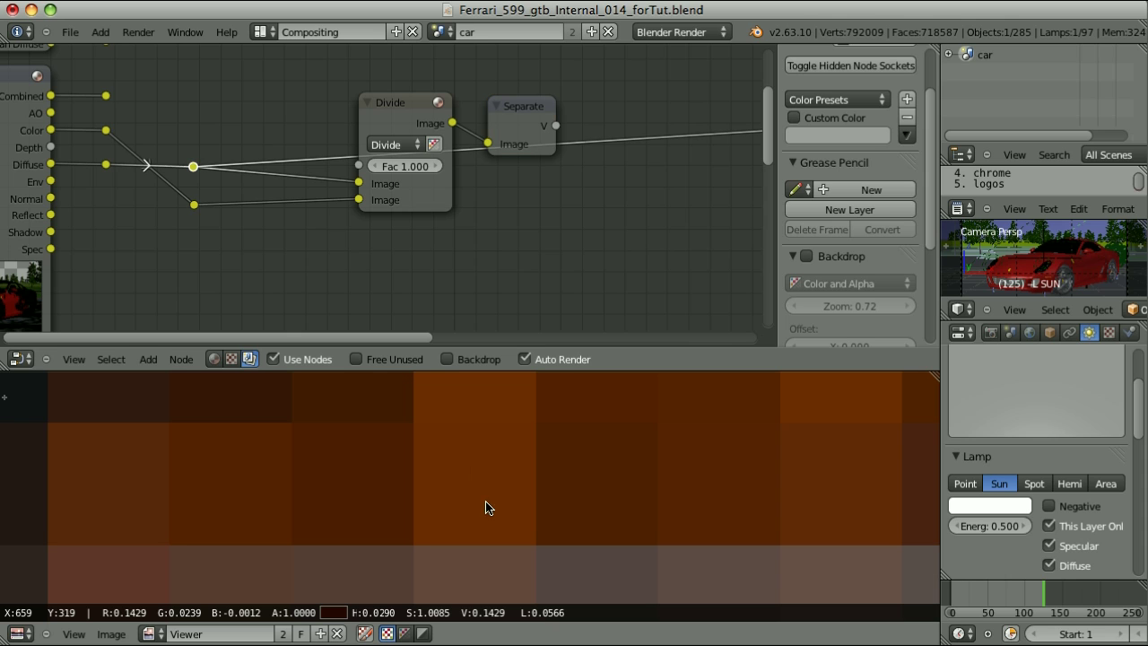
{"action": "left_click", "coordinate": [194, 204], "text": "ctrl+shift"}
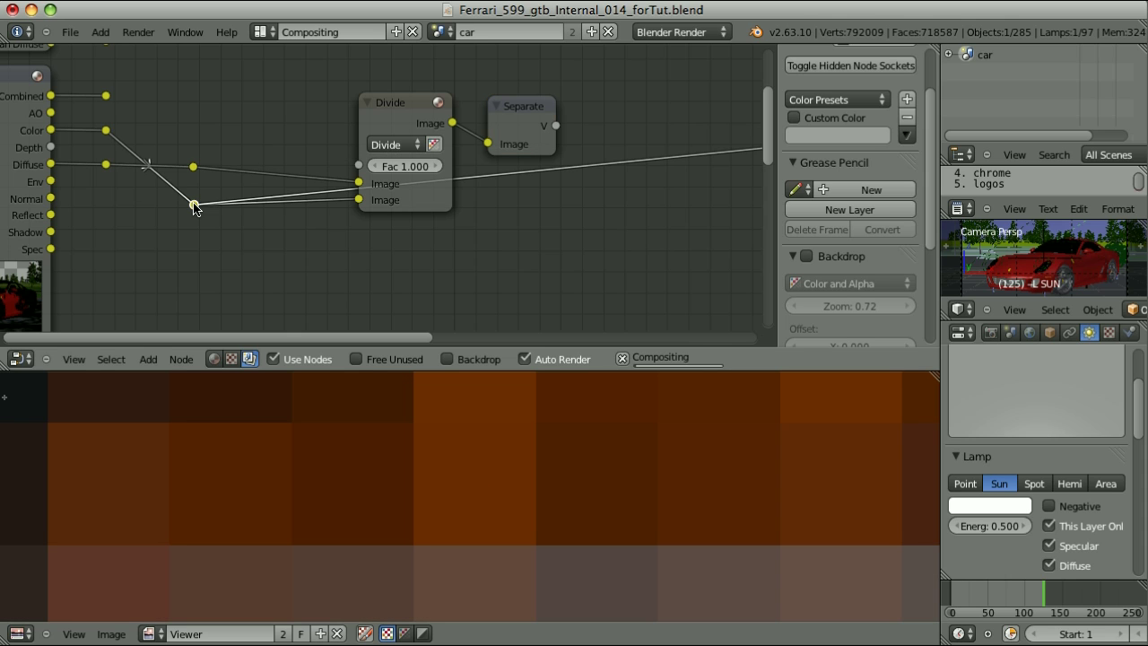
{"action": "left_click", "coordinate": [465, 484]}
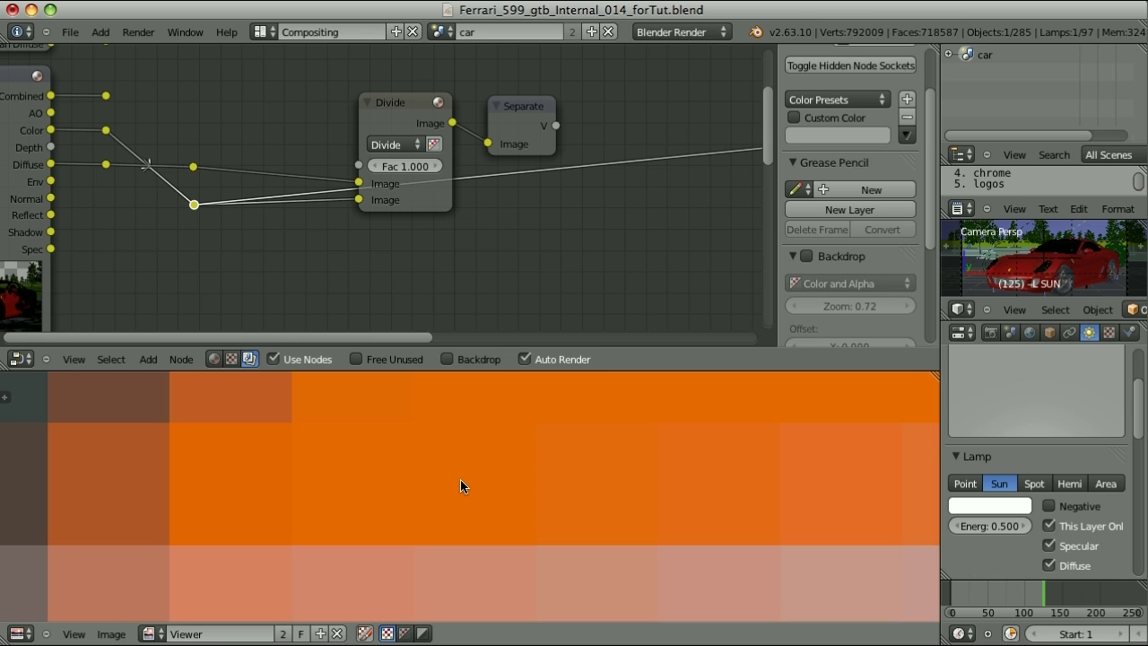
- Show the render anti-aliasing settings, sample the neighbouring Color pixels, and preview the separated value channel again
{"action": "left_click", "coordinate": [990, 332]}
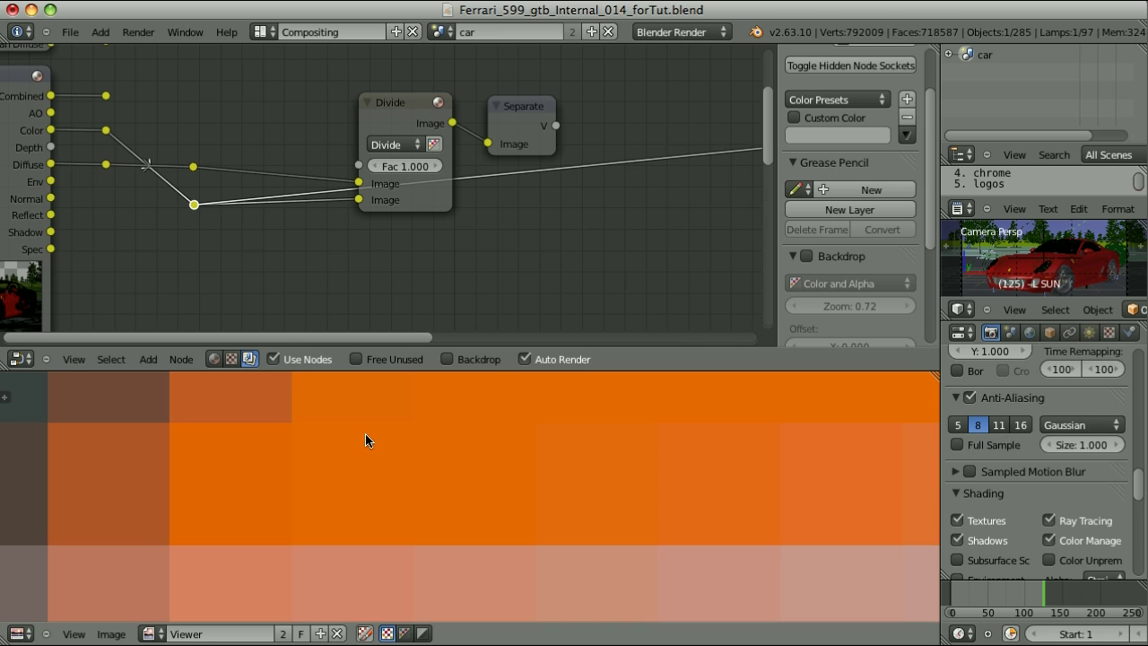
{"action": "mouse_move", "coordinate": [361, 489]}
{"action": "left_mouse_down"}
{"action": "mouse_move", "coordinate": [297, 476]}
{"action": "mouse_move", "coordinate": [344, 479]}
{"action": "left_mouse_up"}
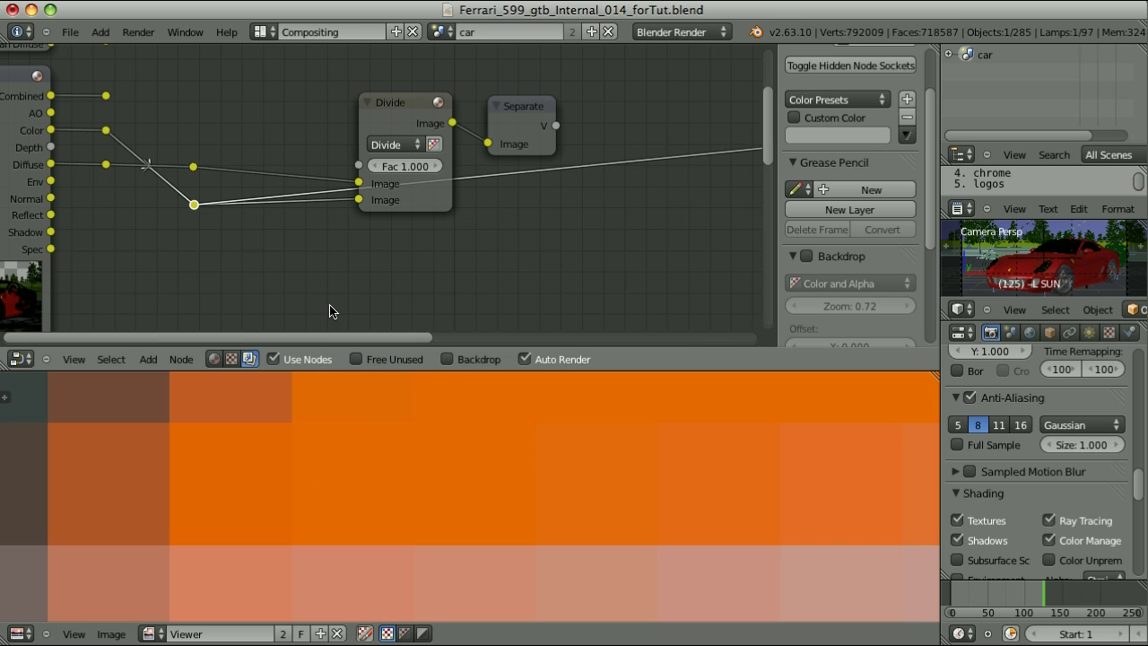
{"action": "left_click", "coordinate": [521, 108], "text": "ctrl+shift"}
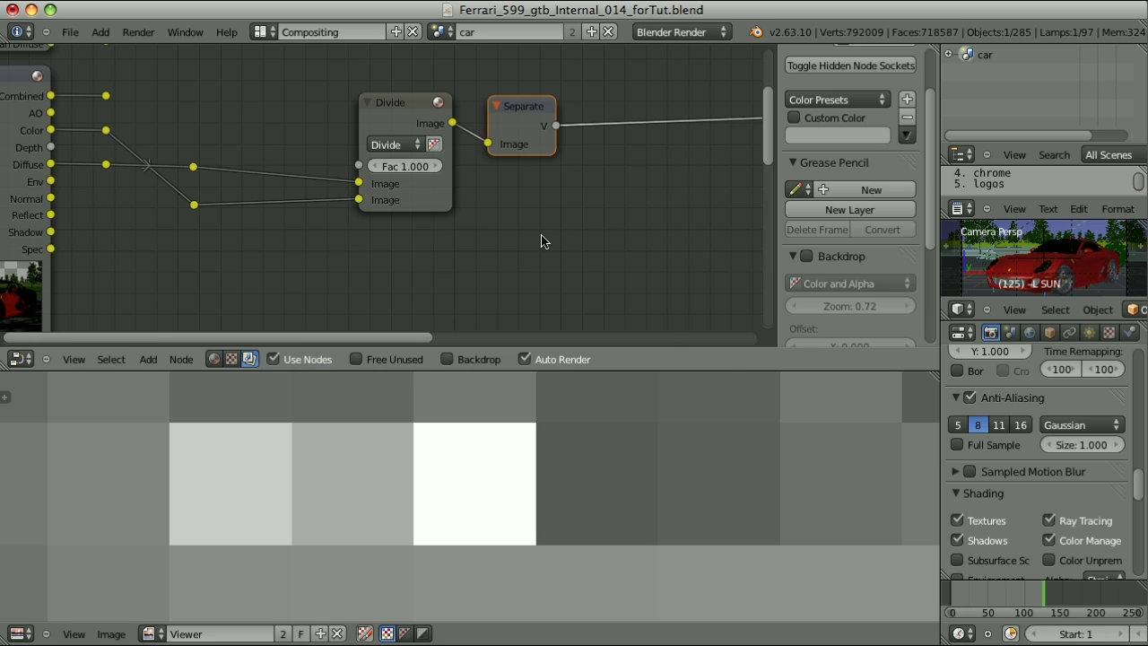
- Add the CLAMP BLACK node group, open it to review its Map Value nodes, and close the group
{"action": "key", "text": "shift+a"}
{"action": "mouse_move", "coordinate": [508, 292]}
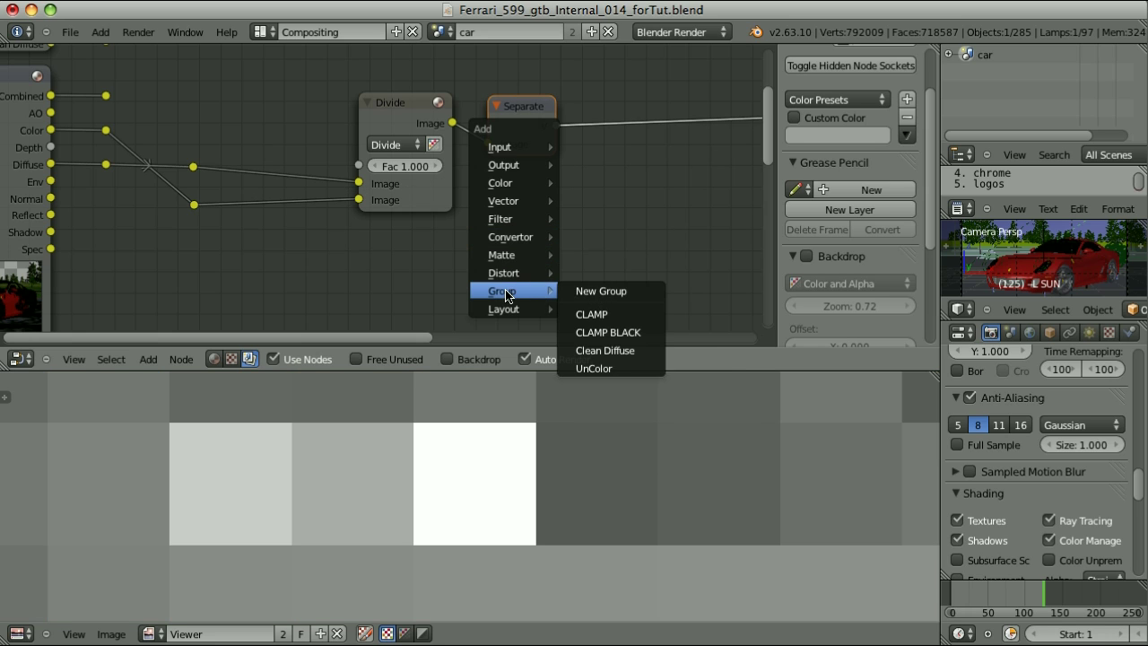
{"action": "left_click", "coordinate": [619, 333]}
{"action": "key", "text": "Tab"}
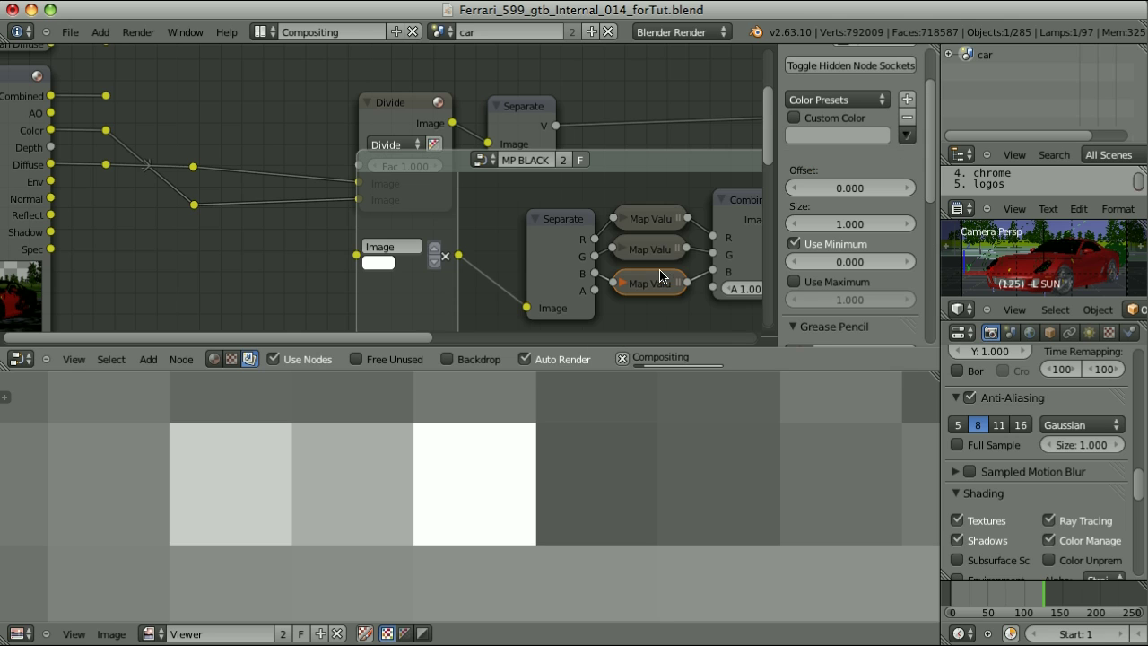
{"action": "key", "text": "Home"}
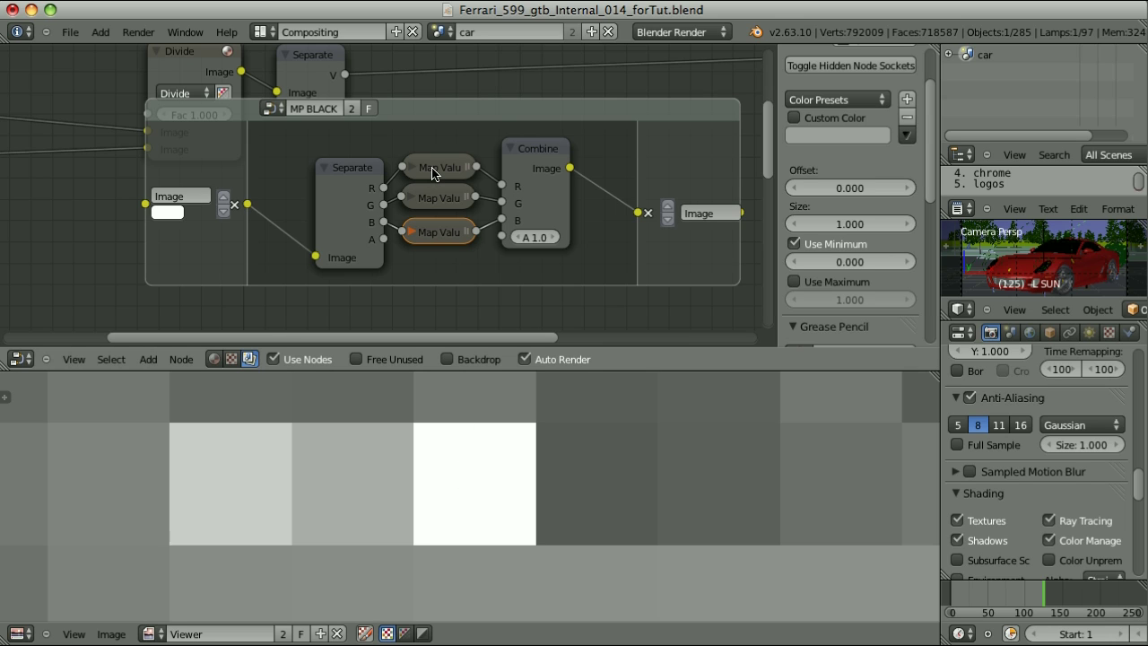
{"action": "key", "text": "Tab"}
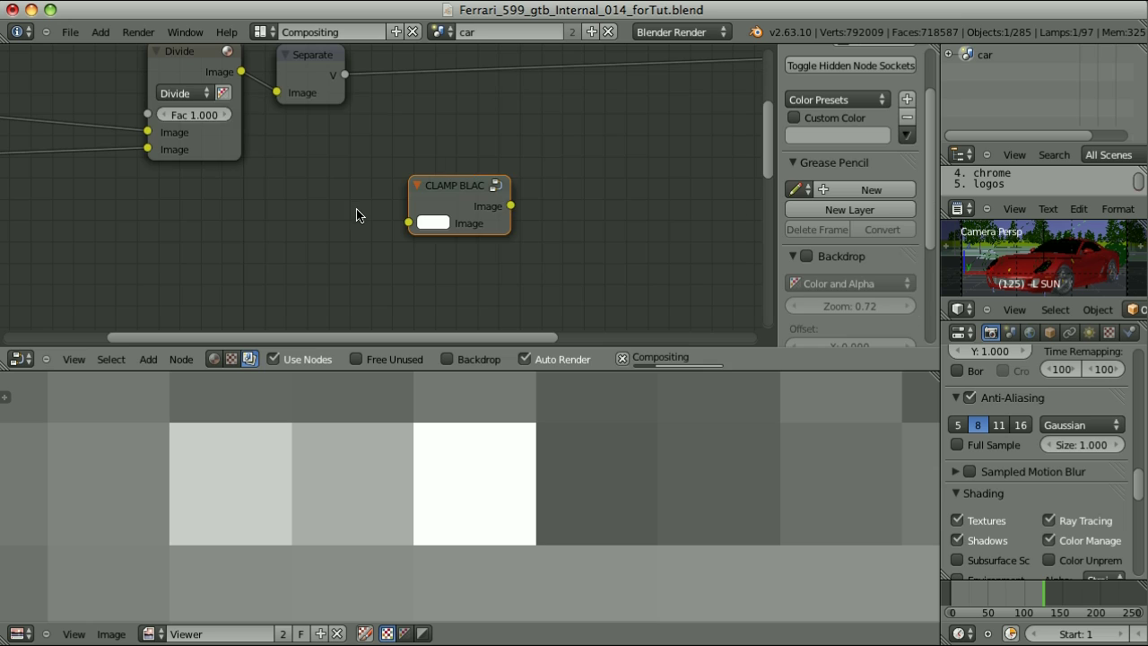
- Insert the CLAMP BLACK group into the link between the Color pass and the Divide node's second image input
{"action": "scroll", "coordinate": [403, 225], "scroll_direction": "left", "scroll_amount": 5, "text": "ctrl"}
{"action": "key", "text": "g"}
{"action": "left_click", "coordinate": [281, 173]}
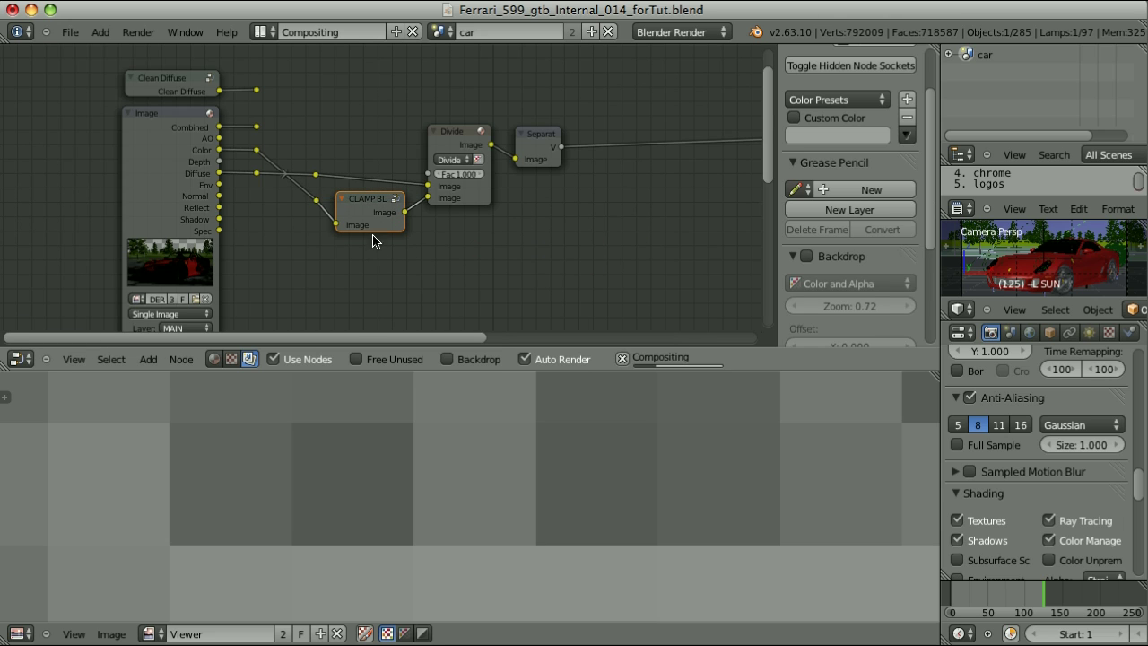
- Duplicate the CLAMP BLACK group into the link between the Diffuse pass and the Divide node, and check the result full-screen
{"action": "left_click", "coordinate": [455, 140]}
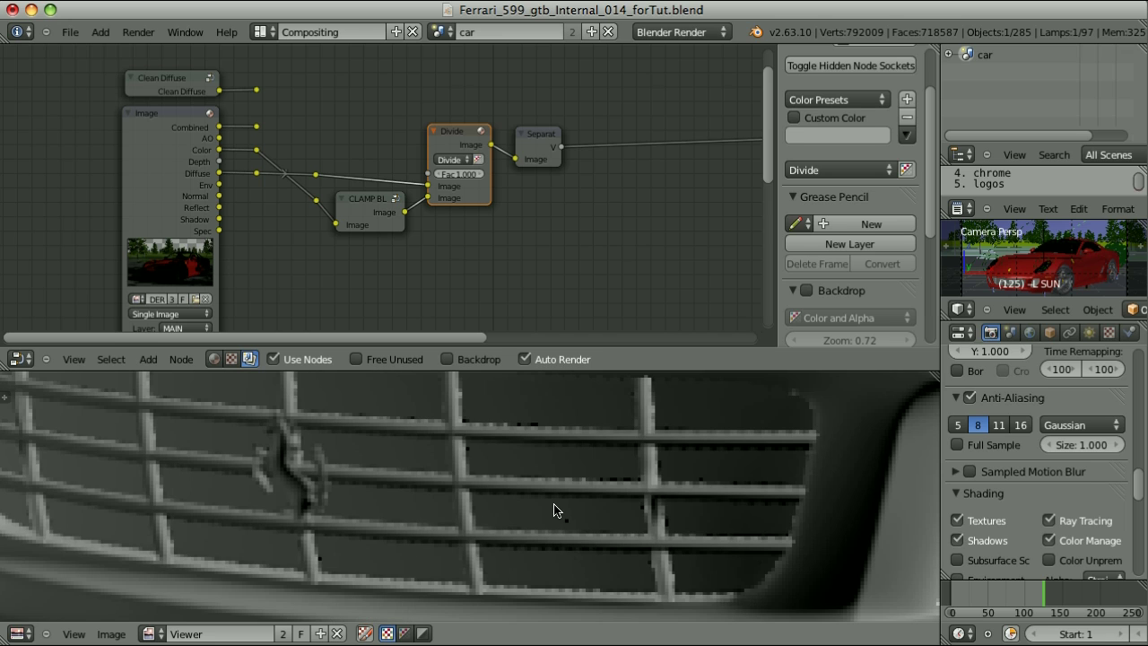
{"action": "left_click", "coordinate": [364, 199]}
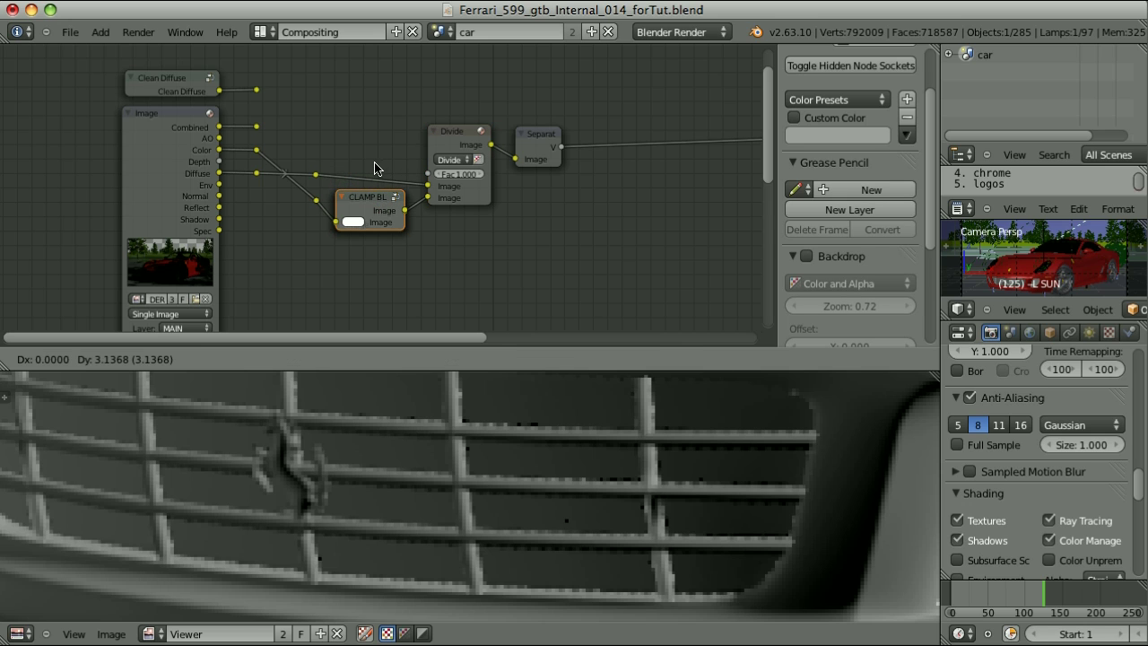
{"action": "key", "text": "shift+d"}
{"action": "left_click", "coordinate": [376, 122]}
{"action": "scroll", "coordinate": [548, 519], "scroll_direction": "down", "scroll_amount": 6}
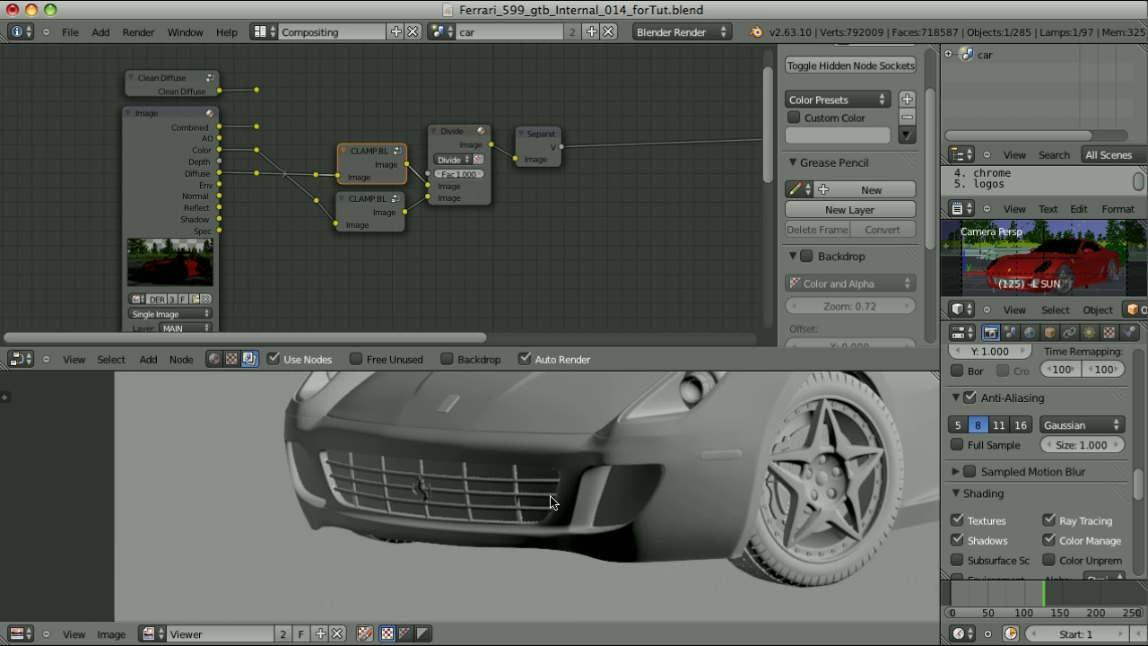
{"action": "key", "text": "ctrl+Up"}
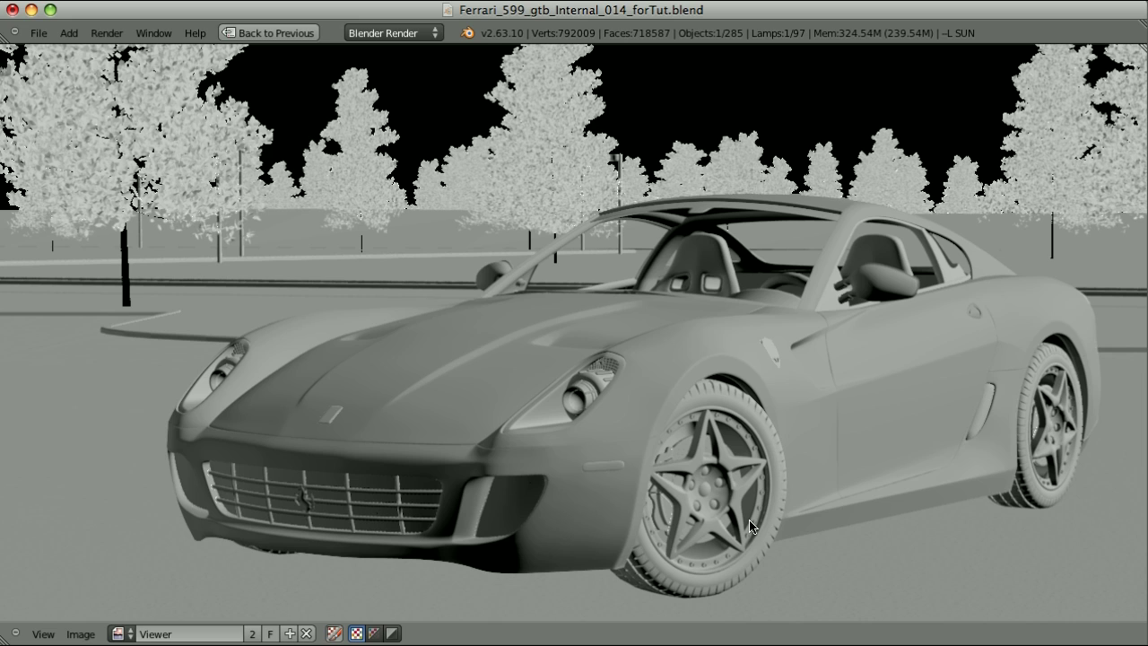
{"action": "key", "text": "ctrl+Up"}
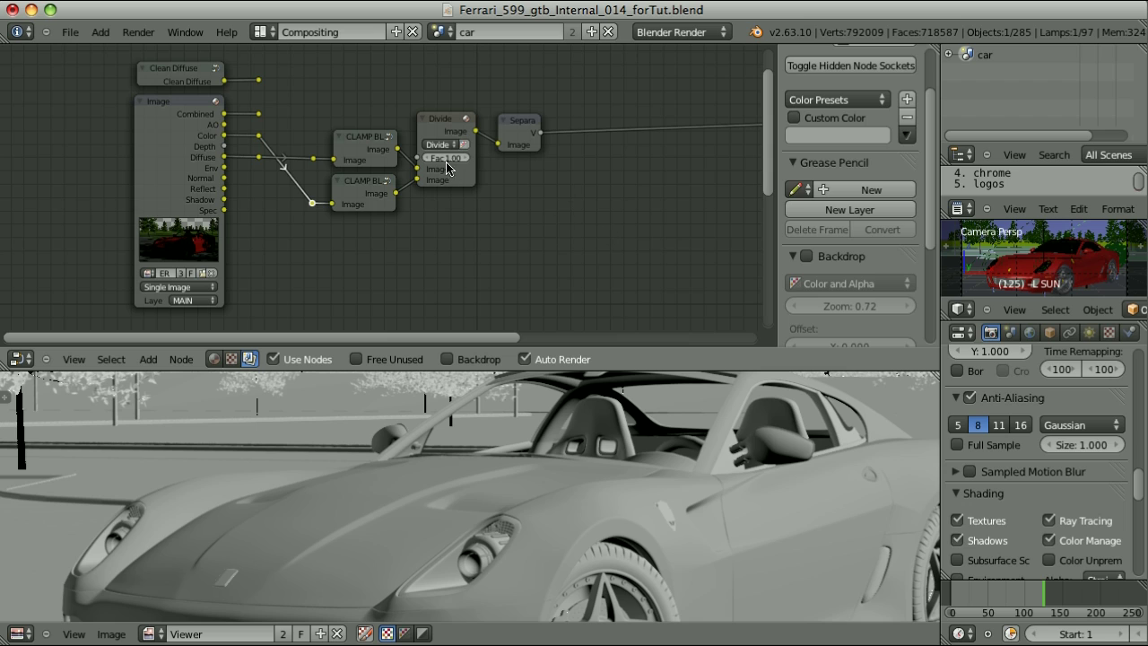
- Remove both CLAMP BLACK groups and the color Divide node, keeping the value separation node
{"action": "left_click", "coordinate": [445, 124]}
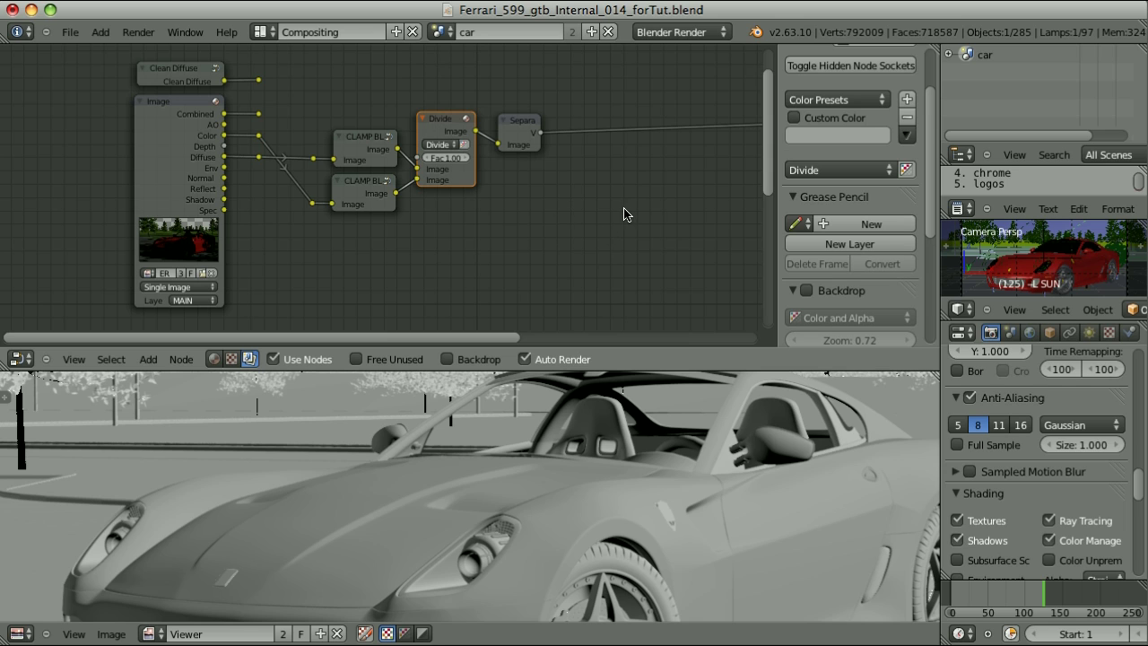
{"action": "left_click_drag", "start_coordinate": [356, 92], "coordinate": [549, 247]}
{"action": "key", "text": "ctrl+g"}
- Feed the Diffuse pass into the value separation node, place a duplicate of it on the Color pass, and preview the separated Color value
{"action": "key", "text": "g"}
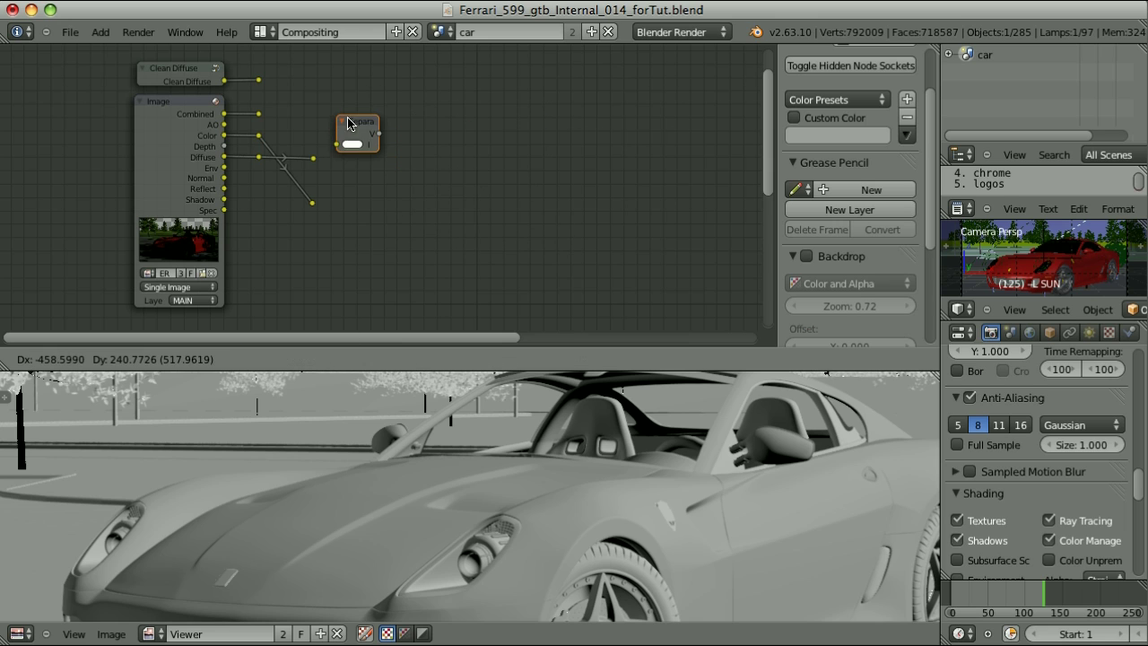
{"action": "left_click", "coordinate": [363, 137]}
{"action": "left_click_drag", "start_coordinate": [313, 159], "coordinate": [355, 158]}
{"action": "key", "text": "shift+d"}
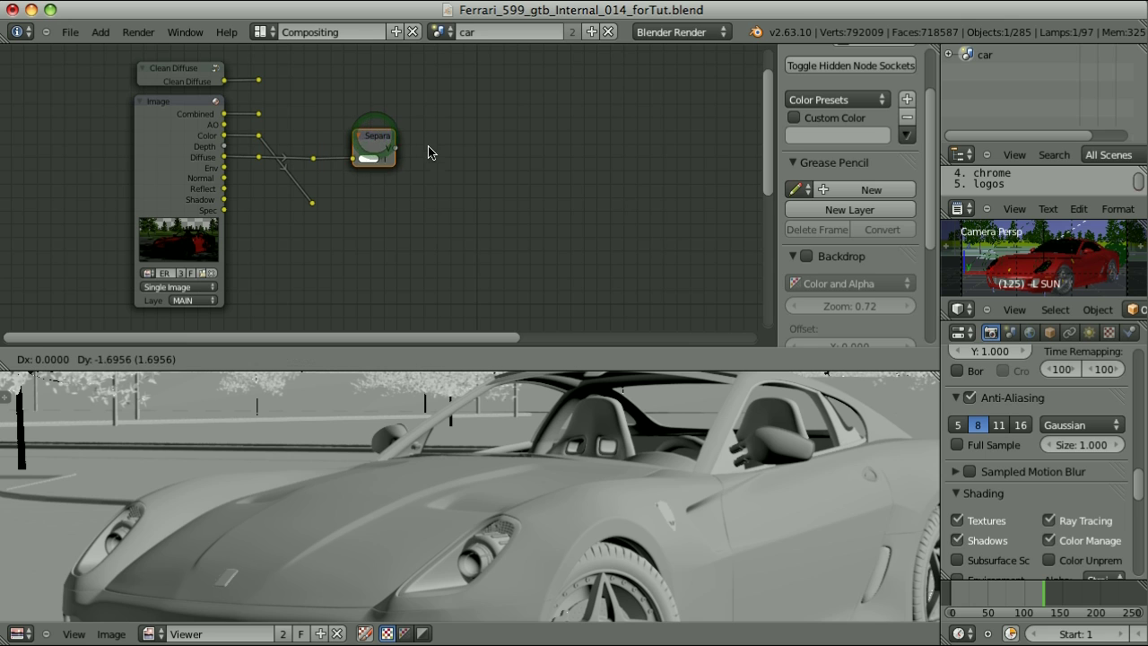
{"action": "left_click", "coordinate": [430, 195]}
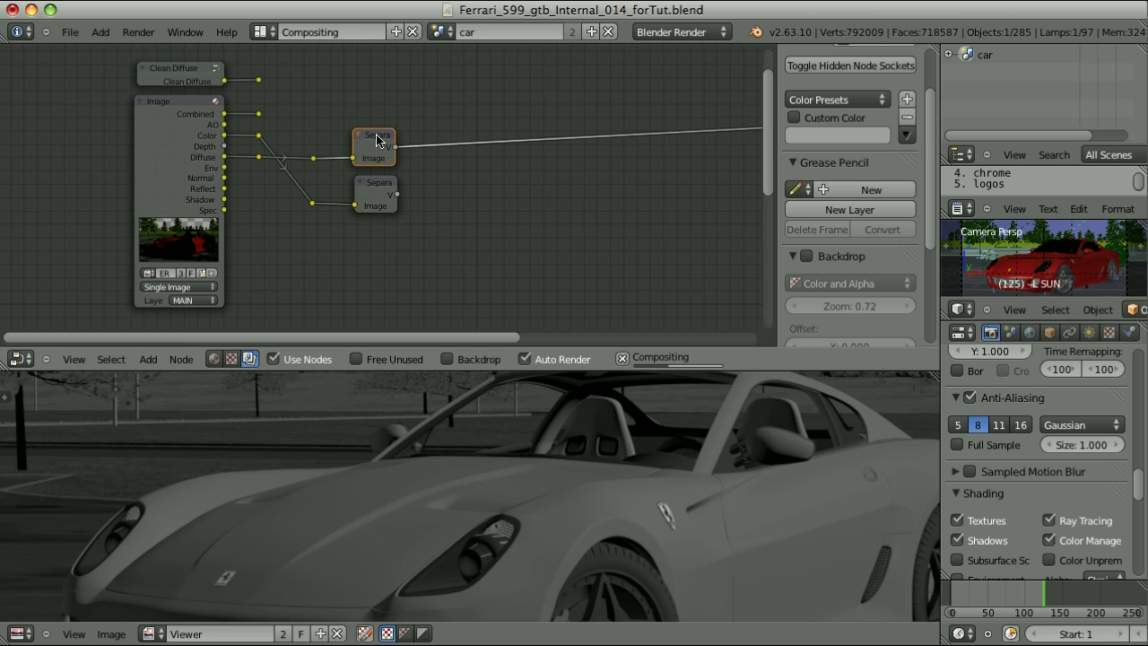
{"action": "left_click", "coordinate": [378, 190], "text": "ctrl+shift"}
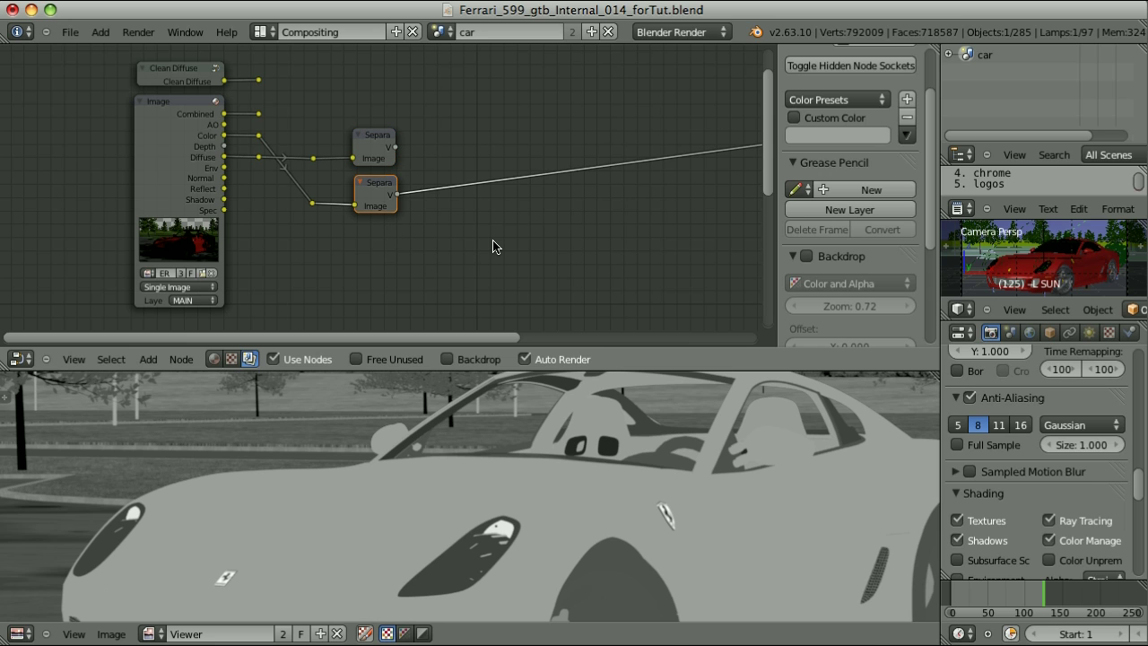
- Add a Math node and set its operation to Divide
{"action": "key", "text": "shift+a"}
{"action": "mouse_move", "coordinate": [485, 189]}
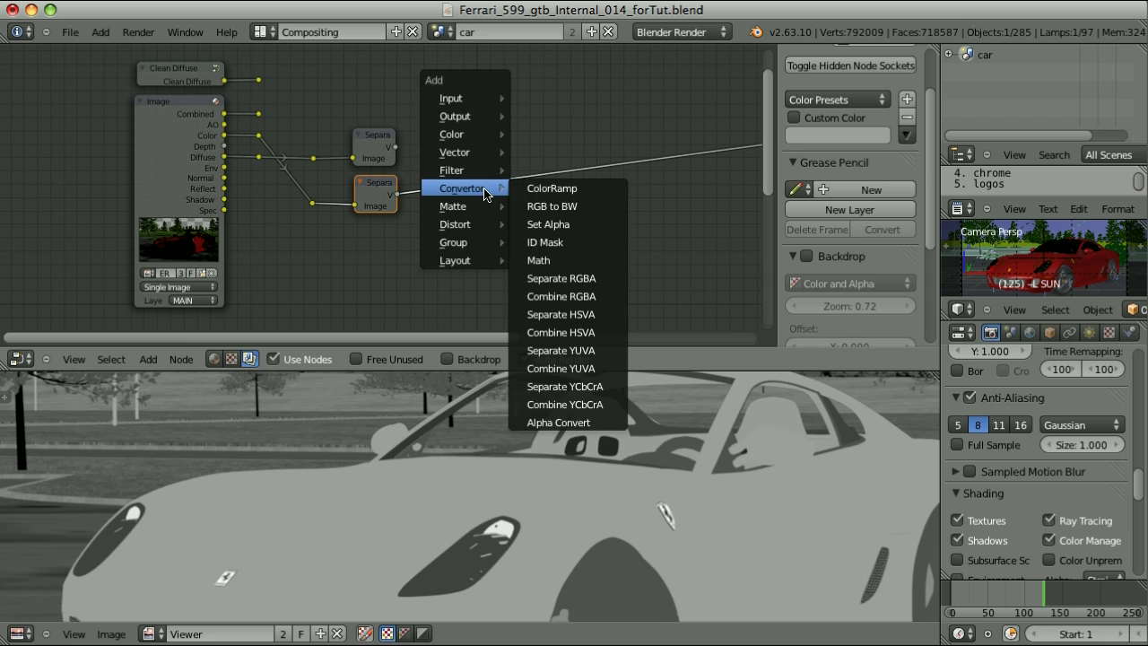
{"action": "left_click", "coordinate": [548, 260]}
{"action": "left_click", "coordinate": [581, 262]}
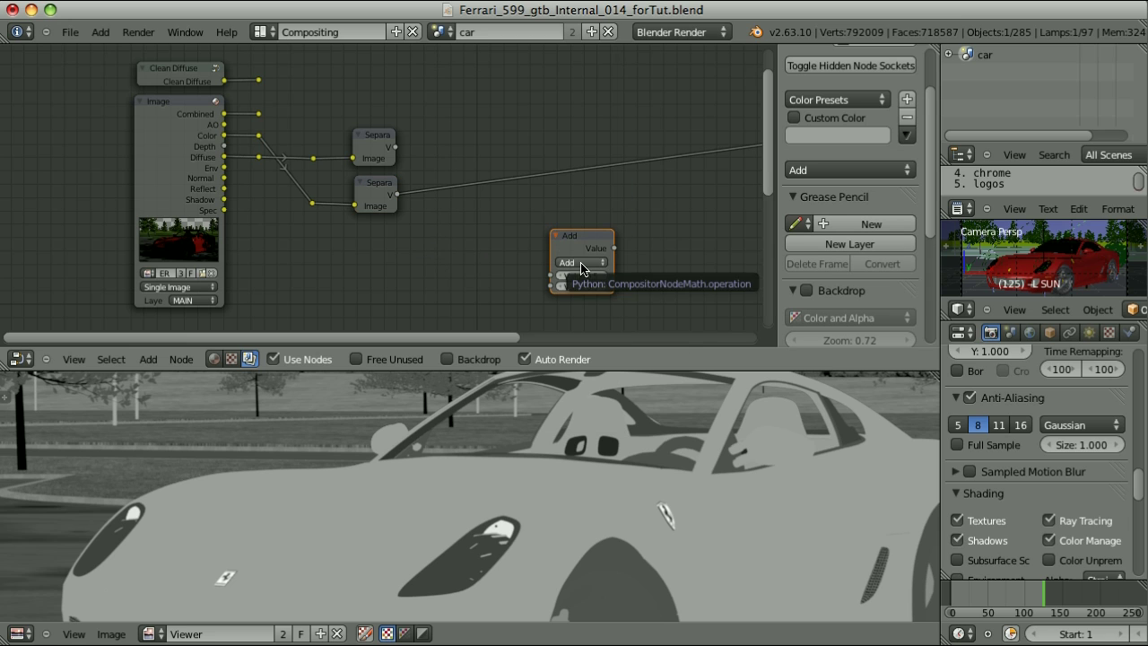
{"action": "left_click", "coordinate": [581, 261]}
{"action": "left_click", "coordinate": [574, 216]}
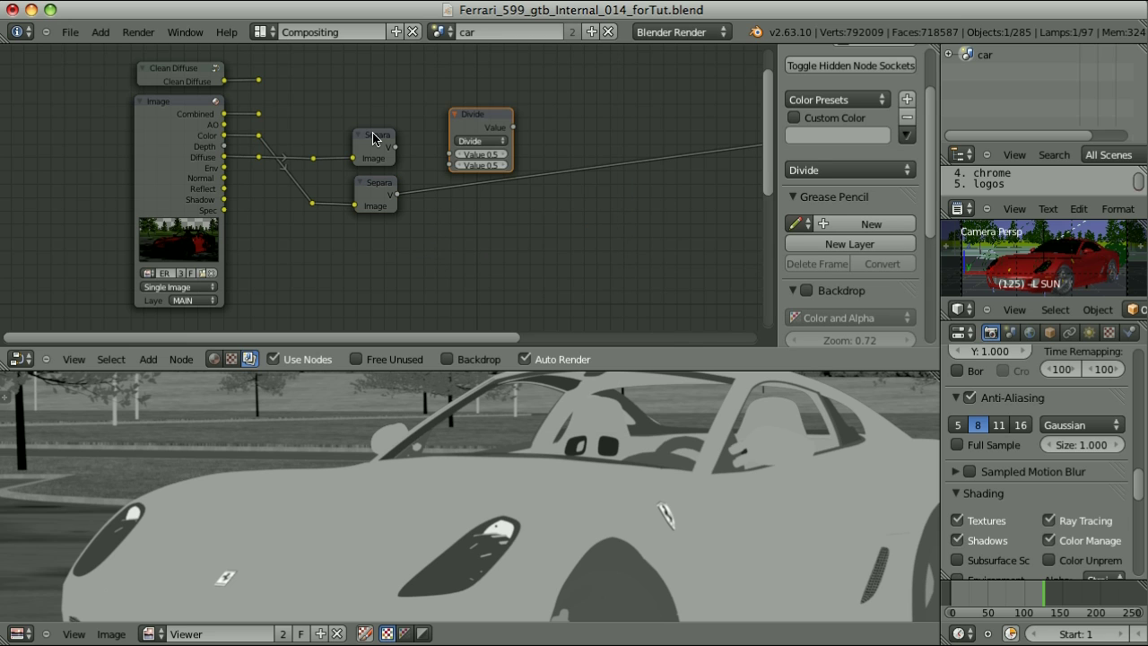
- Wire the separated Diffuse and Color values into the Math node's two inputs, preview the output, and inspect the front grille
{"action": "left_click_drag", "start_coordinate": [581, 235], "coordinate": [480, 114]}
{"action": "left_click_drag", "start_coordinate": [449, 154], "coordinate": [395, 147]}
{"action": "left_click_drag", "start_coordinate": [395, 193], "coordinate": [449, 165]}
{"action": "left_click", "coordinate": [474, 114], "text": "ctrl+shift"}
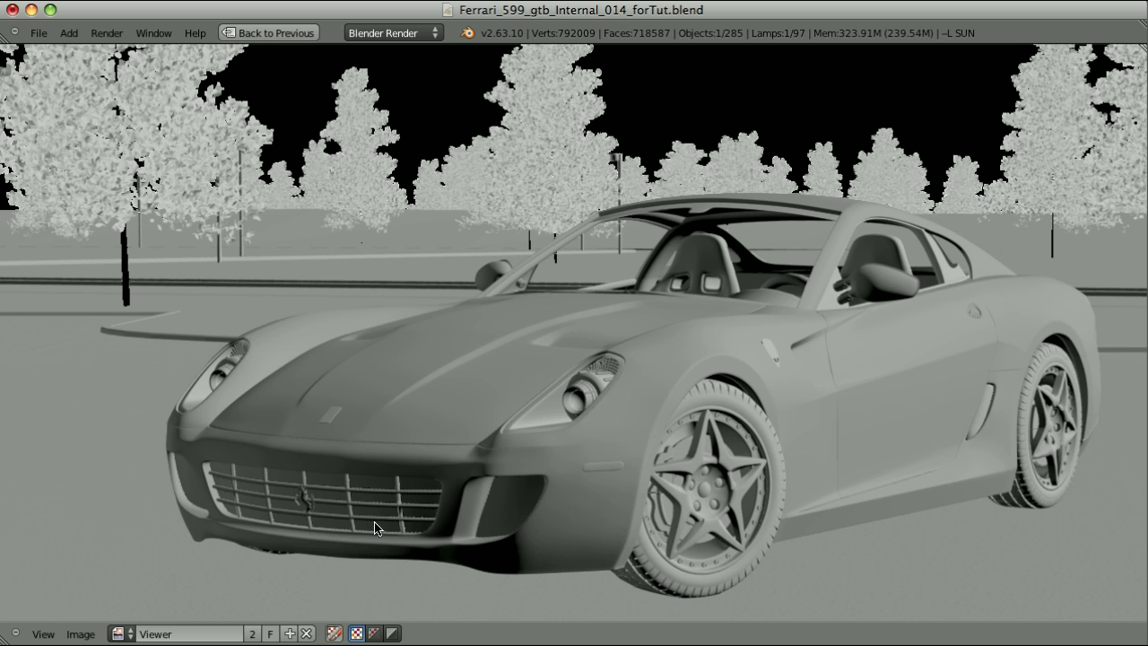
{"action": "scroll", "coordinate": [400, 527], "scroll_direction": "up", "scroll_amount": 3}
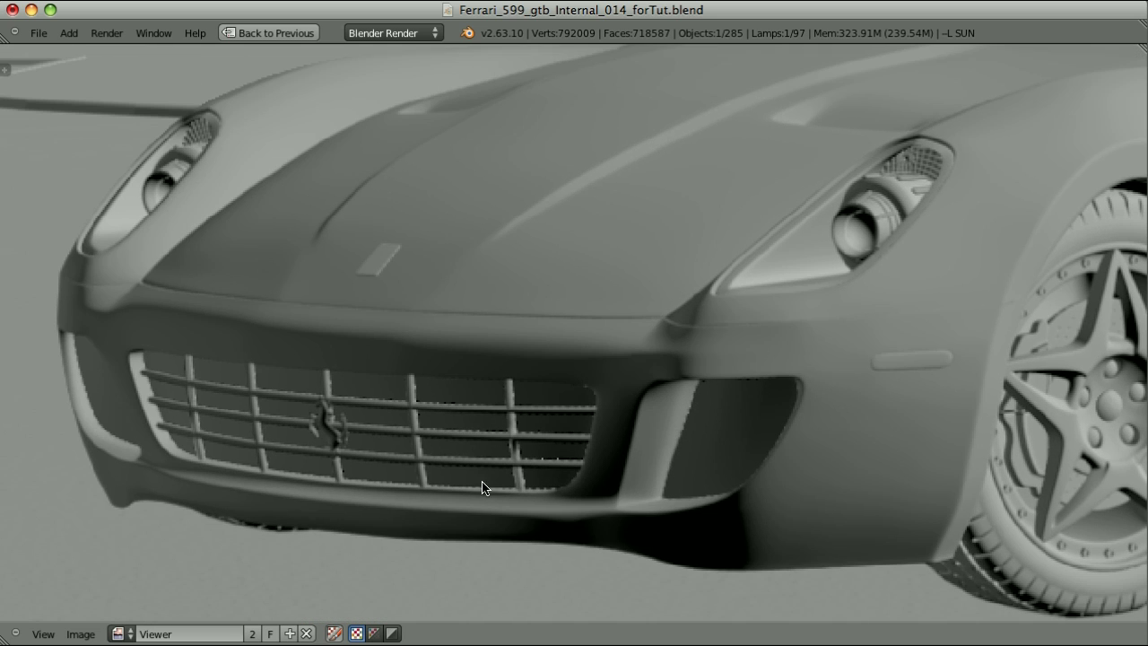
{"action": "scroll", "coordinate": [493, 495], "scroll_direction": "up", "scroll_amount": 5}
{"action": "scroll", "coordinate": [628, 398], "scroll_direction": "down", "scroll_amount": 3}
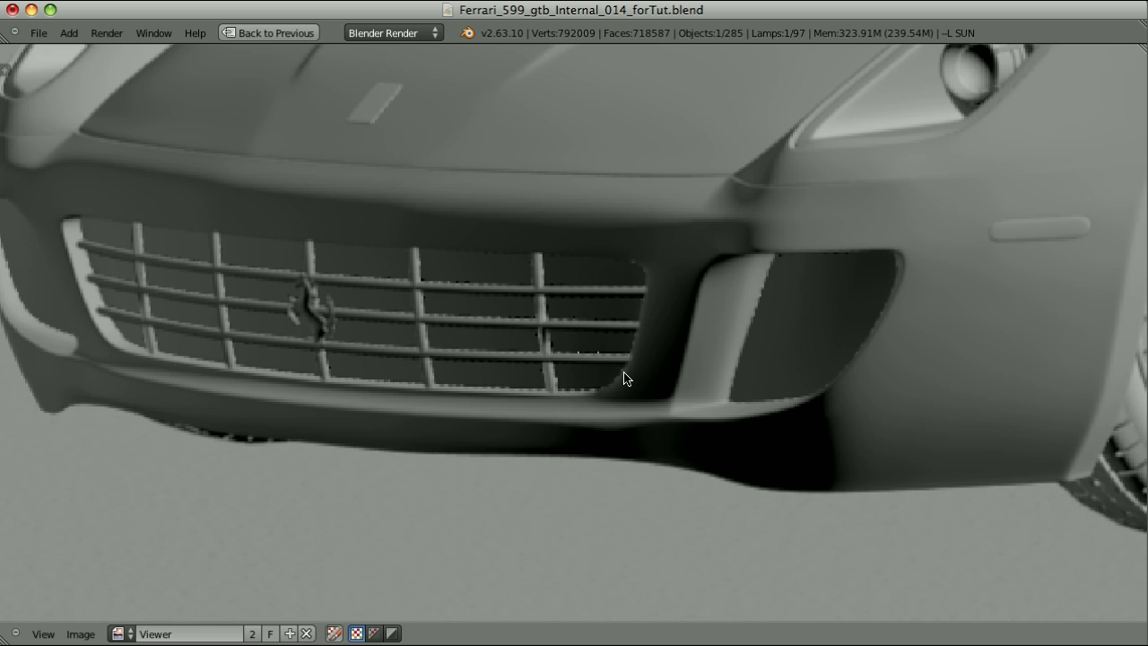
{"action": "key", "text": "Escape"}
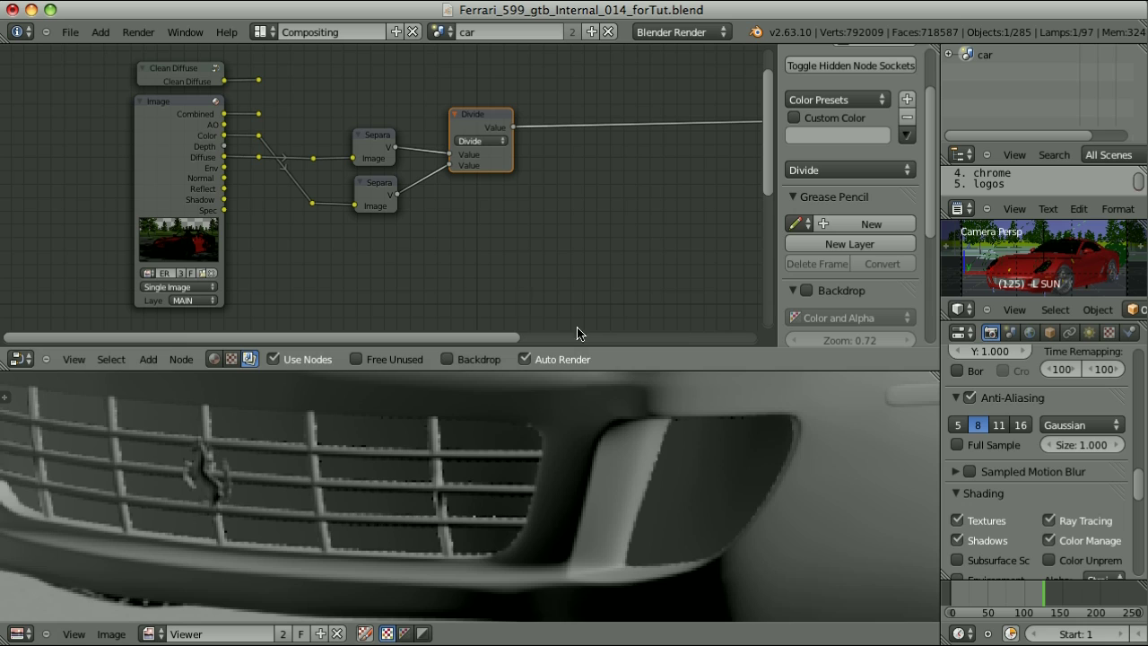
- Make room before the Divide node and add a collapsed Map Value node with Use Minimum enabled
{"action": "left_click_drag", "start_coordinate": [482, 113], "coordinate": [618, 125]}
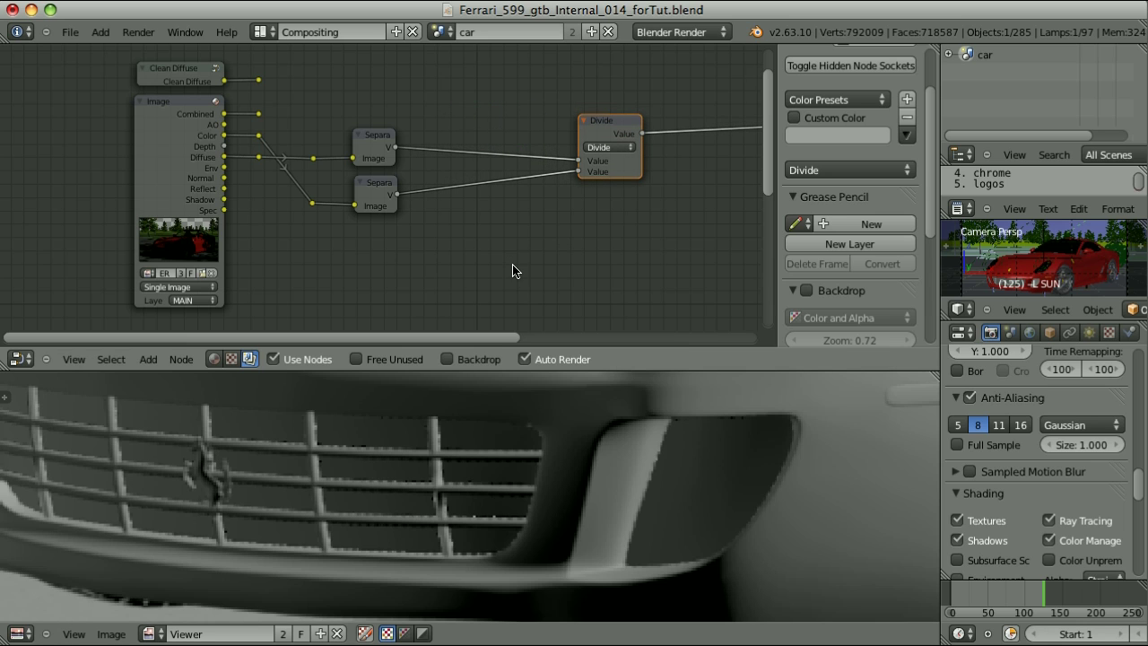
{"action": "key", "text": "shift+a"}
{"action": "mouse_move", "coordinate": [499, 209]}
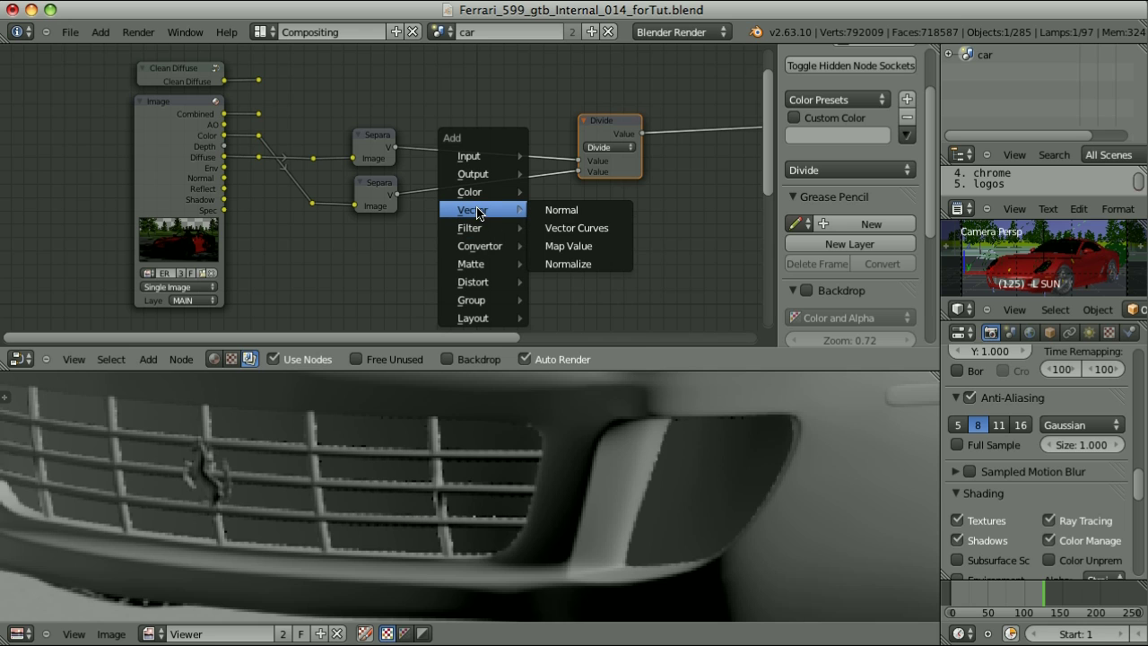
{"action": "left_click", "coordinate": [561, 245]}
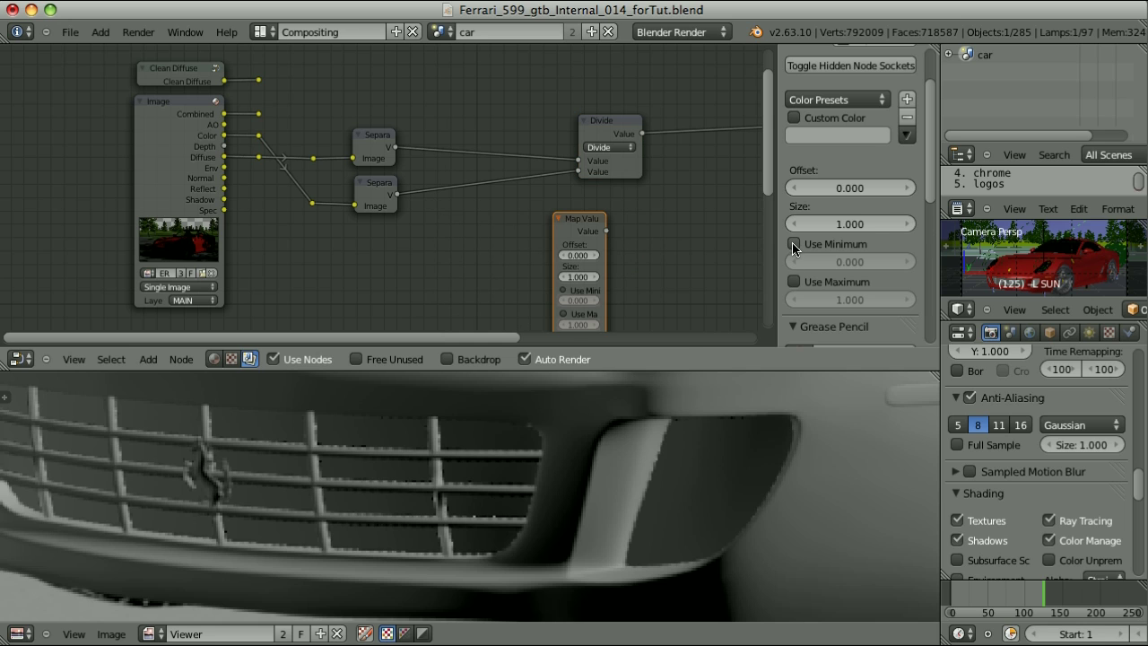
{"action": "left_click", "coordinate": [794, 244]}
{"action": "key", "text": "h"}
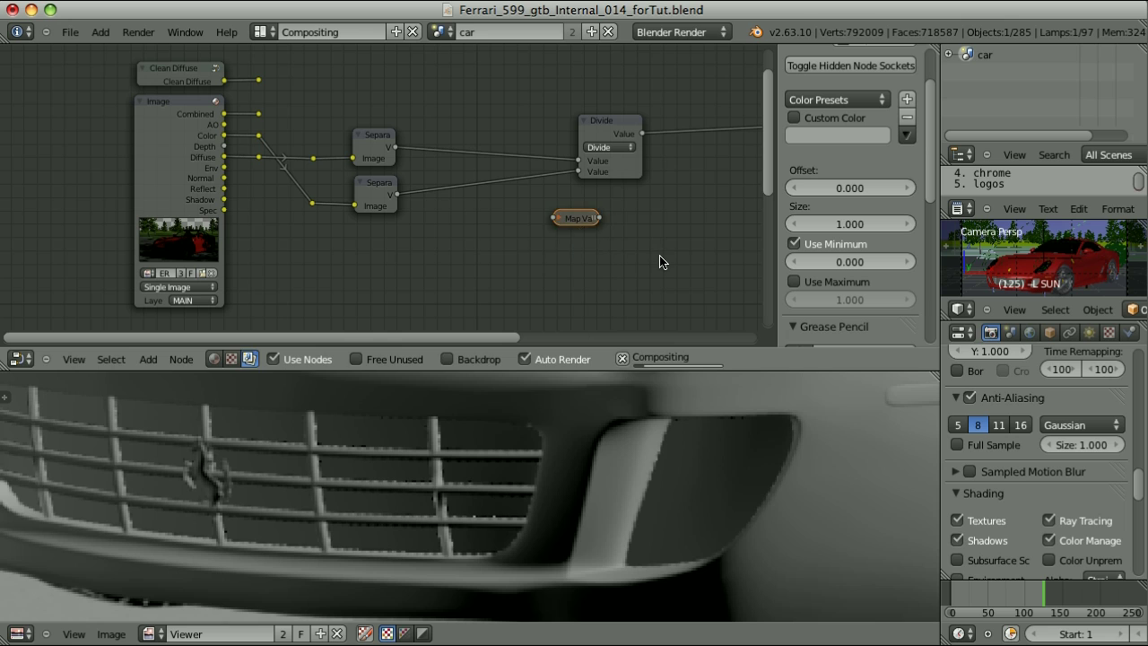
- Insert the Map Value node into the Diffuse value link, place a duplicate in the Color value link, and check the result full-screen
{"action": "key", "text": "g"}
{"action": "left_click", "coordinate": [563, 188]}
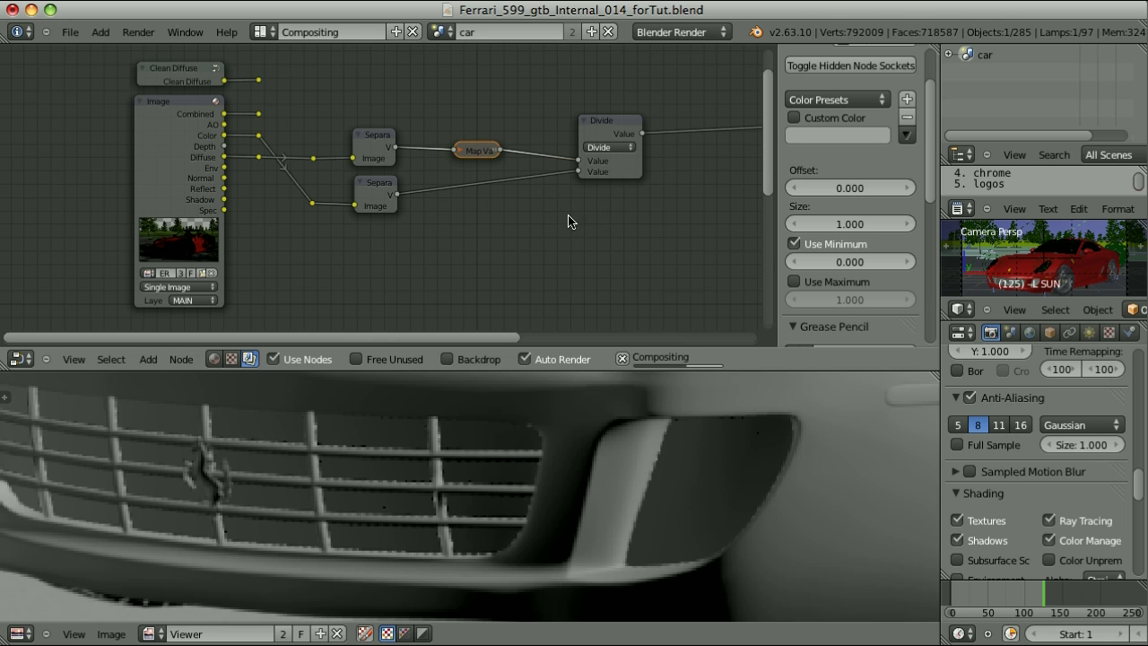
{"action": "key", "text": "shift+d"}
{"action": "left_click", "coordinate": [601, 254]}
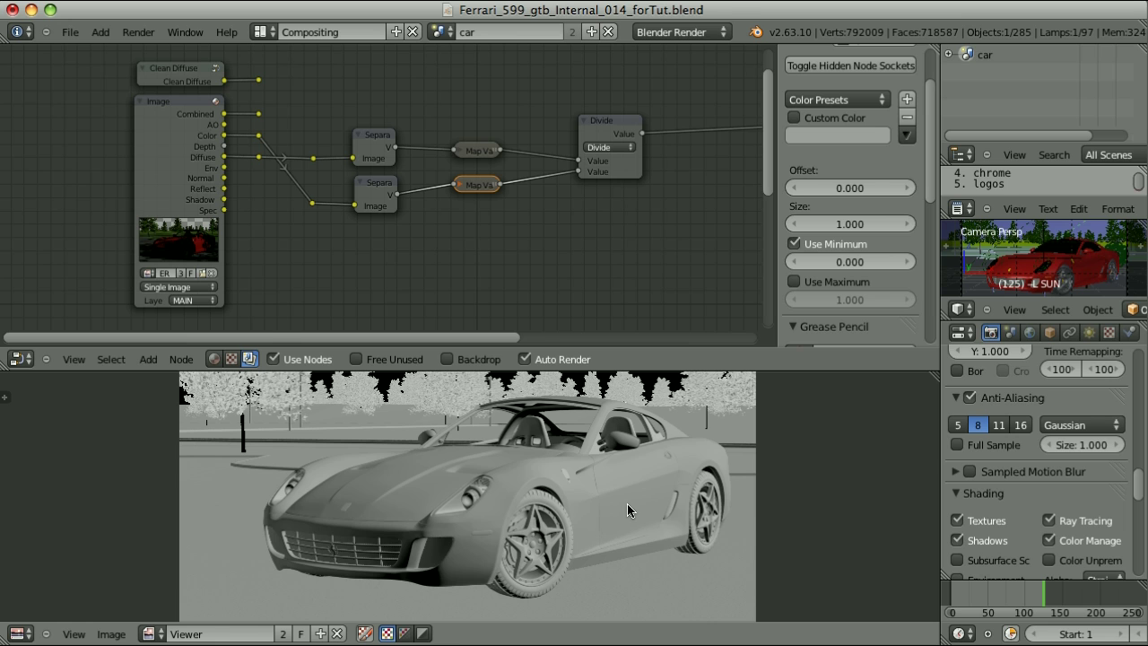
{"action": "key", "text": "shift+space"}
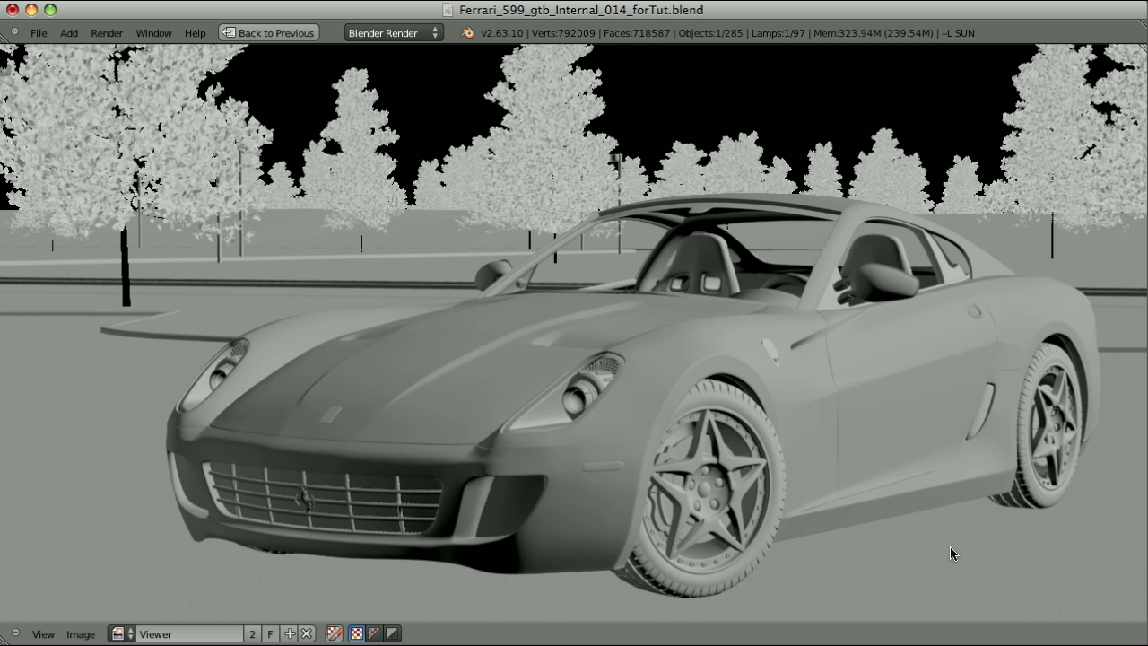
{"action": "key", "text": "Escape"}
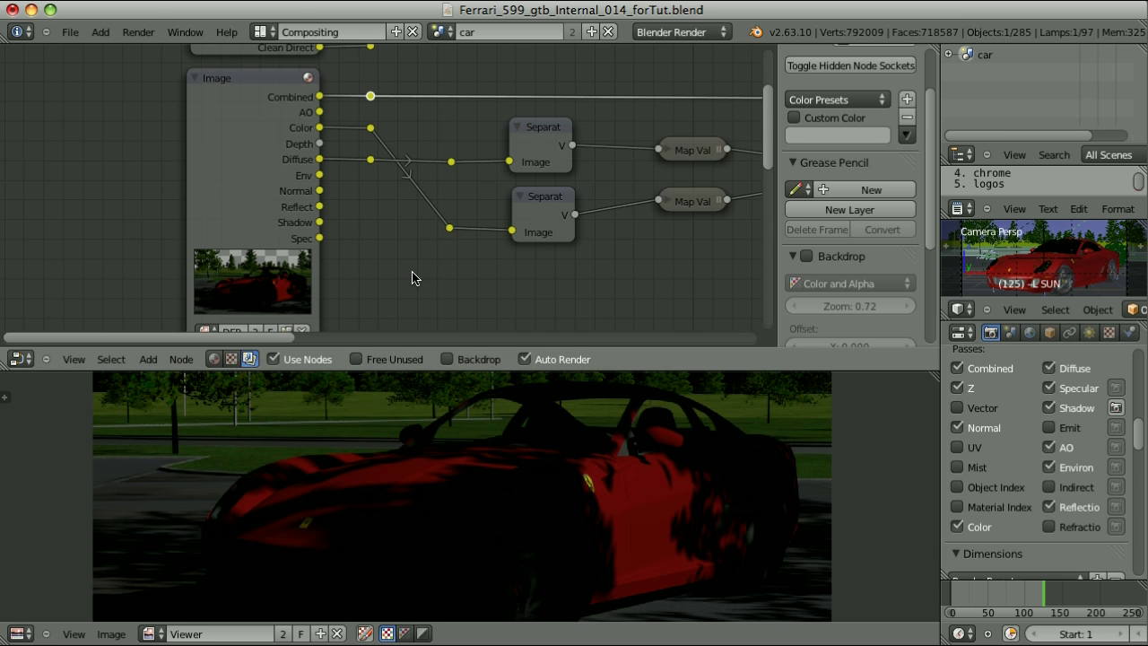
- Feed the Combined pass instead of Diffuse into the first value separation node and preview the Divide result full-screen
{"action": "key", "text": "Home"}
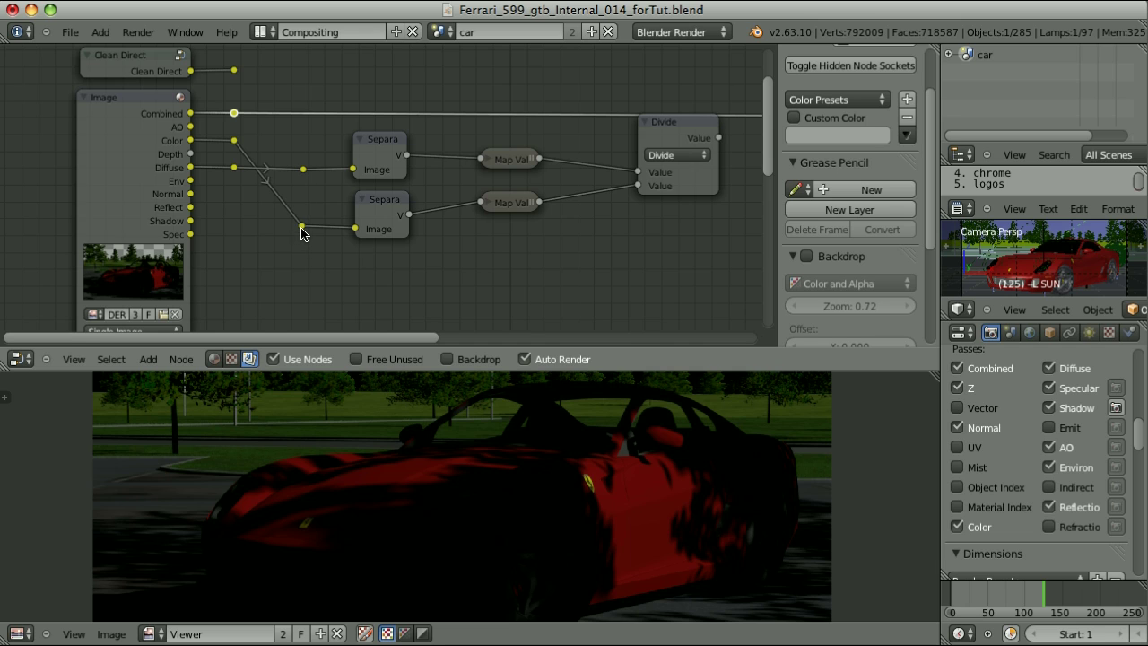
{"action": "left_click", "coordinate": [303, 170]}
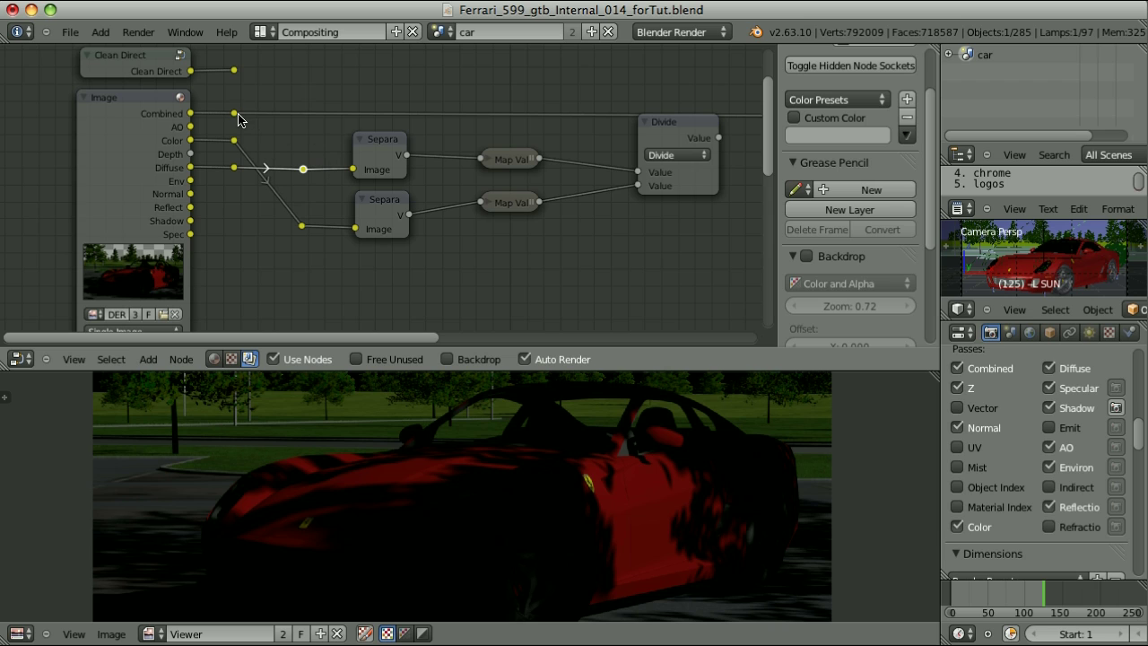
{"action": "left_click_drag", "start_coordinate": [235, 114], "coordinate": [303, 170]}
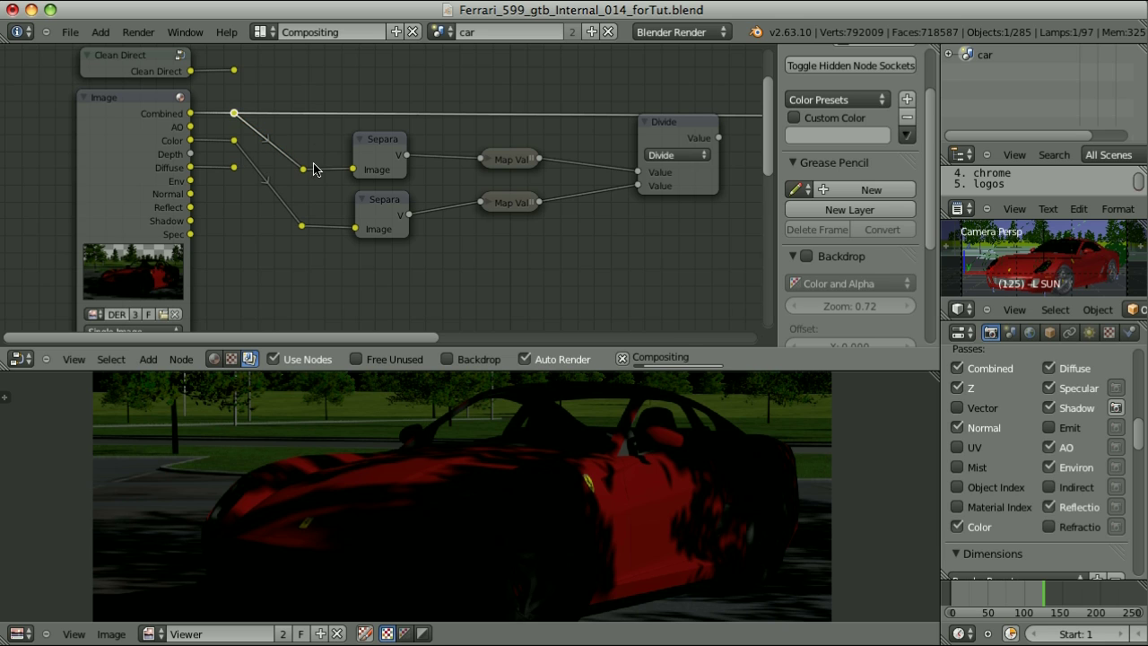
{"action": "left_click", "coordinate": [679, 126], "text": "ctrl+shift"}
{"action": "key", "text": "ctrl+Up"}
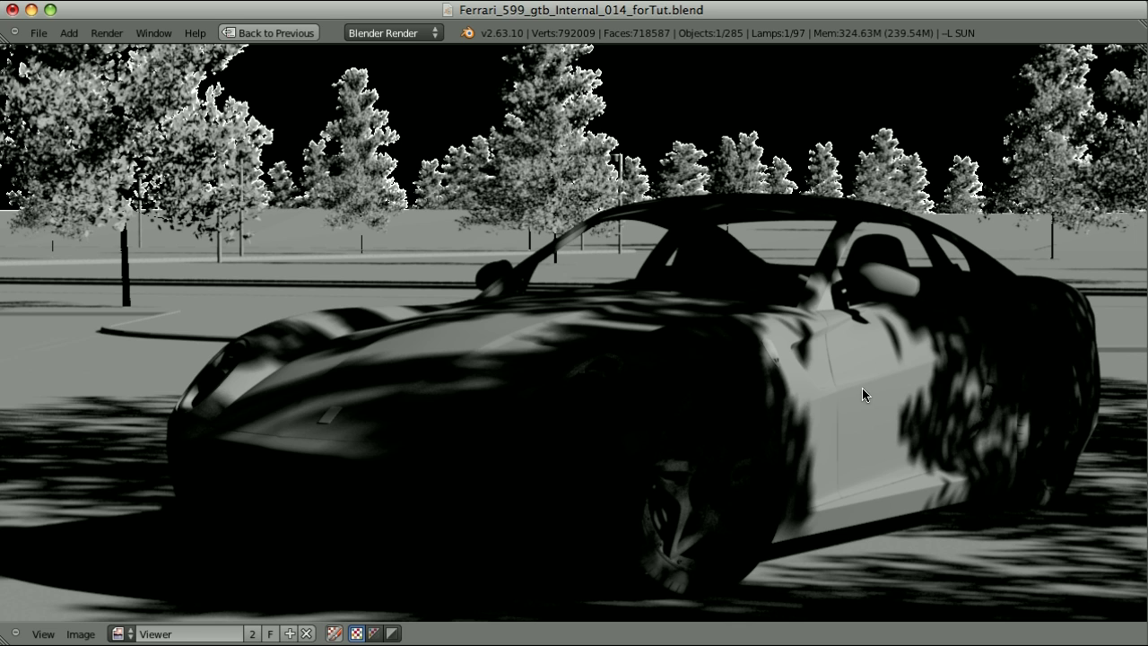
{"action": "key", "text": "Escape"}
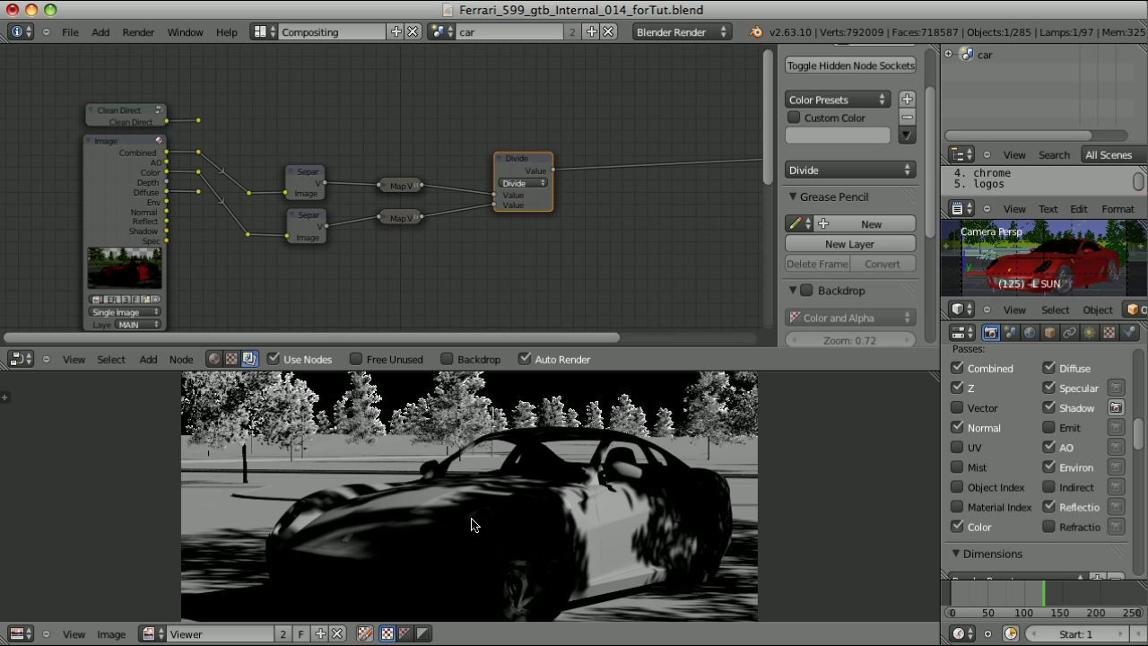
- Combine the separation, Map Value and Divide nodes into a single node group
{"action": "key", "text": "a"}
{"action": "key", "text": "a"}
{"action": "key", "text": "b"}
{"action": "left_click_drag", "start_coordinate": [241, 275], "coordinate": [580, 112]}
{"action": "key", "text": "ctrl+g"}
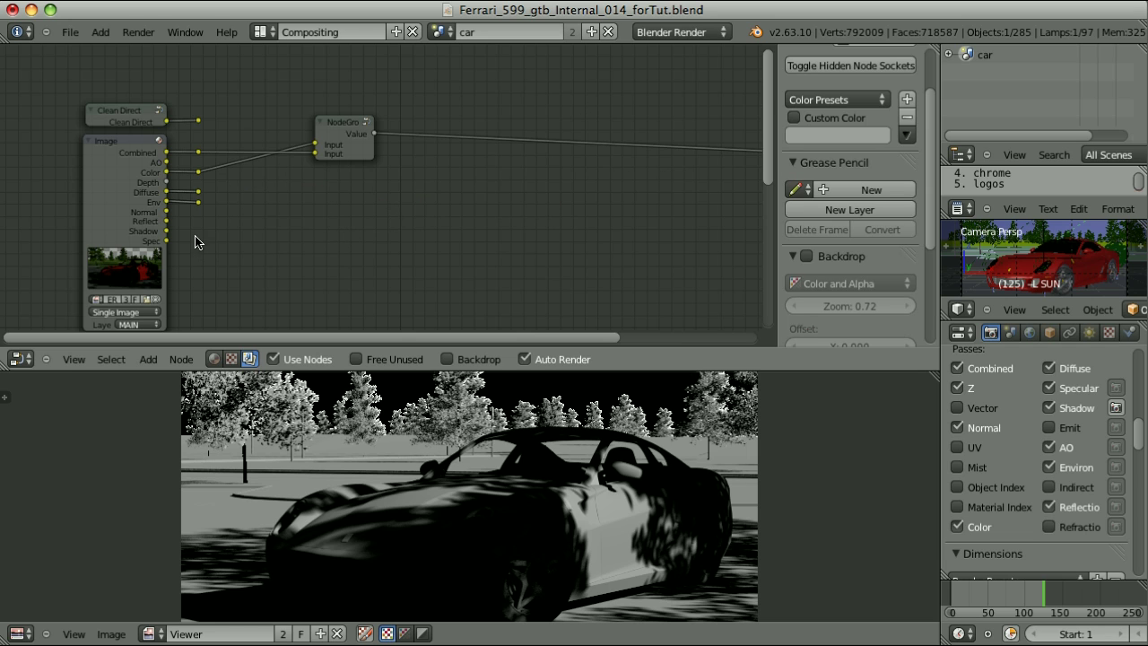
- Connect the Env pass to the second image input of an Add node after the group, and set its factor to 0.2
{"action": "left_click", "coordinate": [197, 207], "text": "ctrl+shift"}
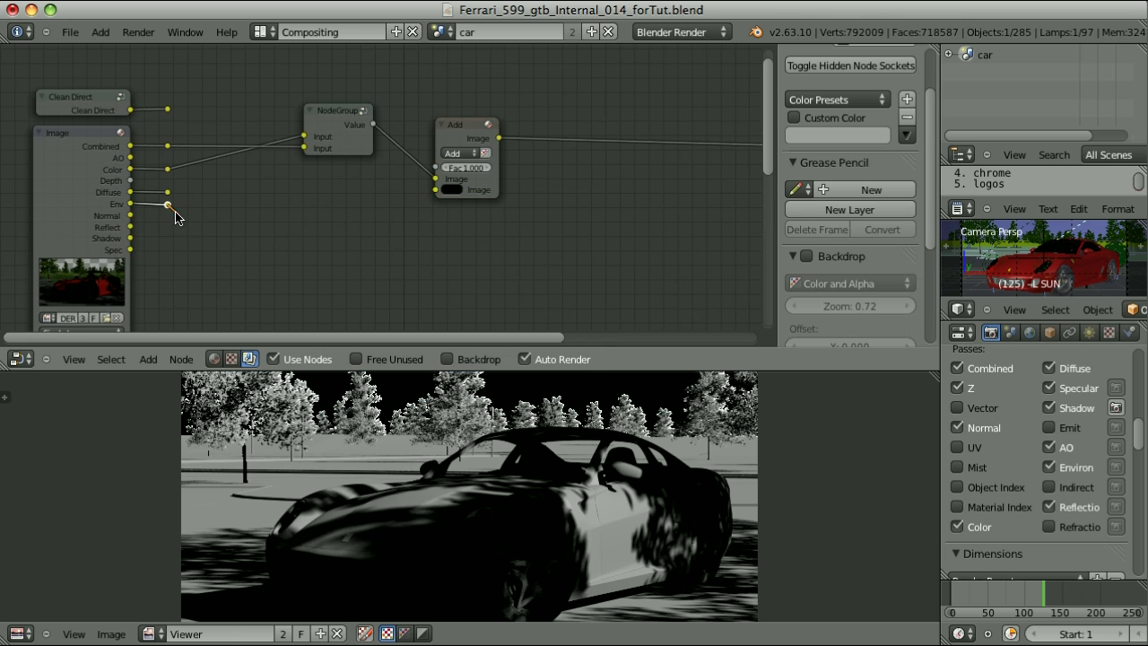
{"action": "left_click_drag", "start_coordinate": [168, 207], "coordinate": [435, 191]}
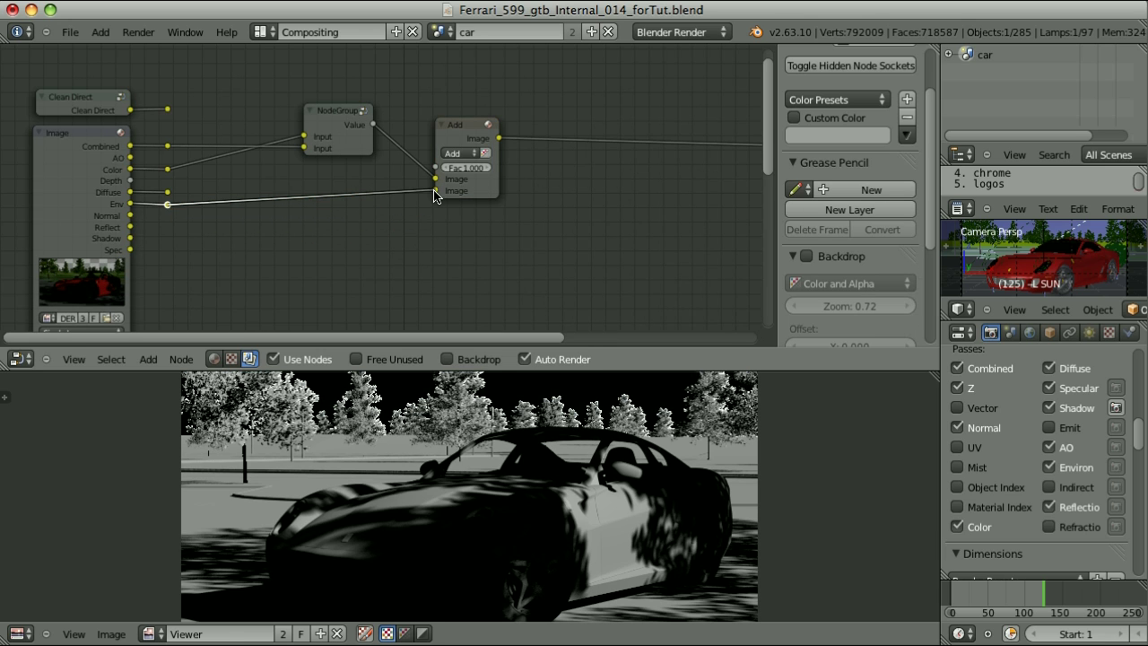
{"action": "scroll", "coordinate": [500, 223], "scroll_direction": "up", "scroll_amount": 1}
{"action": "middle_click_drag", "start_coordinate": [500, 223], "coordinate": [464, 161]}
{"action": "left_click", "coordinate": [417, 116]}
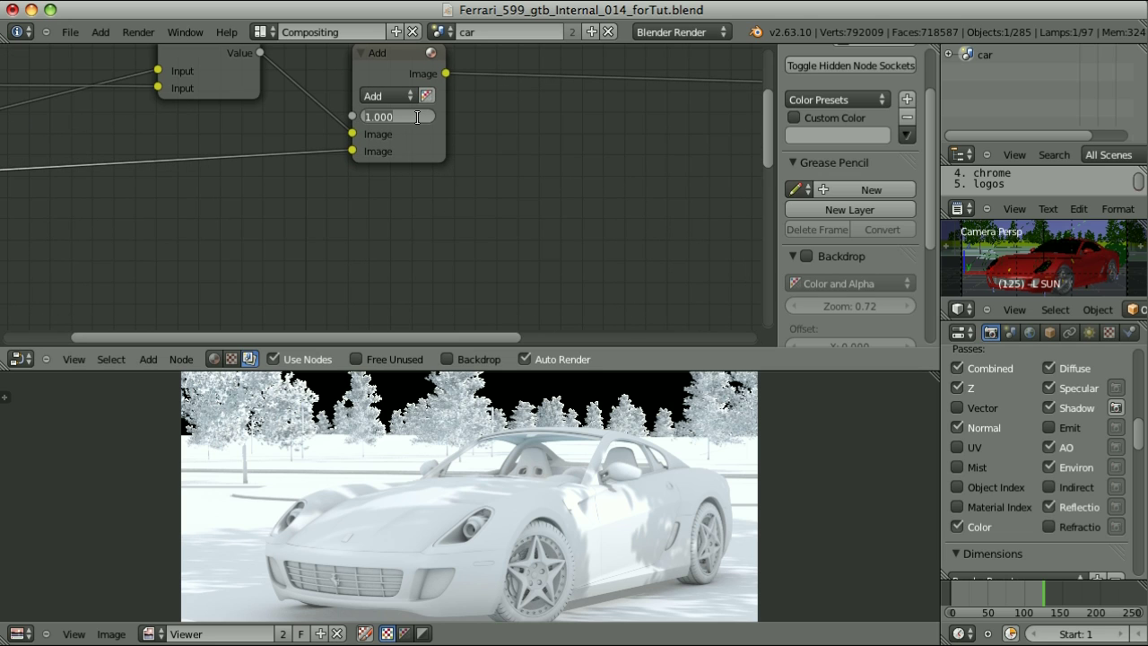
{"action": "key", "text": "BackSpace"}
{"action": "type", "text": ".2"}
{"action": "key", "text": "Return"}
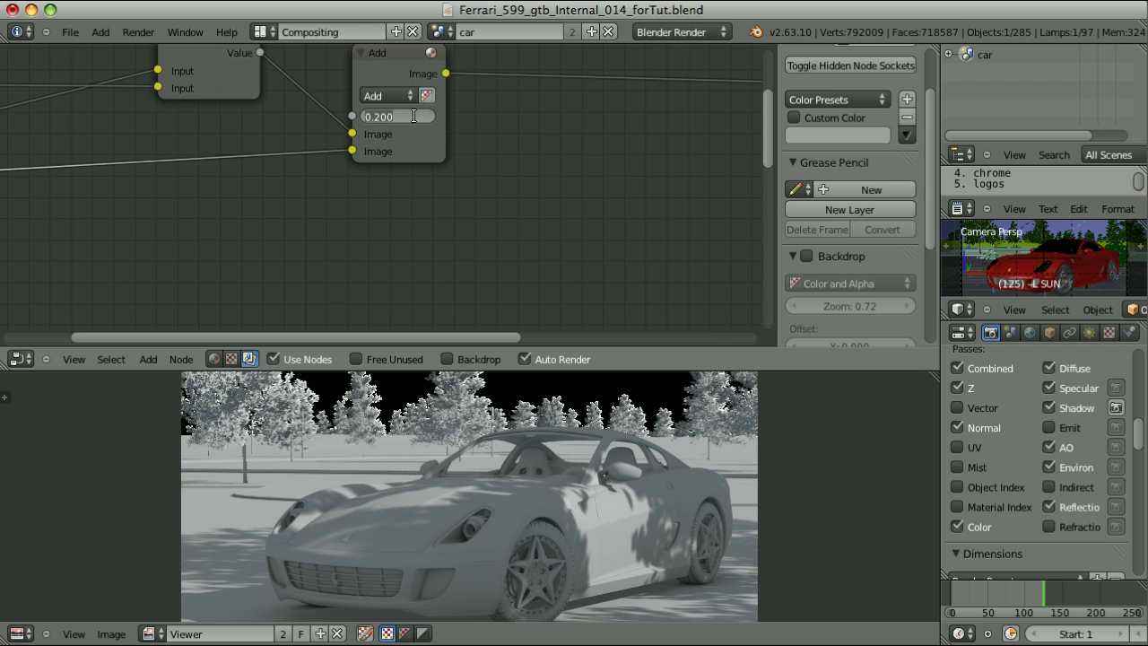
- Set the factor of the Add node that mixes in the Env pass to 0.15
{"action": "left_click", "coordinate": [414, 115]}
{"action": "key", "text": "BackSpace"}
{"action": "type", "text": ".1"}
{"action": "key", "text": "Return"}
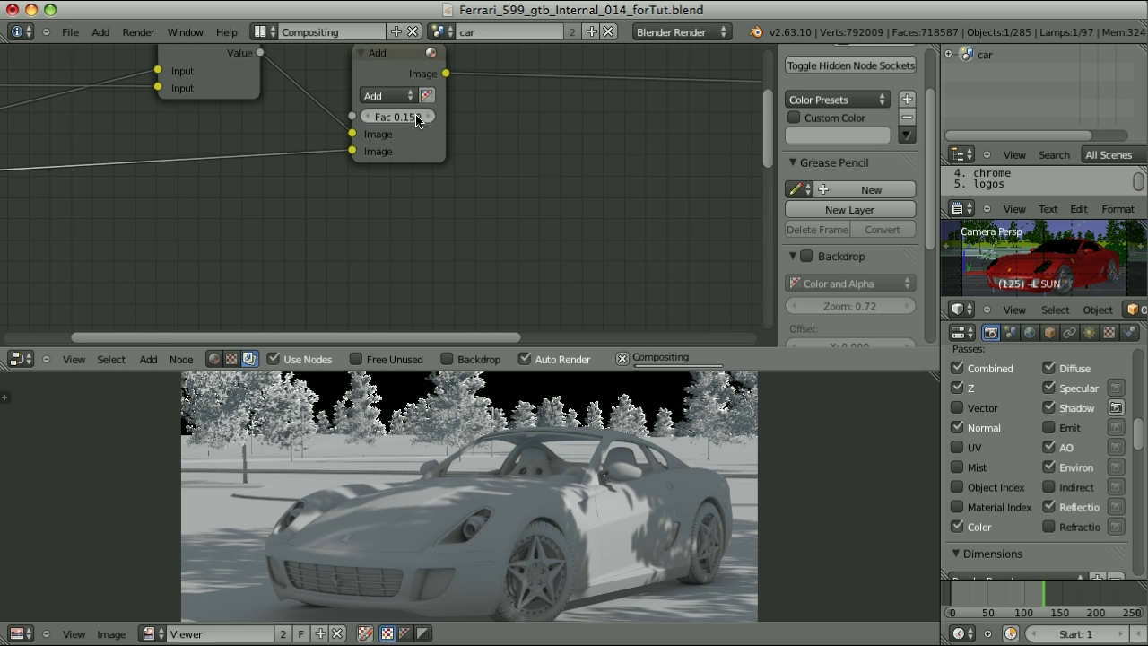
- Duplicate the Add node, place the copy after the original, and change the copy's blend type to Multiply
{"action": "scroll", "coordinate": [421, 179], "scroll_direction": "down", "scroll_amount": 2}
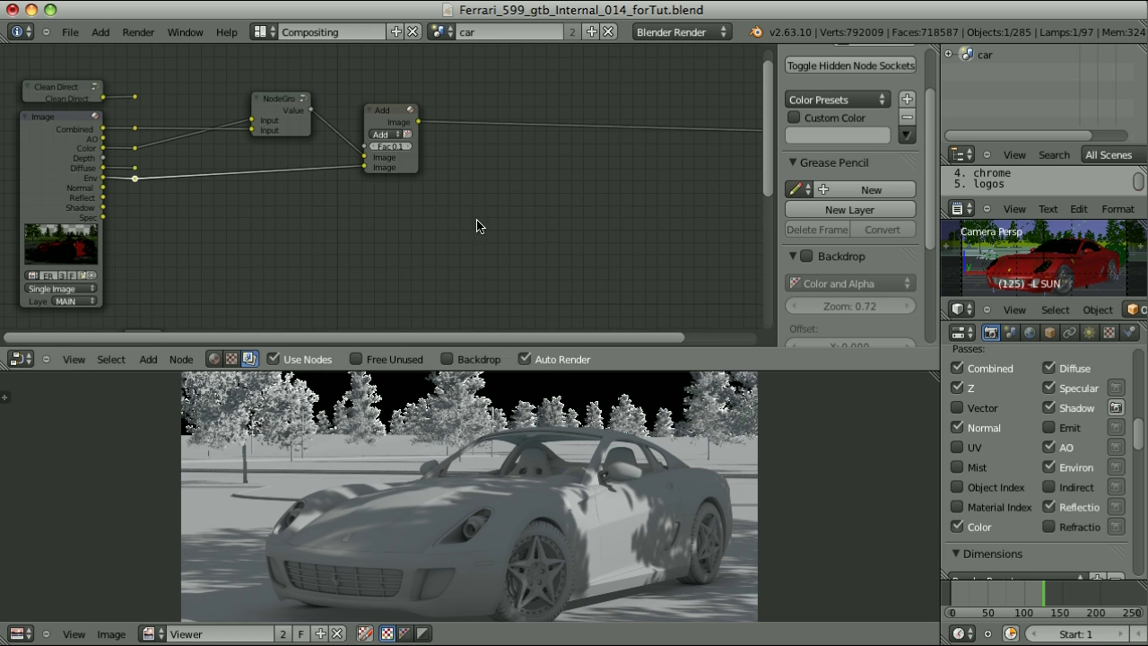
{"action": "left_click", "coordinate": [405, 135]}
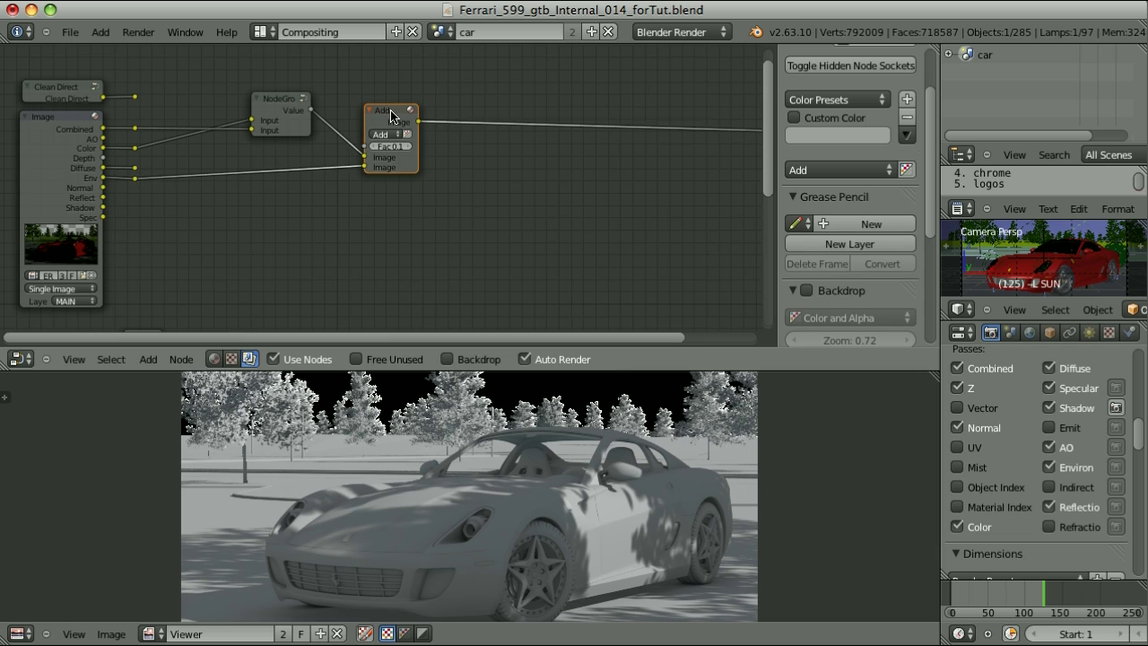
{"action": "key", "text": "shift+d"}
{"action": "left_click", "coordinate": [488, 216]}
{"action": "left_click", "coordinate": [475, 191]}
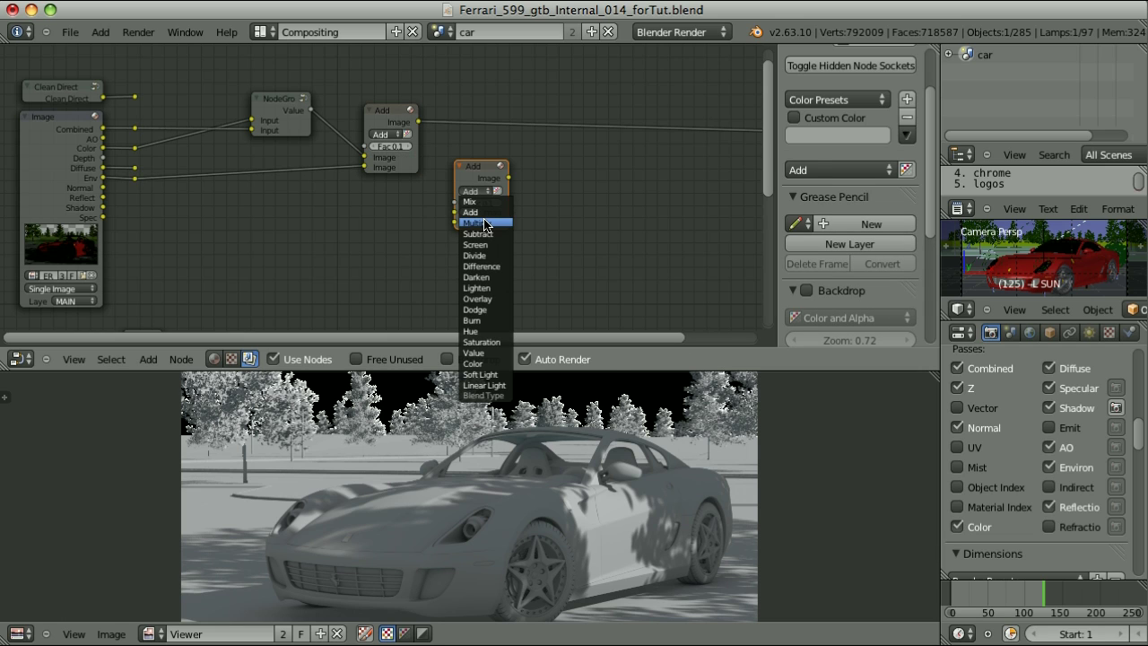
{"action": "left_click", "coordinate": [484, 223]}
- Connect the Add result to the Multiply node's first image input and the Color pass to its second
{"action": "left_click", "coordinate": [385, 121], "text": "shift"}
{"action": "key", "text": "f"}
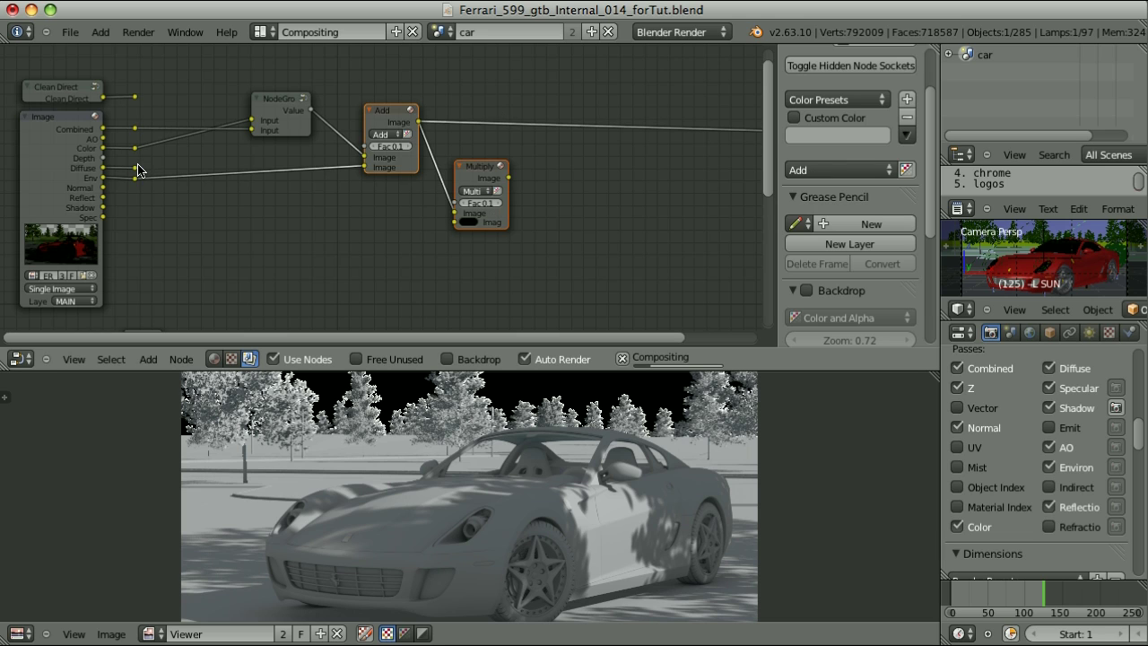
{"action": "left_click_drag", "start_coordinate": [135, 147], "coordinate": [455, 223]}
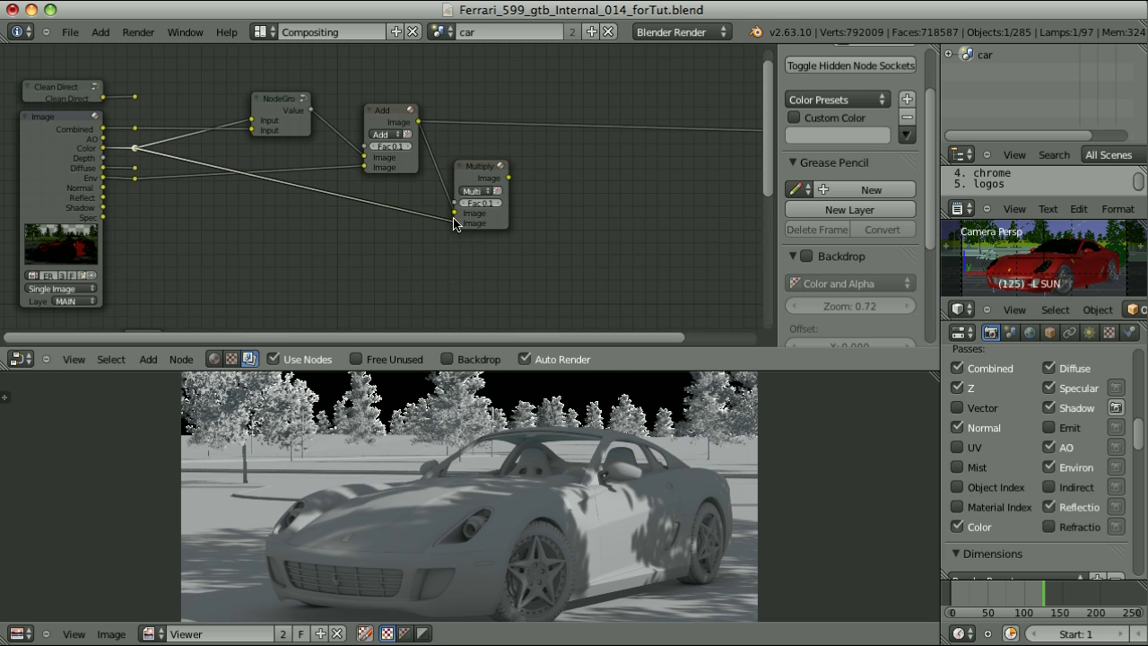
- Set the Multiply node's factor to 1 and preview its result full-screen
{"action": "left_click", "coordinate": [478, 177], "text": "ctrl+shift"}
{"action": "left_click", "coordinate": [485, 203]}
{"action": "type", "text": "1"}
{"action": "key", "text": "Return"}
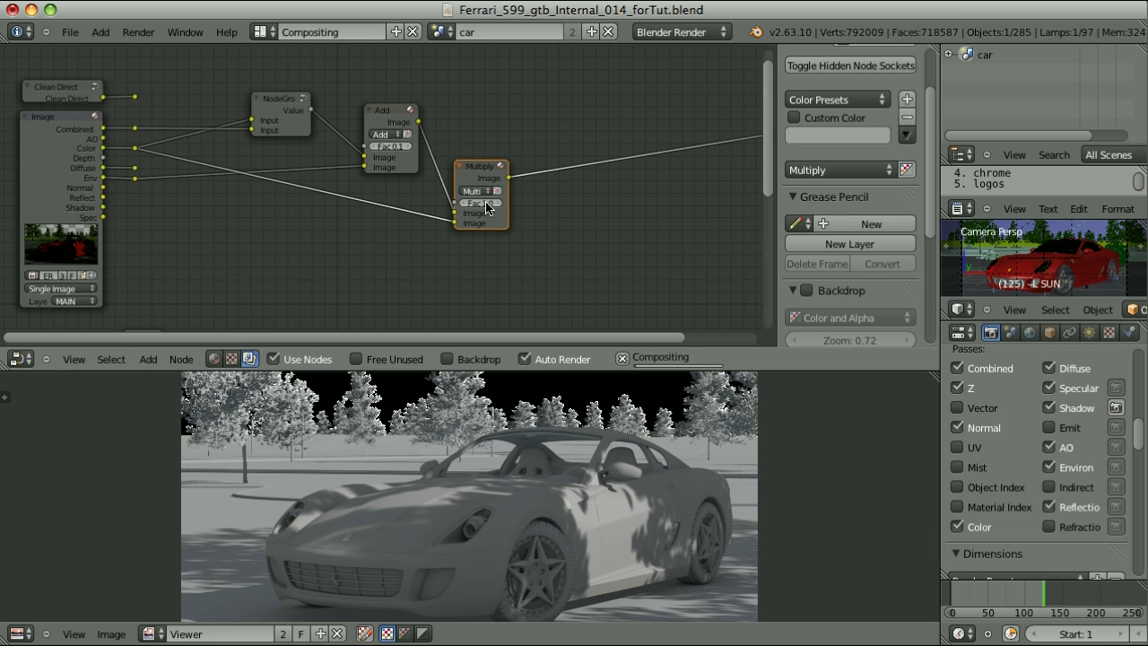
{"action": "key", "text": "ctrl+Up"}
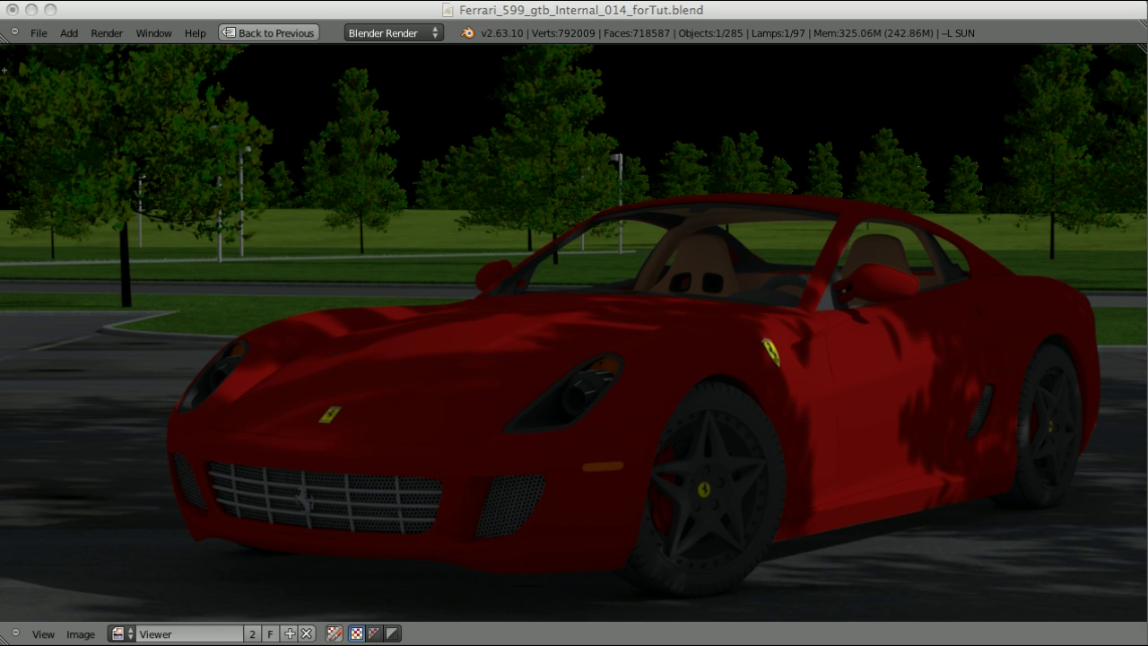